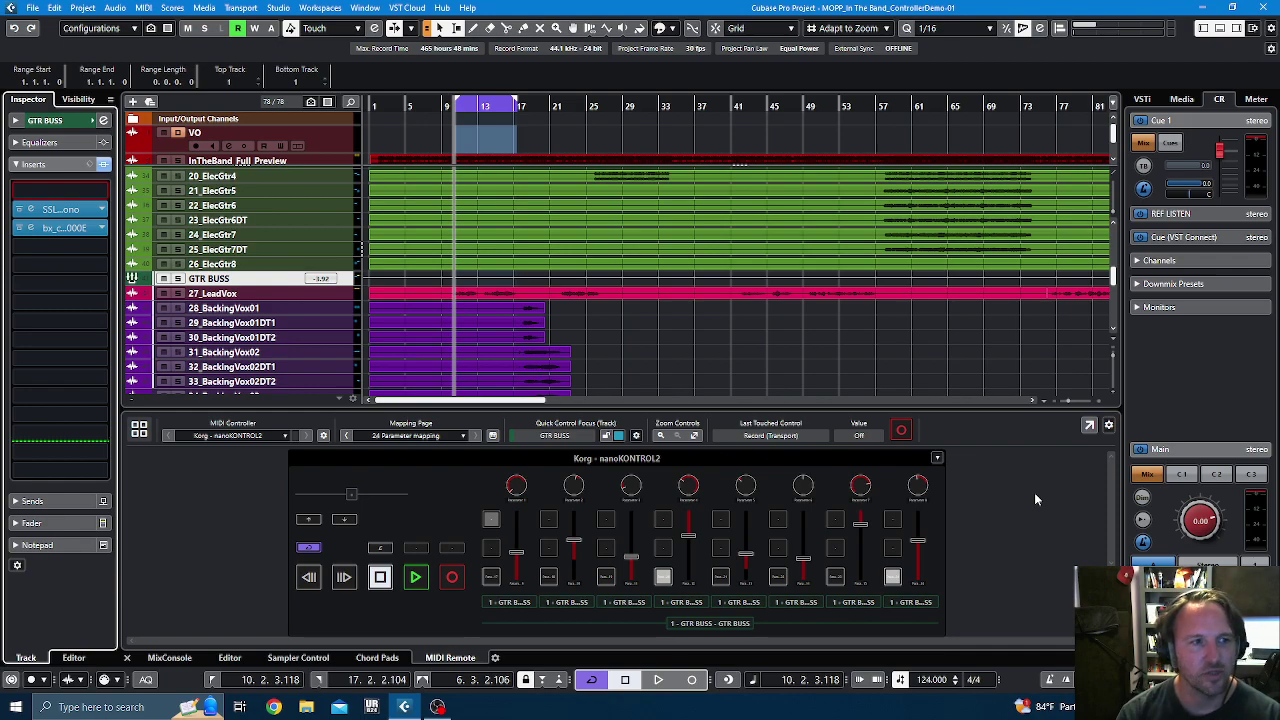
Step: Open the bx_console SSL 4000 E insert on GTR BUSS and switch the nanoKONTROL2 to the BX_SSL4k_3 mapping page
left_click(60, 228)
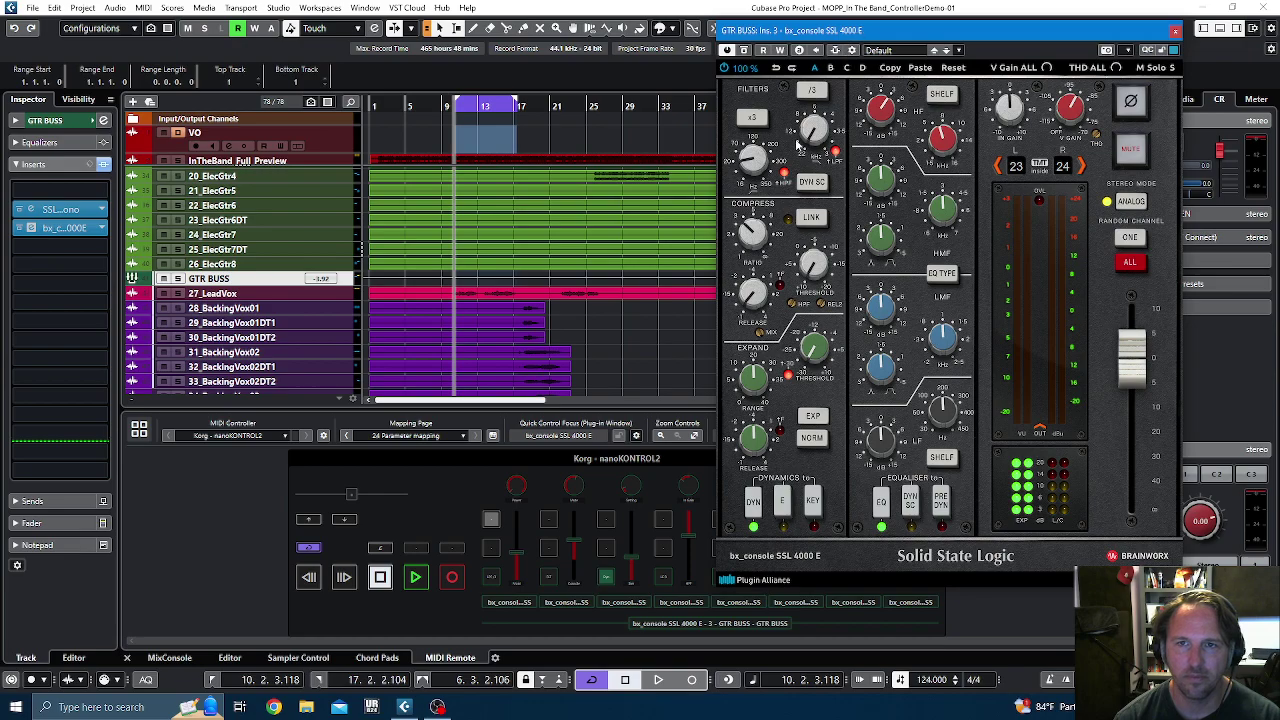
left_click(347, 436)
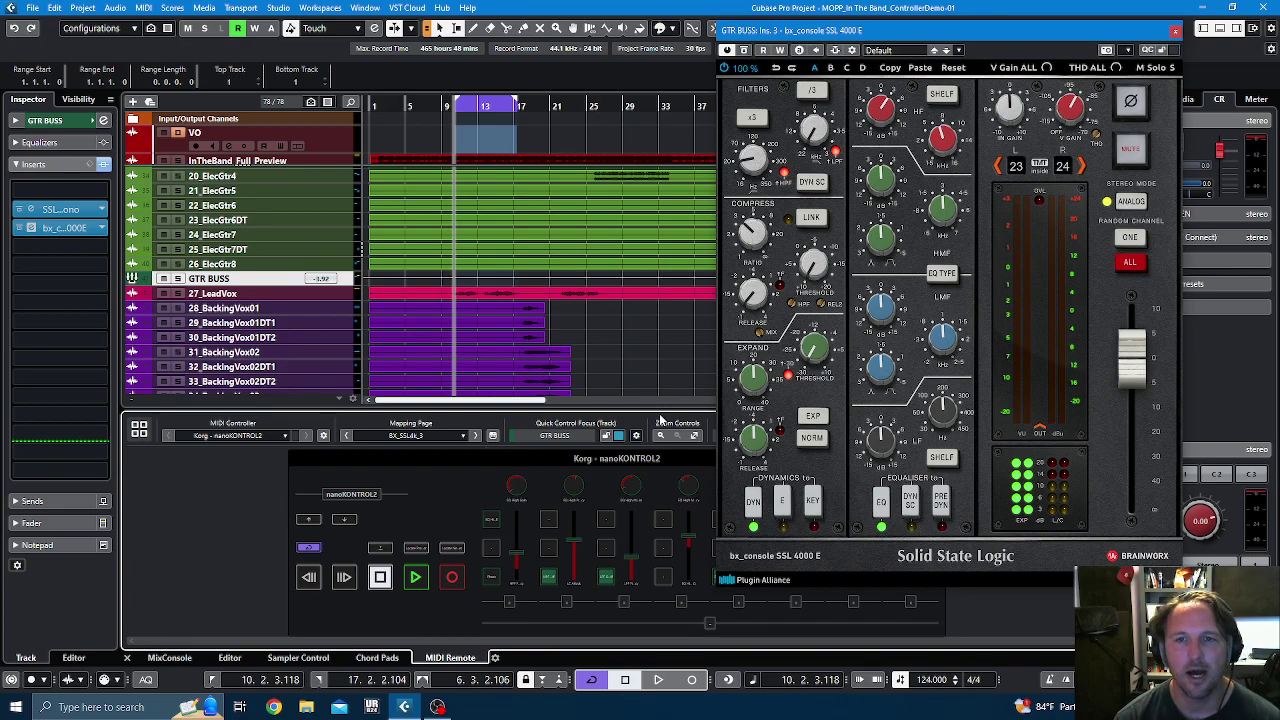
Step: Pick the expander's Release knob for MIDI Remote mapping and close the Mapping Assistant without applying the mapping
right_click(756, 437)
left_click(815, 489)
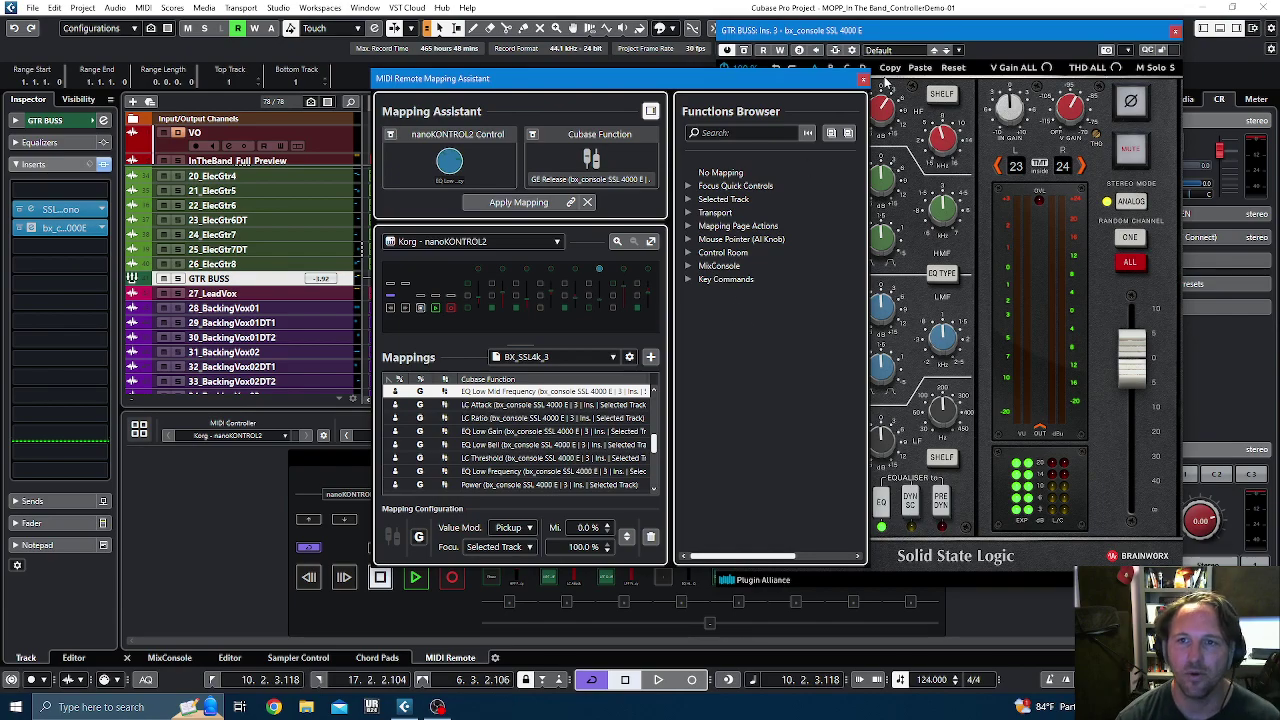
left_click(870, 84)
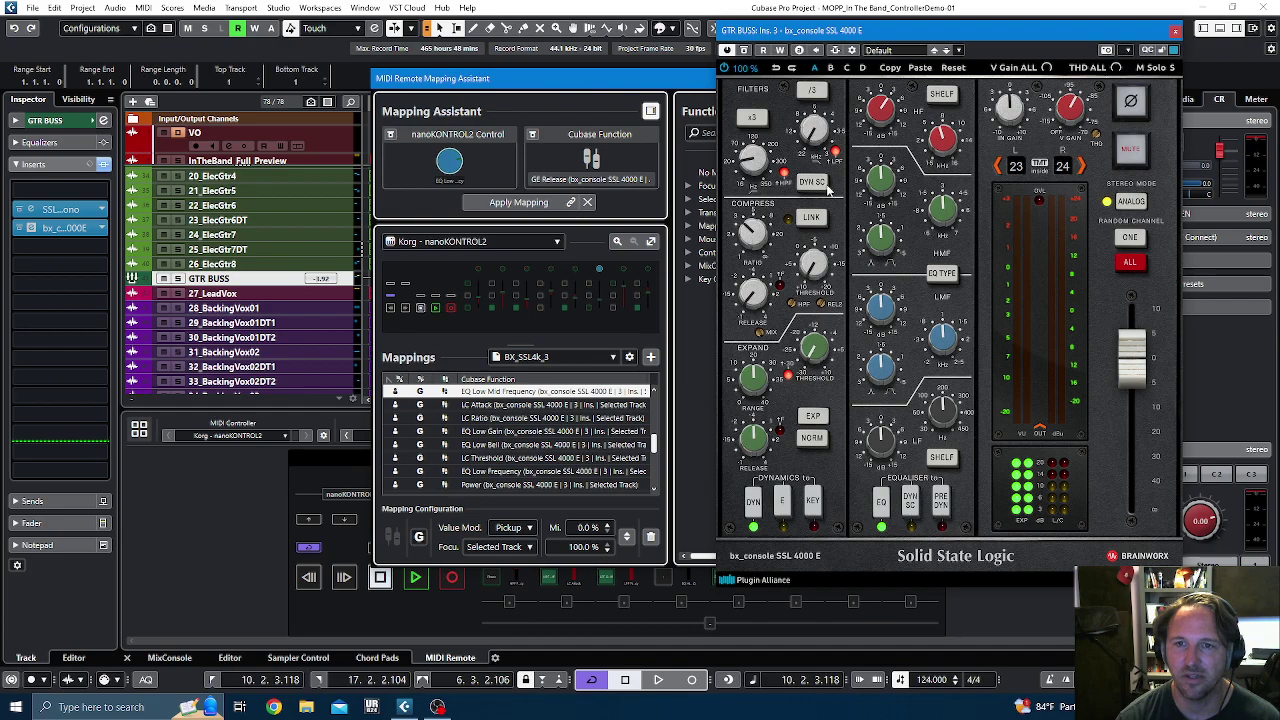
left_click(659, 80)
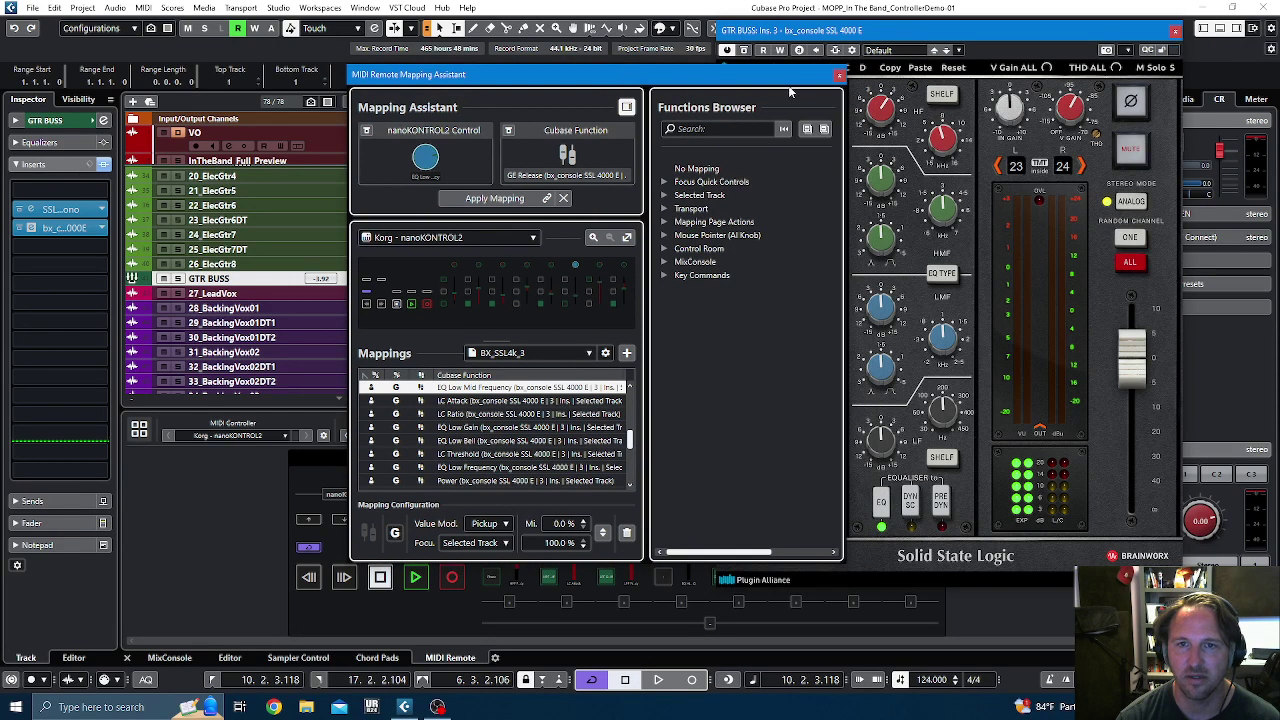
left_click(839, 75)
left_click_drag(846, 38, 815, 50)
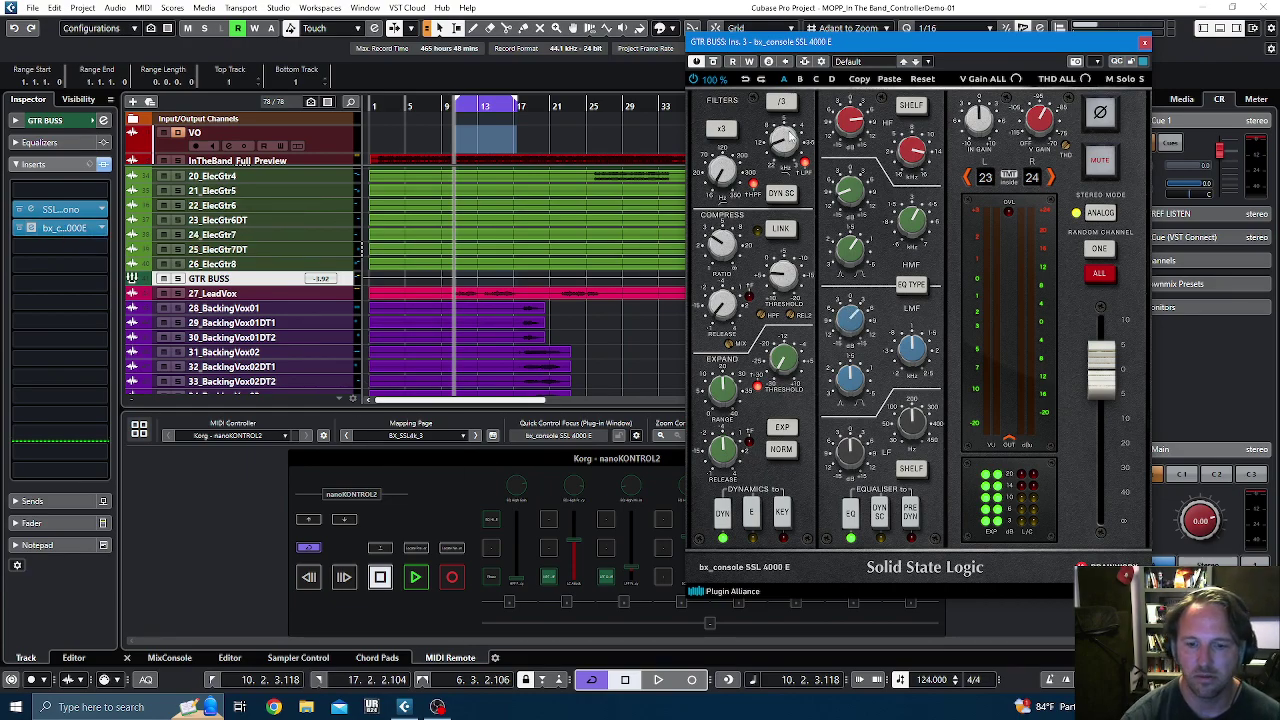
Step: Review the BX_SSL4k_3 mappings from EQ High Gain through Out Gain, and close the Mapping Assistant and the plug-in
left_click(493, 436)
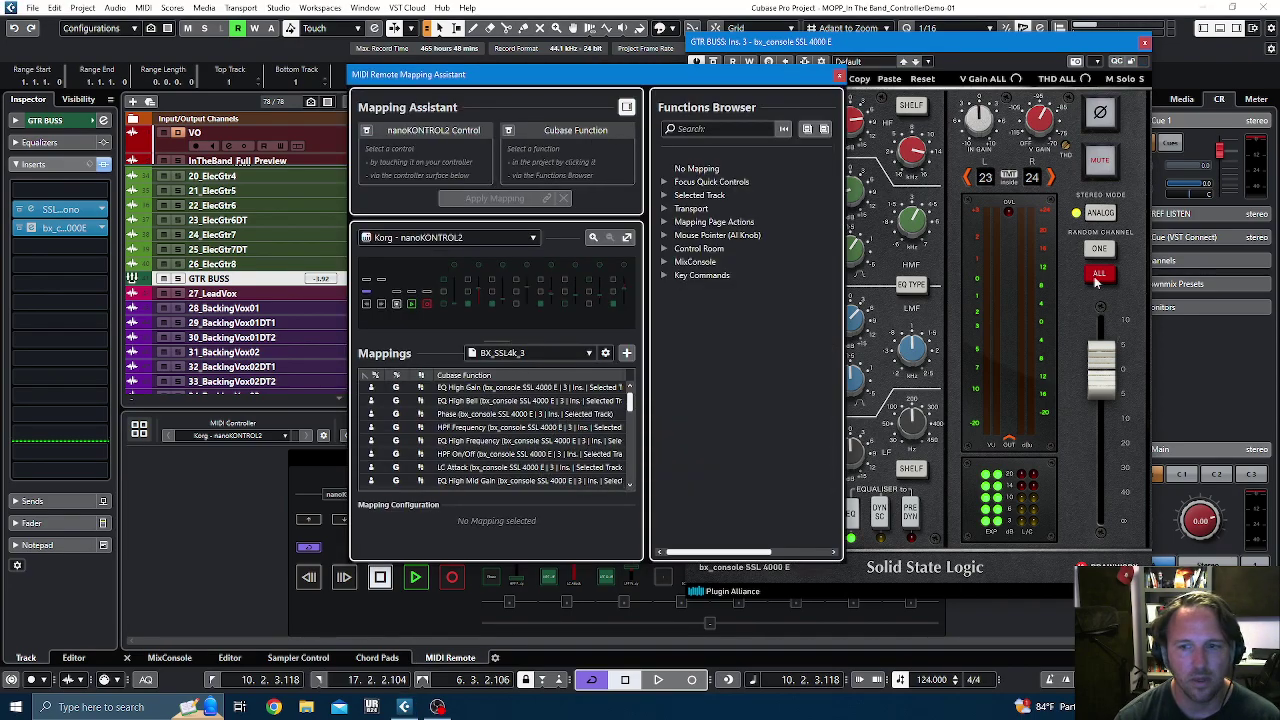
left_click(514, 400)
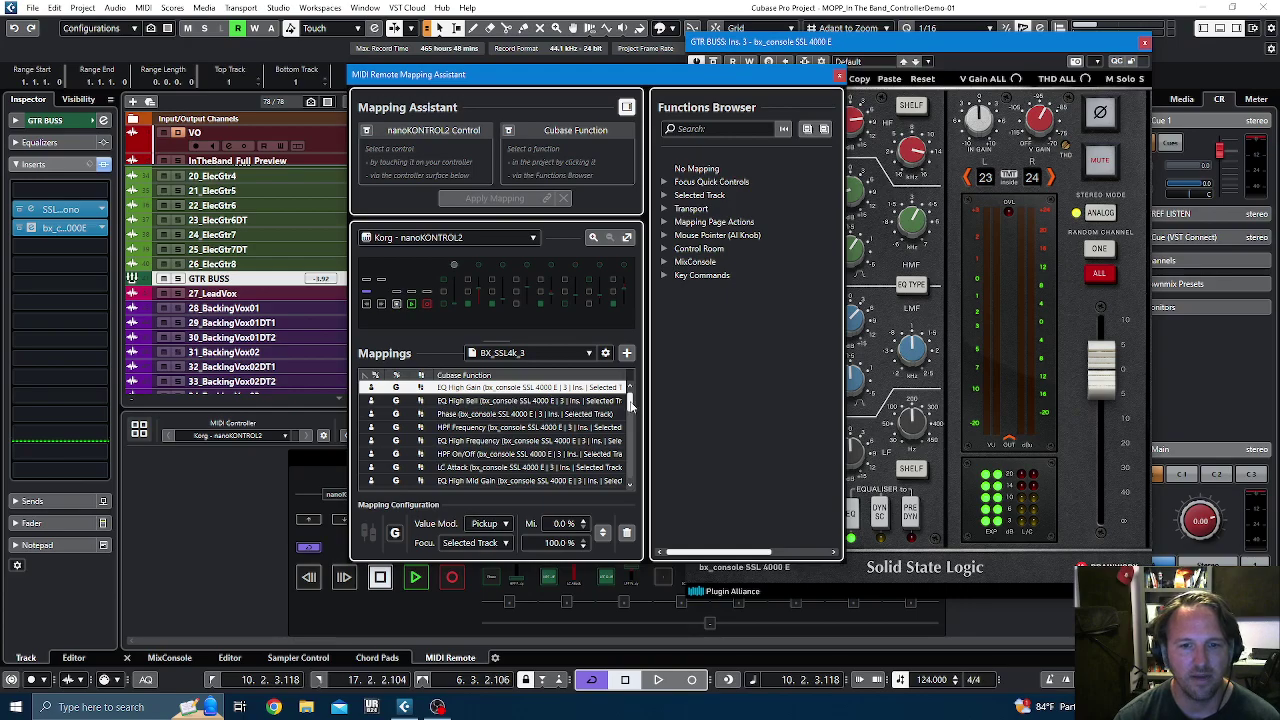
left_click_drag(632, 402, 631, 432)
scroll(631, 432, "down", 3)
left_click(627, 429, "shift")
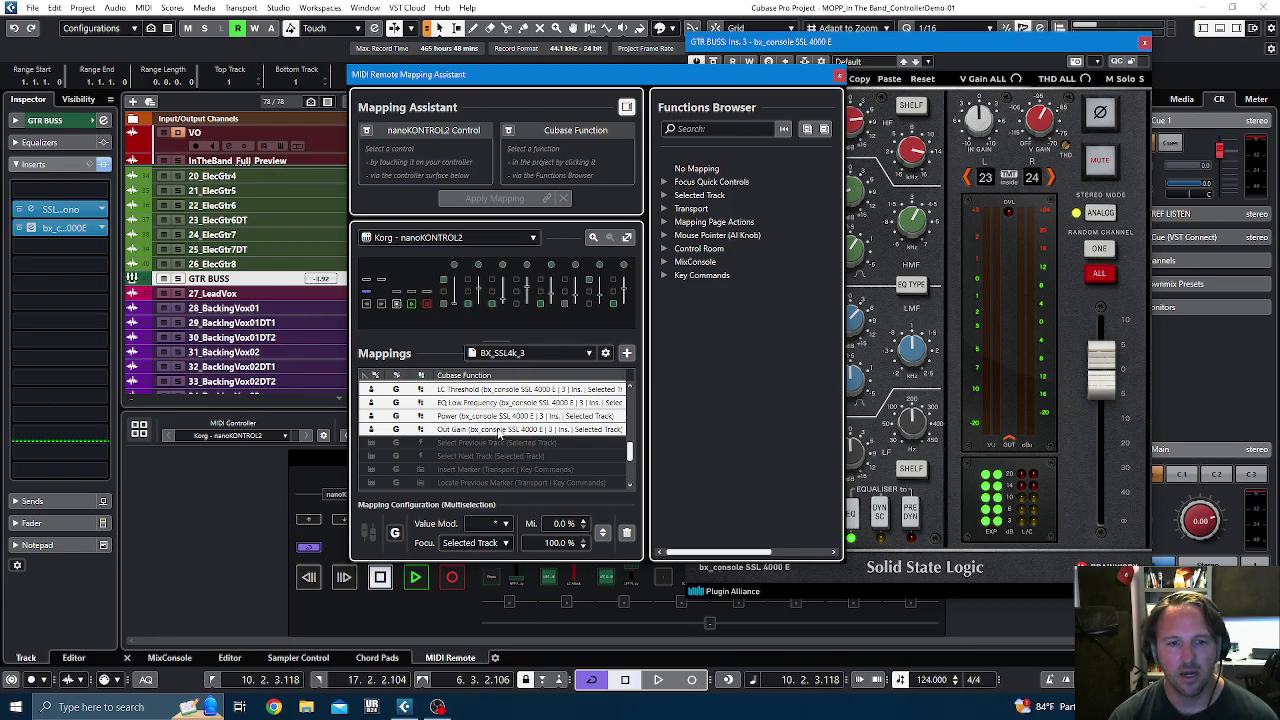
left_click(500, 430)
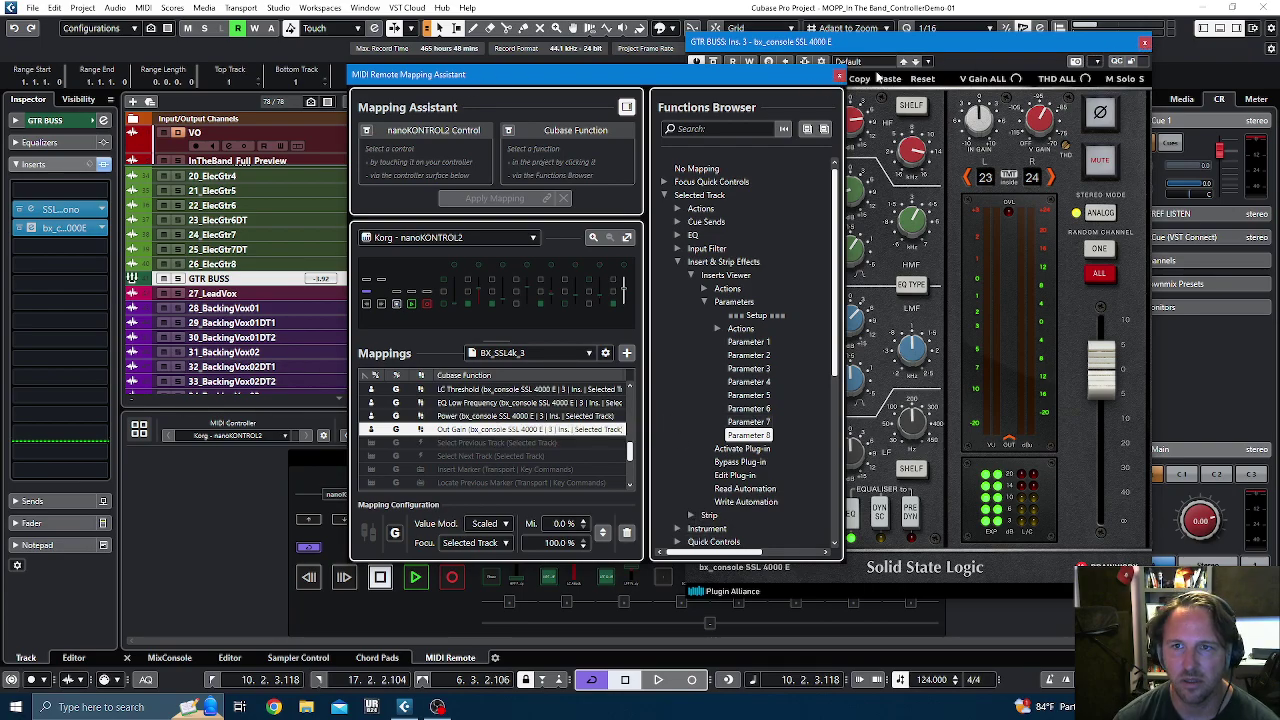
left_click(839, 75)
left_click(1144, 43)
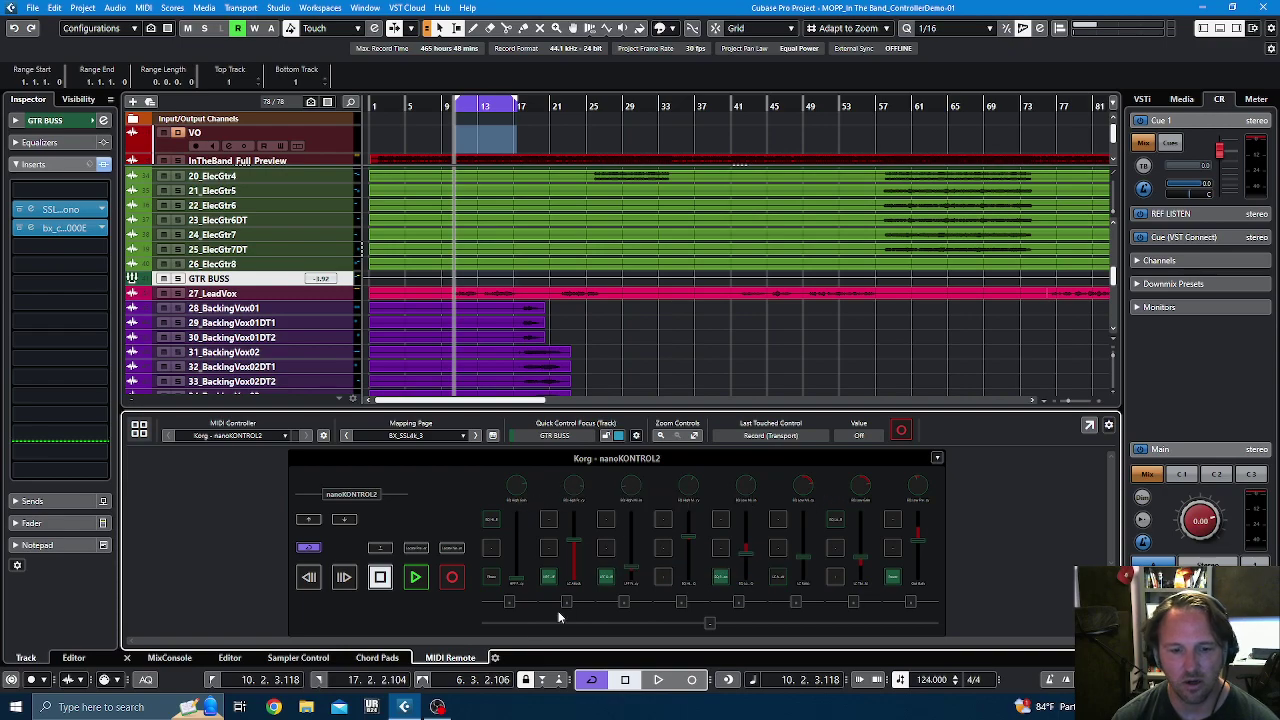
Step: Check the EQ High Bell, Phase and HPF Frequency mappings and the available value modes, and close the Mapping Assistant
left_click(493, 438)
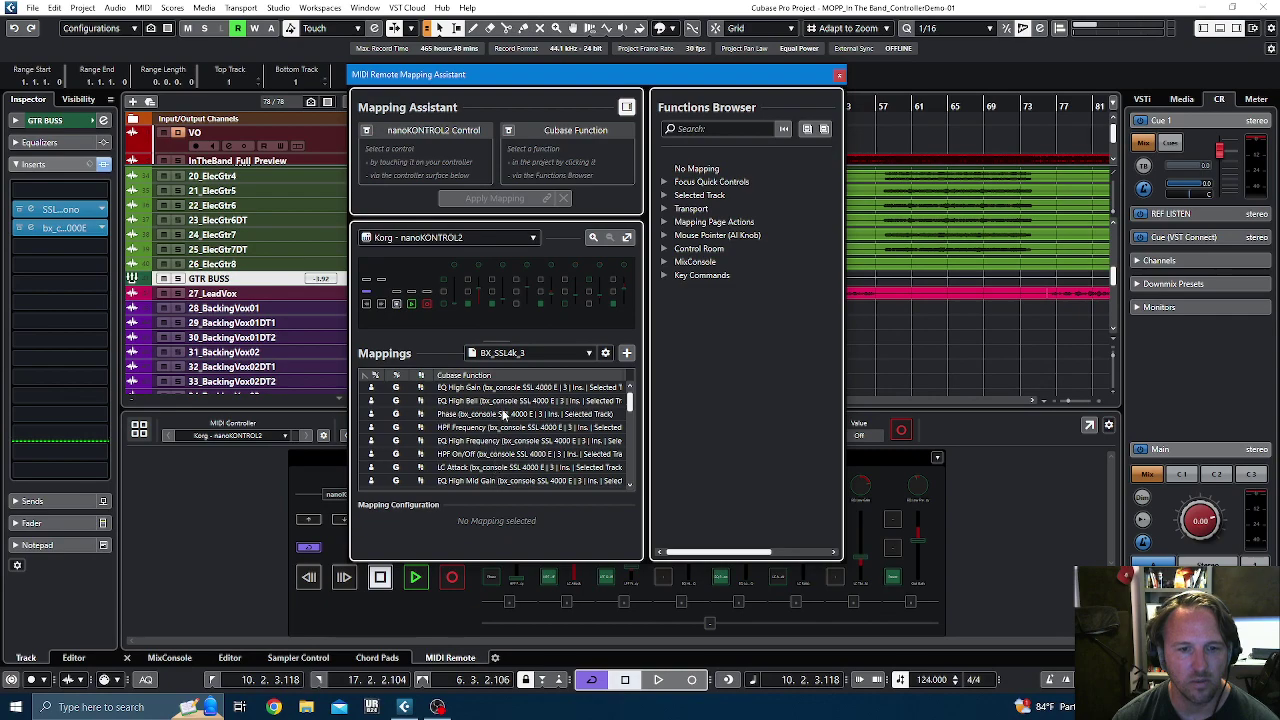
left_click(505, 401)
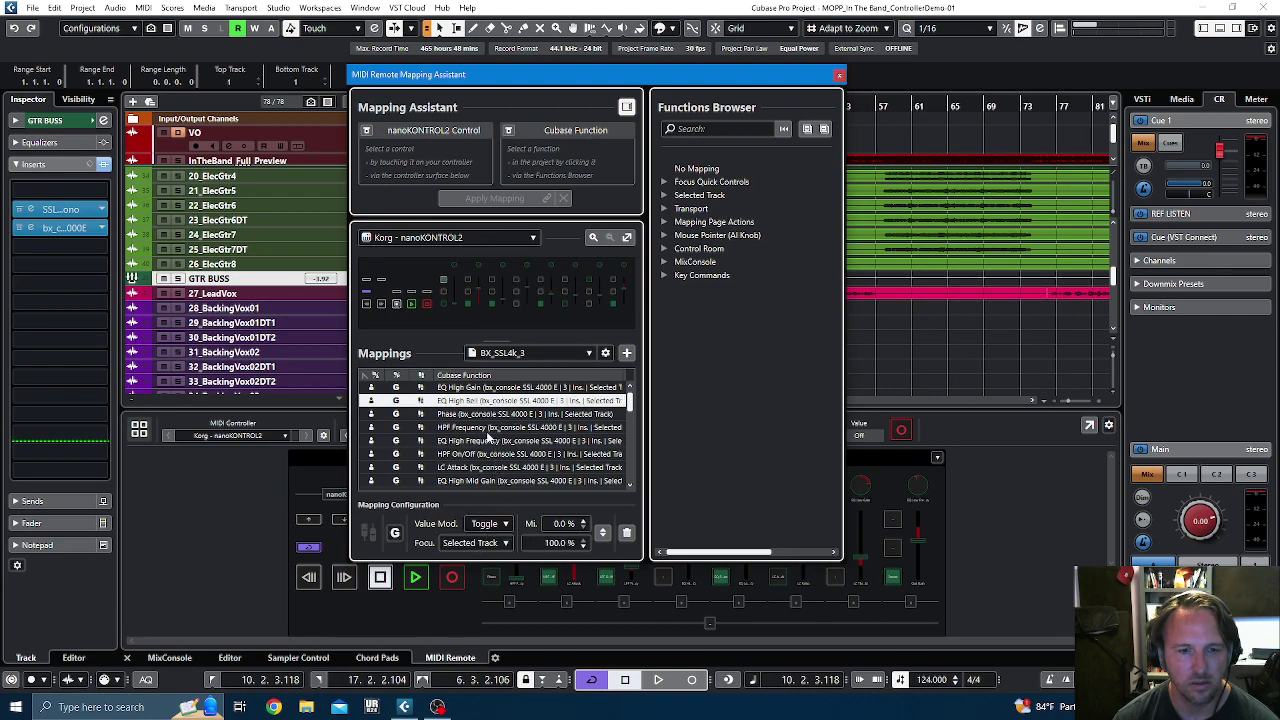
left_click(490, 415)
left_click(492, 428)
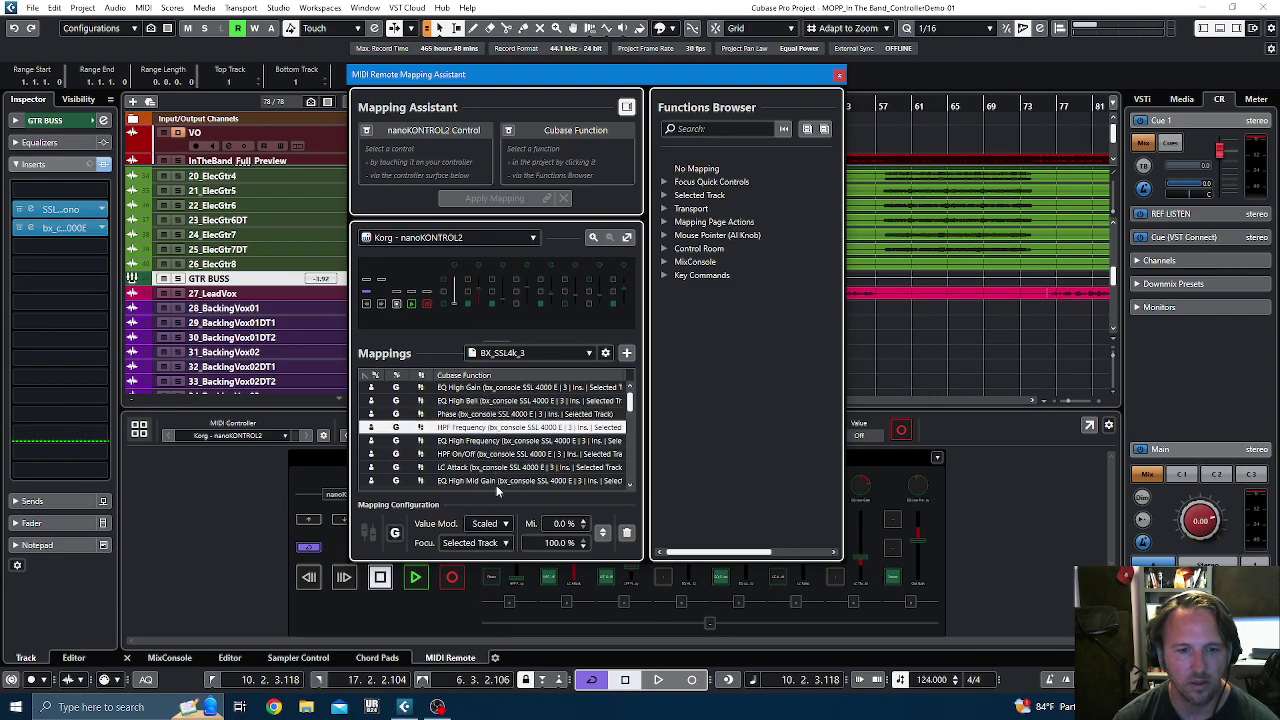
left_click(496, 523)
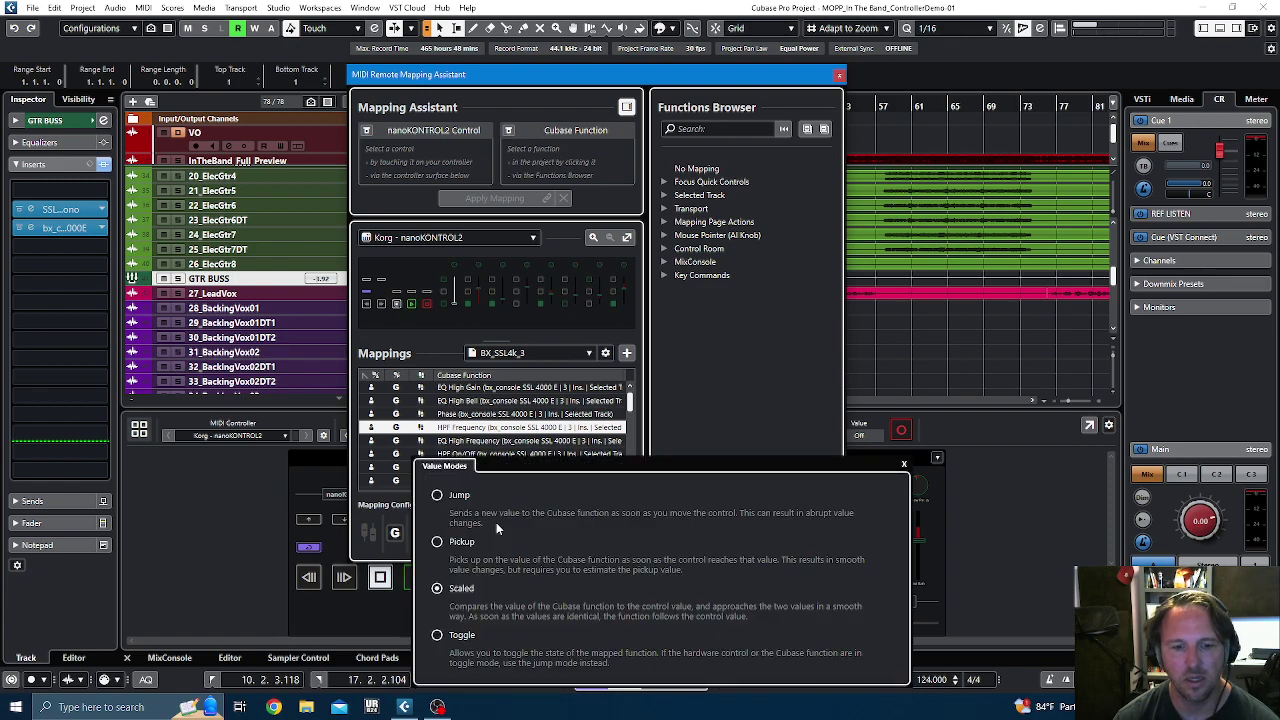
left_click(678, 420)
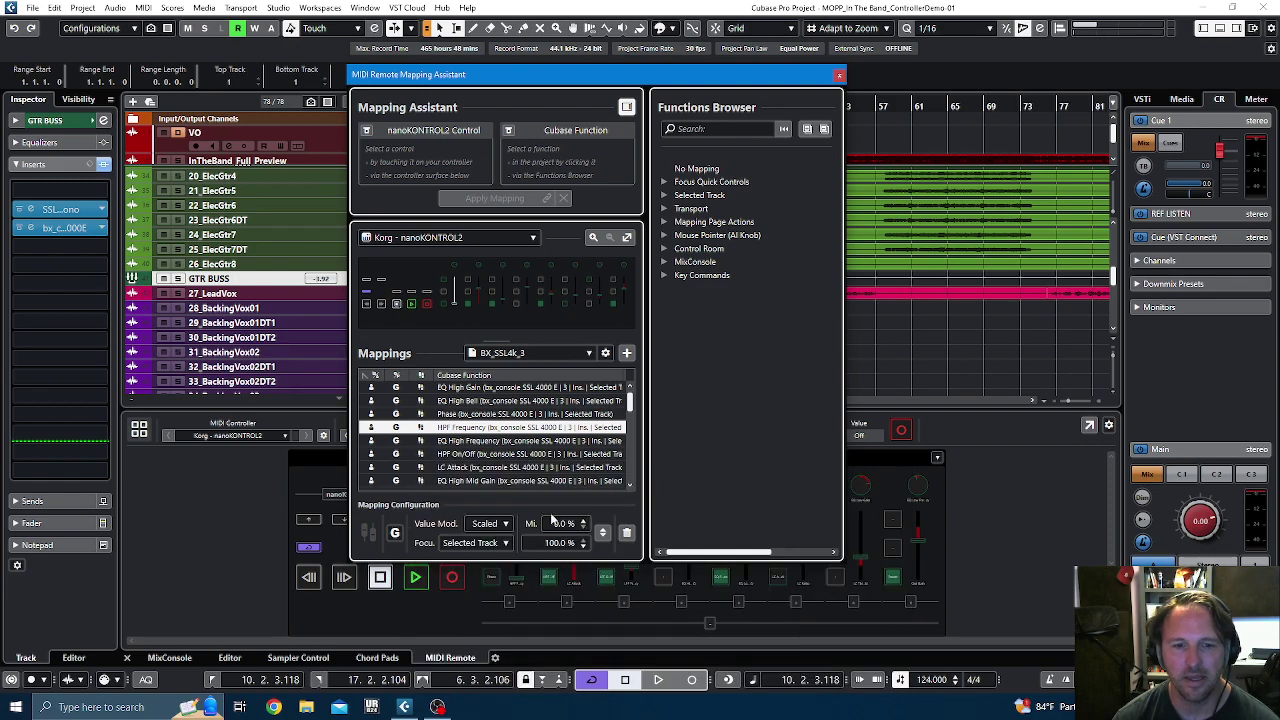
left_click(883, 222)
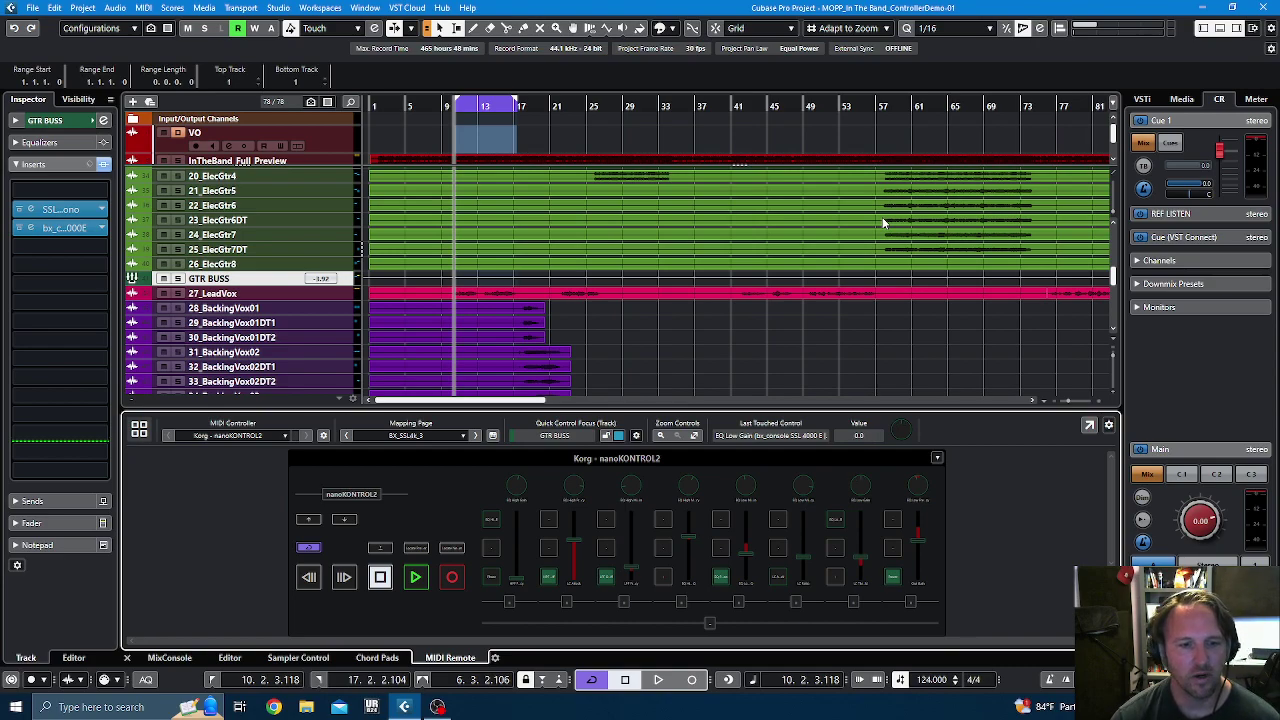
Step: Toggle GTR BUSS's bx_console SSL 4000 E insert off and on, and switch the controller to the 24 Parameter mapping page
left_click(56, 229)
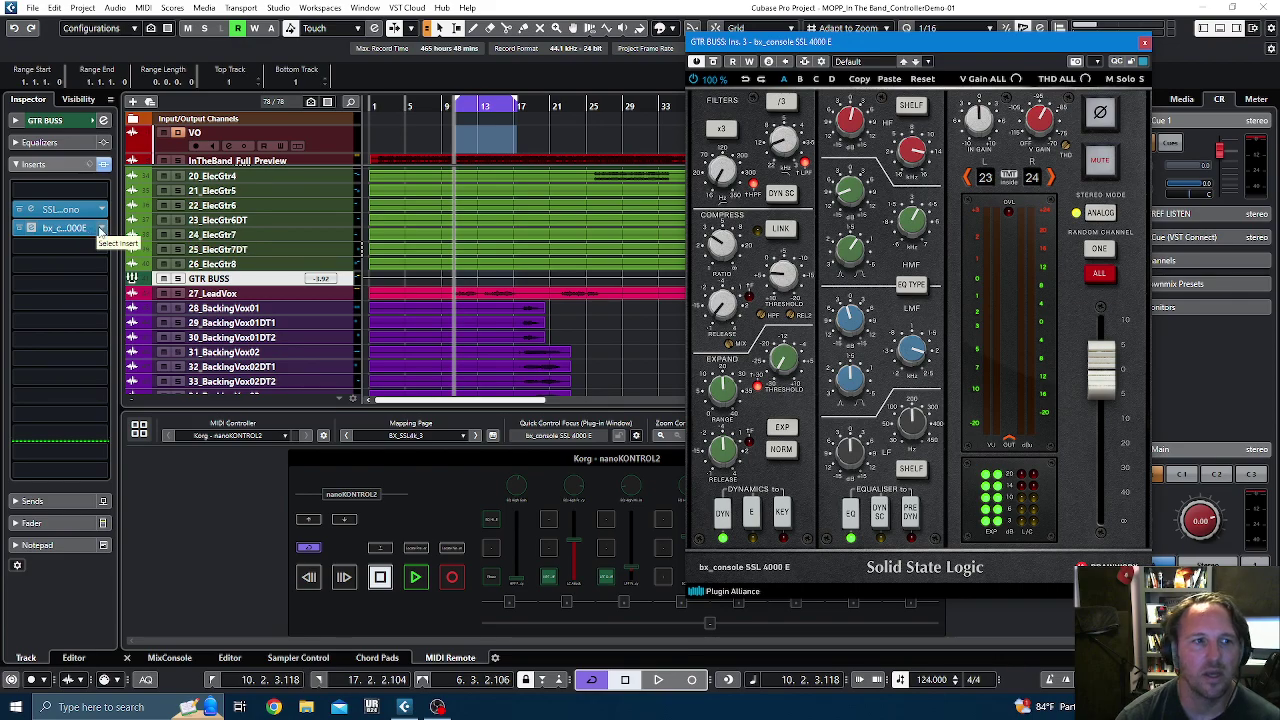
left_click(17, 231)
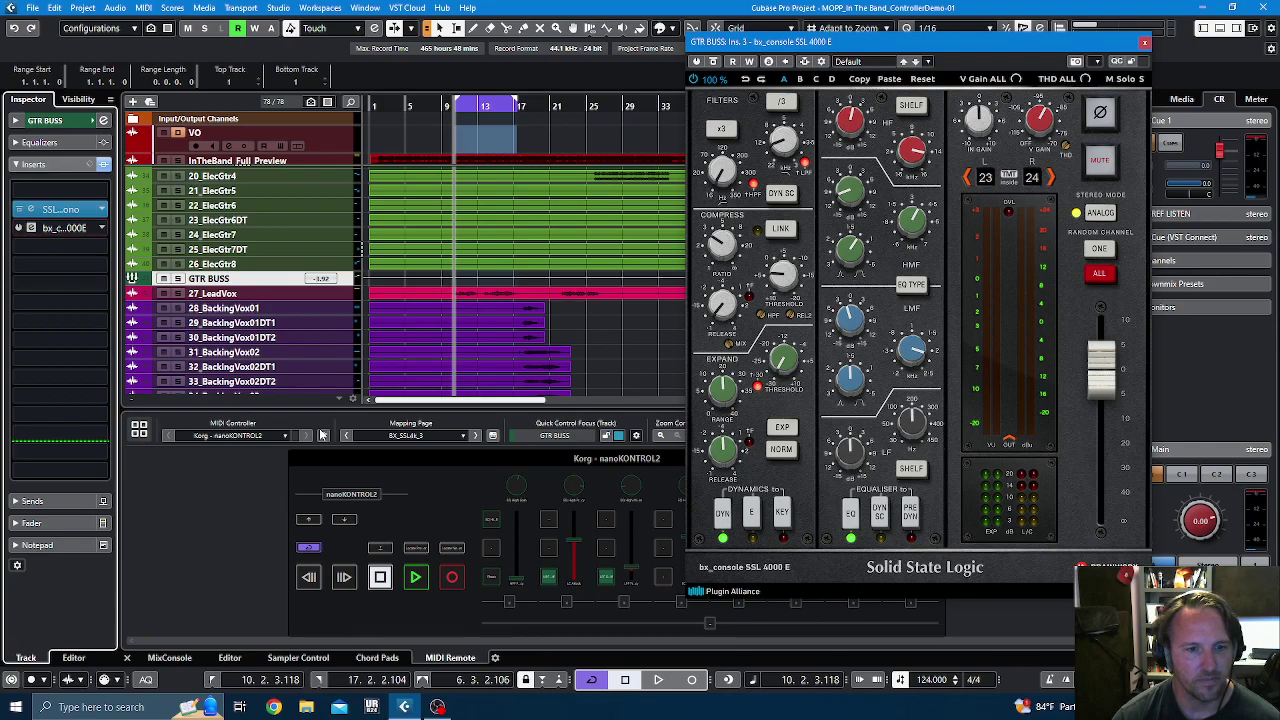
left_click(476, 437)
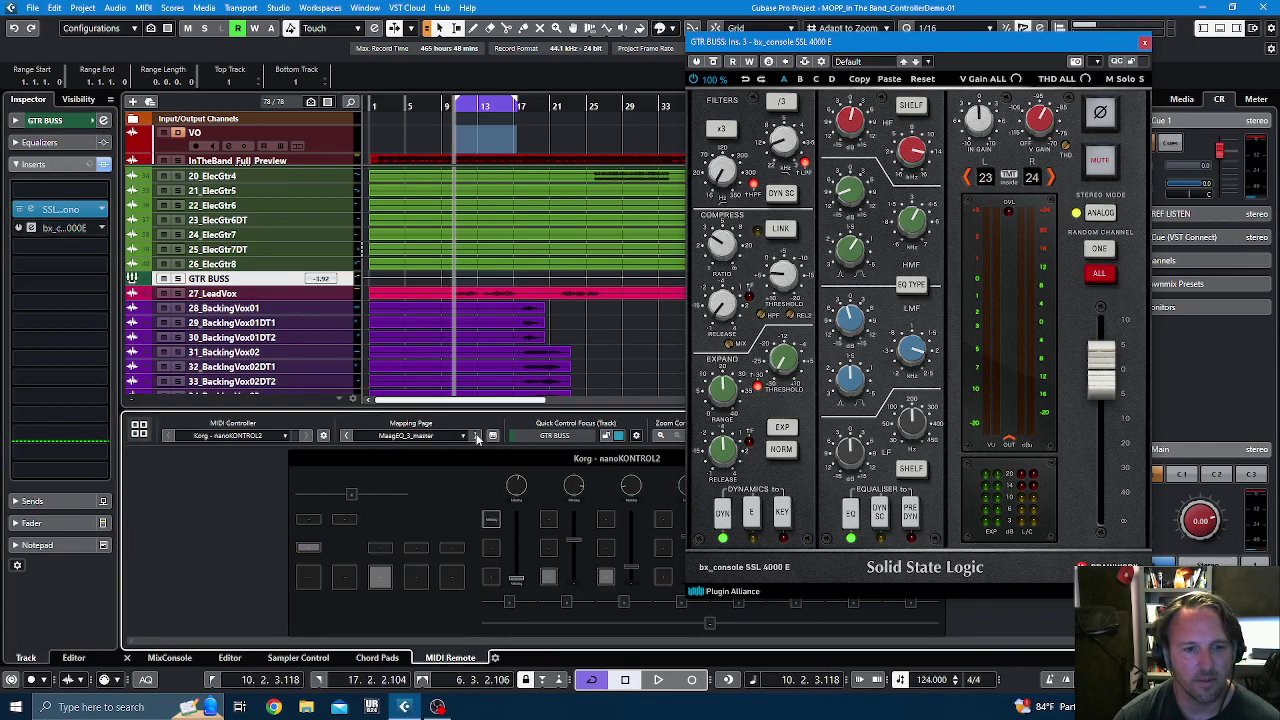
left_click(348, 436)
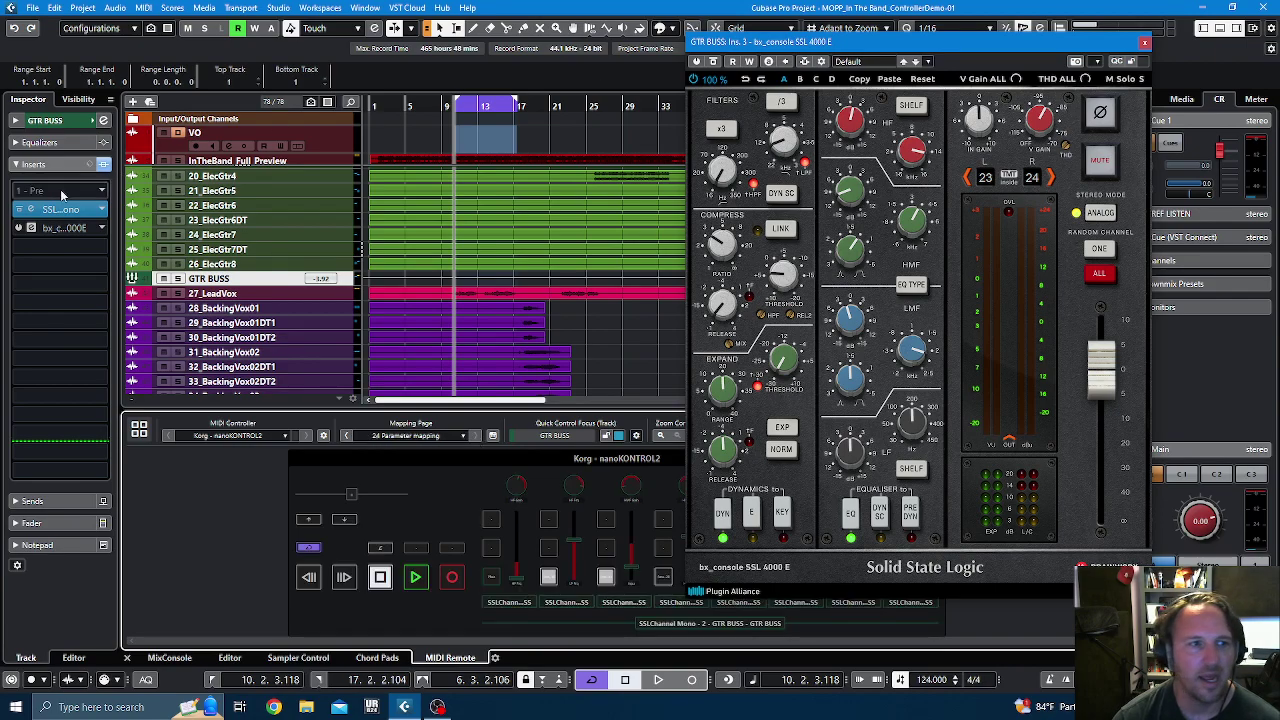
left_click(62, 227)
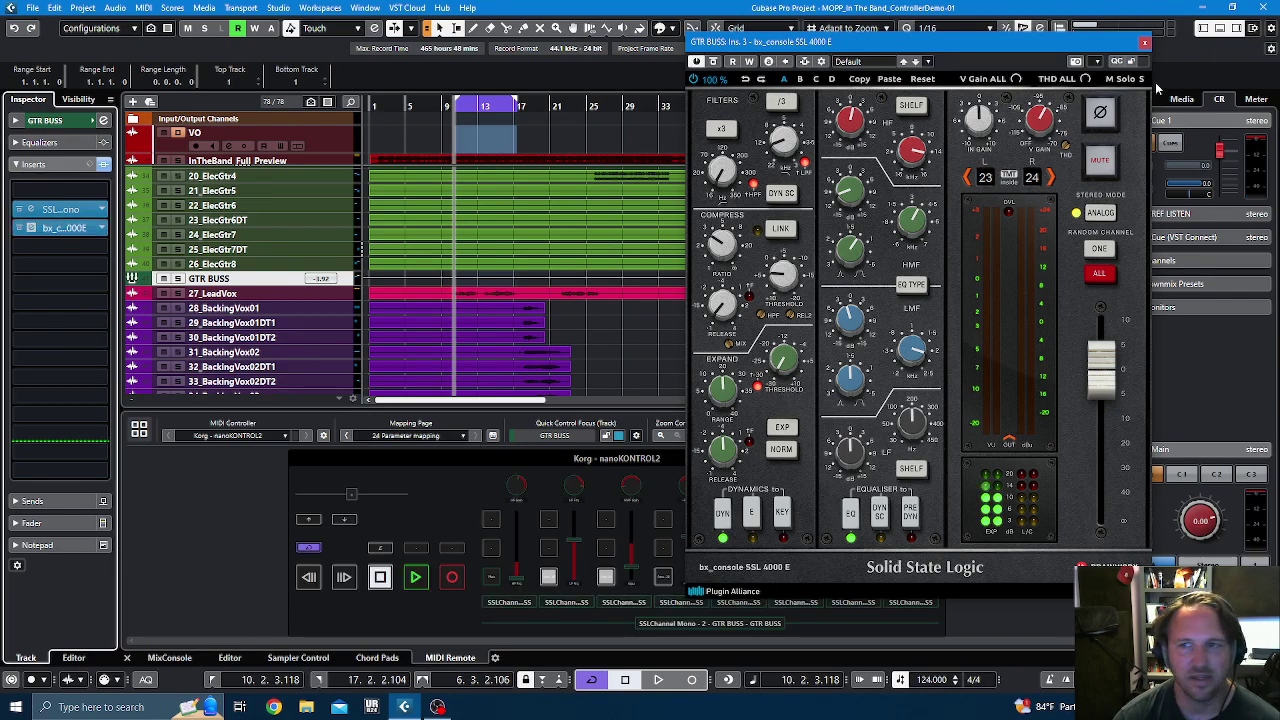
Step: Open the Remote Control Editor for bx_console SSL 4000 E and choose LPF /3 as the first Page 1 knob's parameter
left_click(1096, 62)
left_click(1157, 233)
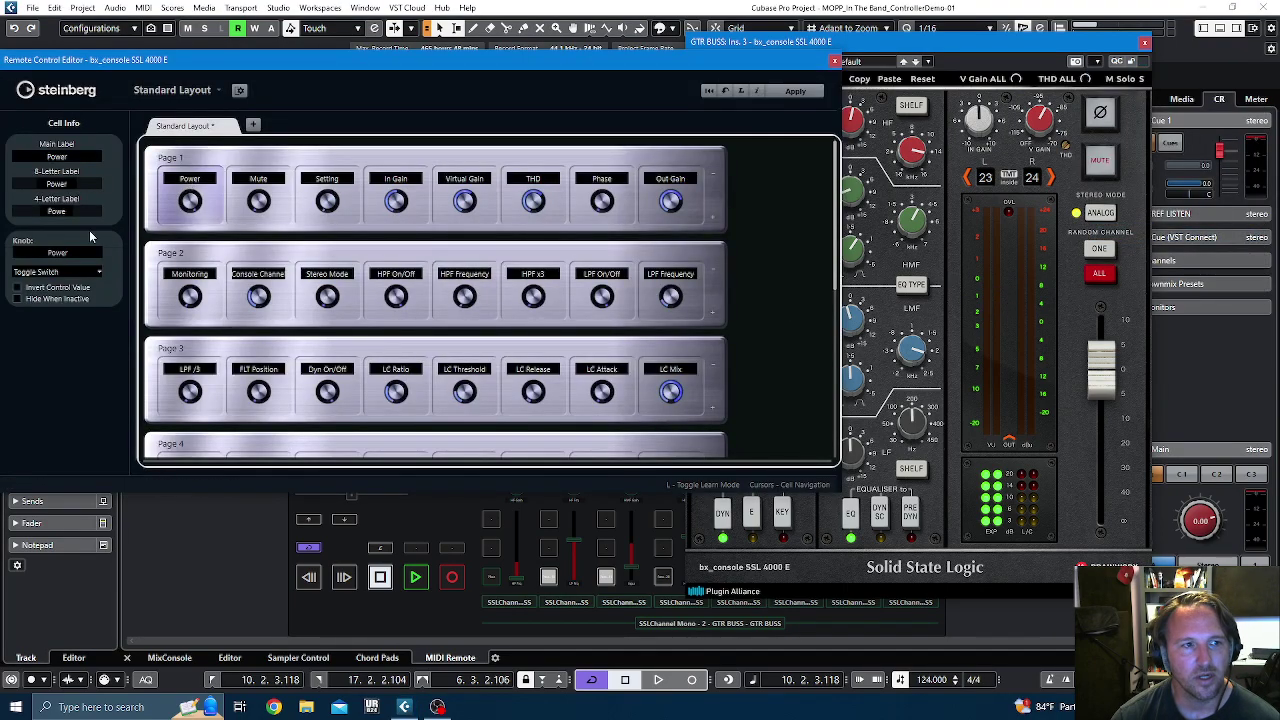
left_click(62, 249)
left_click(150, 548)
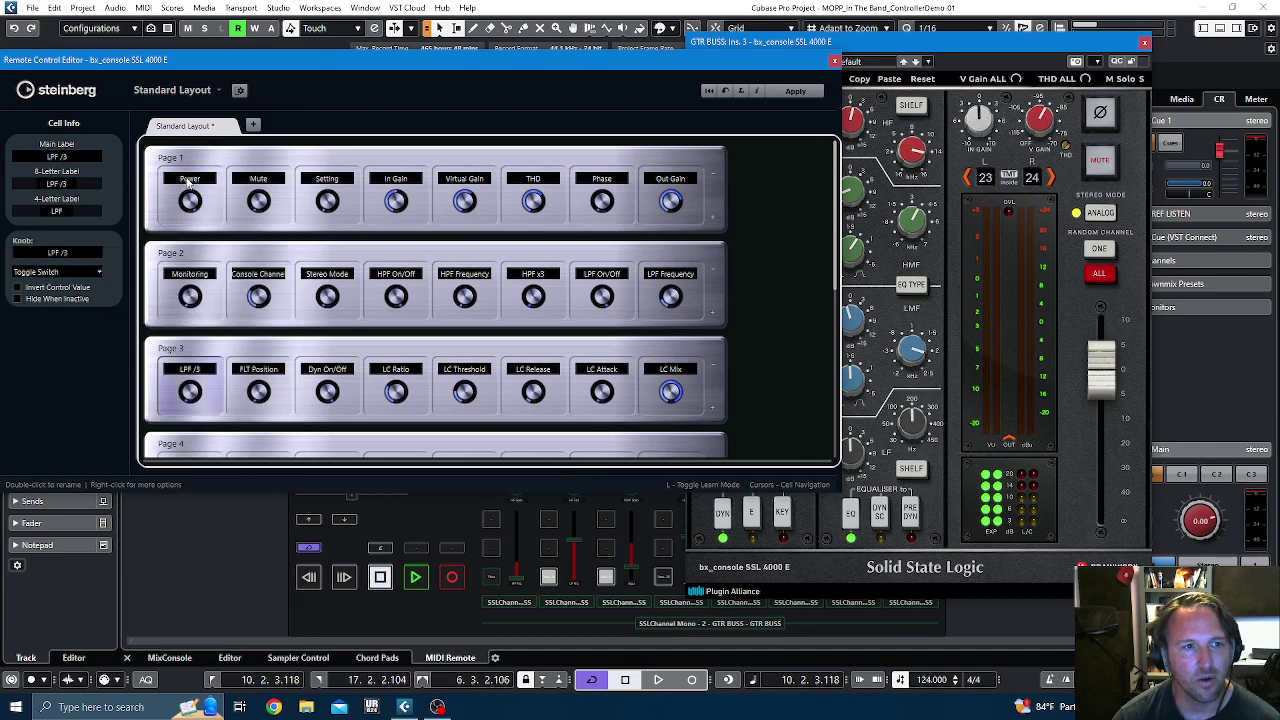
Step: Choose parameters for the Power and Mute knobs on Page 1, and close the Remote Control Editor and the plug-in
left_click(187, 181)
left_click(57, 252)
left_click(150, 292)
left_click(258, 185)
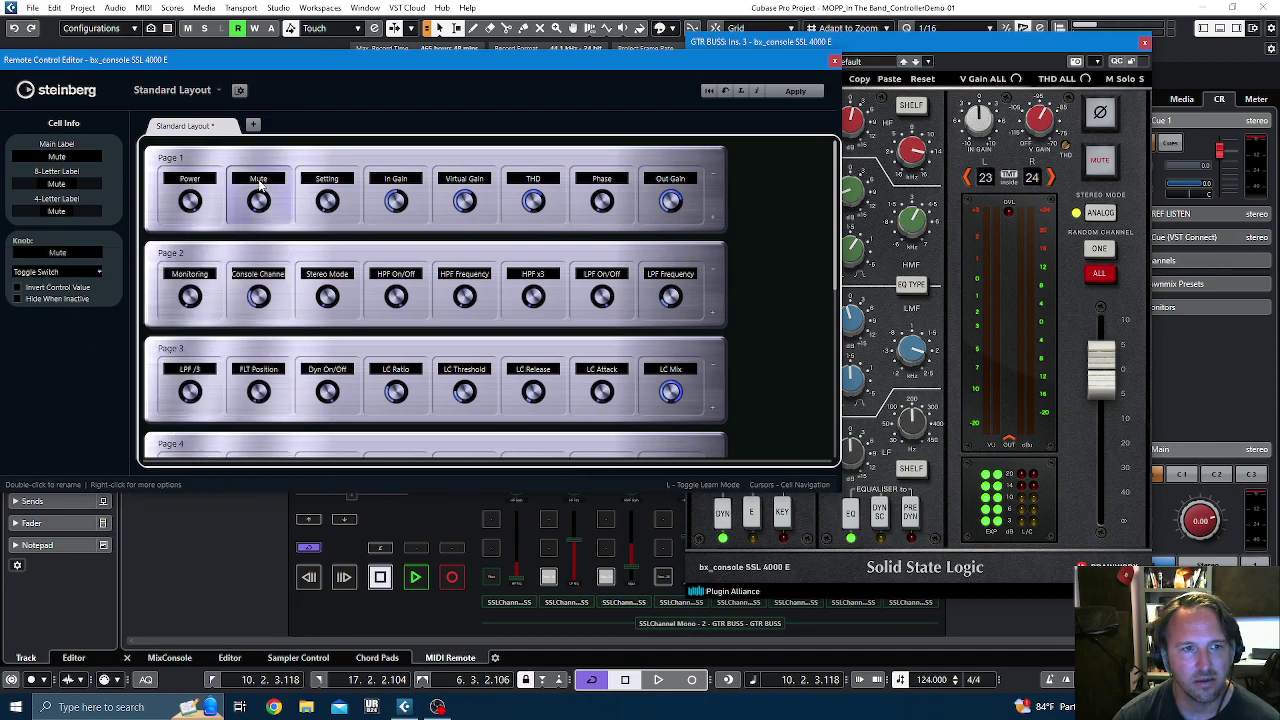
left_click(57, 252)
left_click(150, 306)
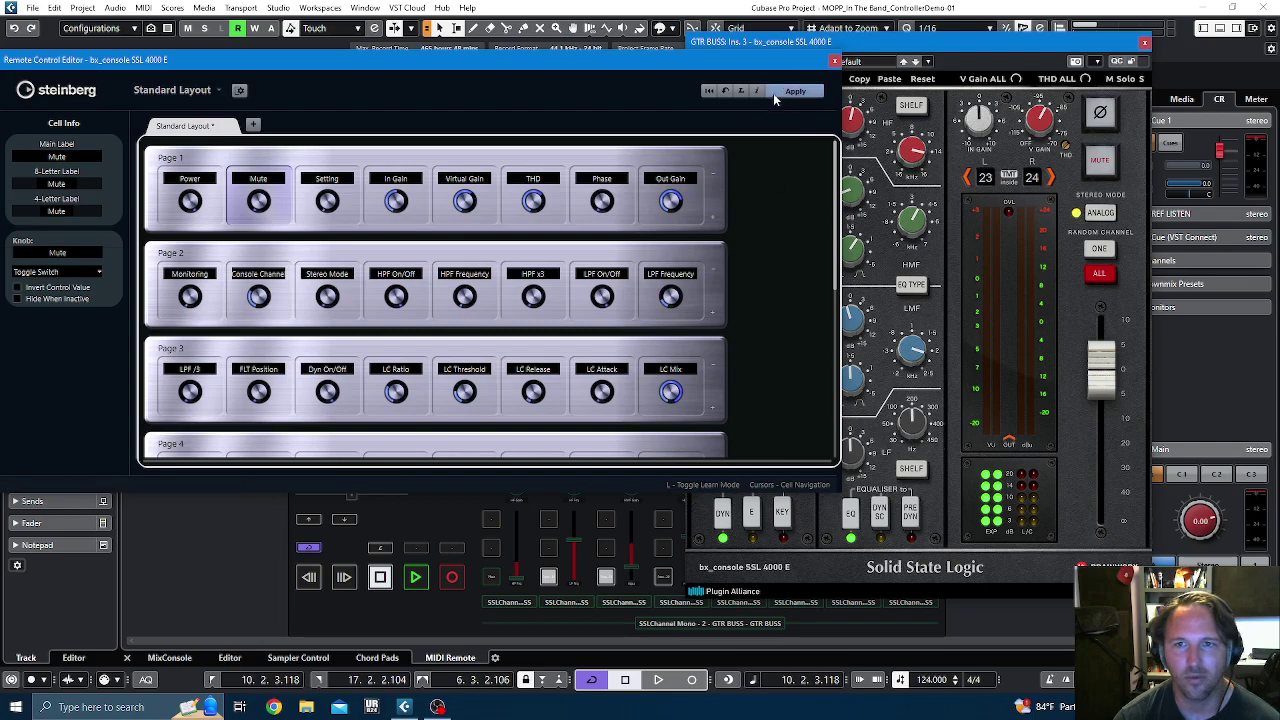
left_click(835, 61)
left_click(665, 371)
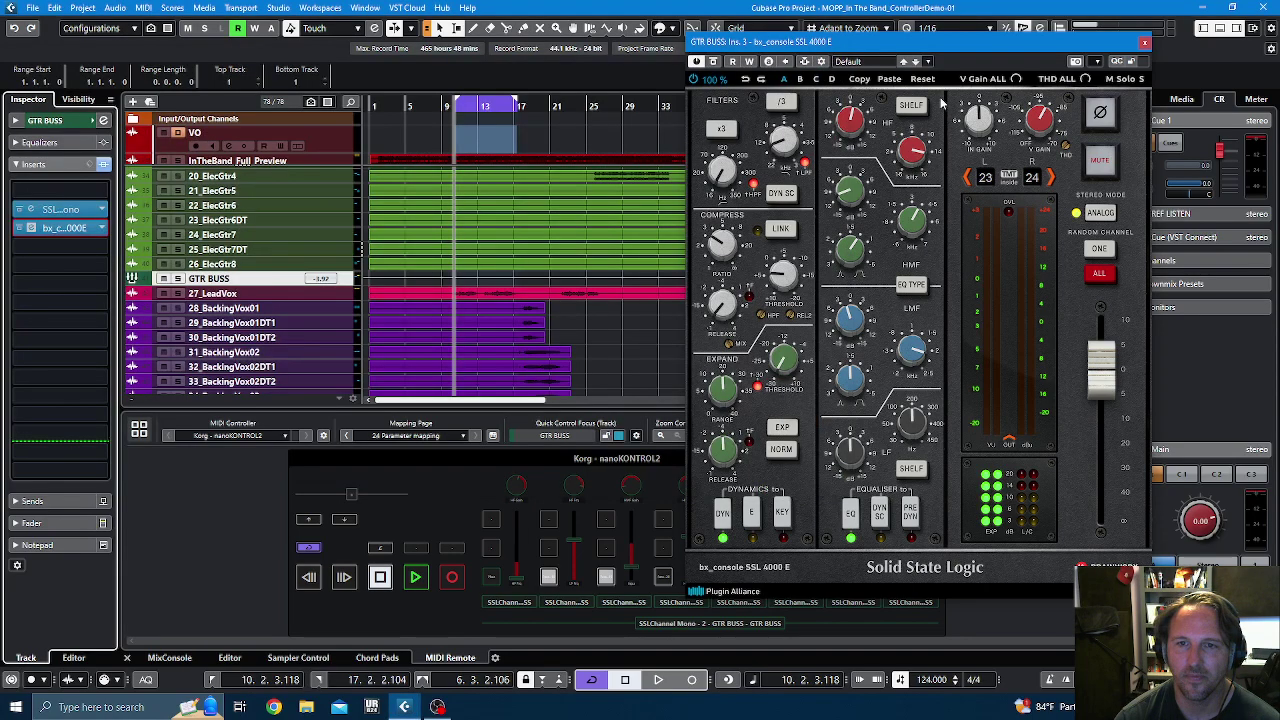
left_click(1145, 43)
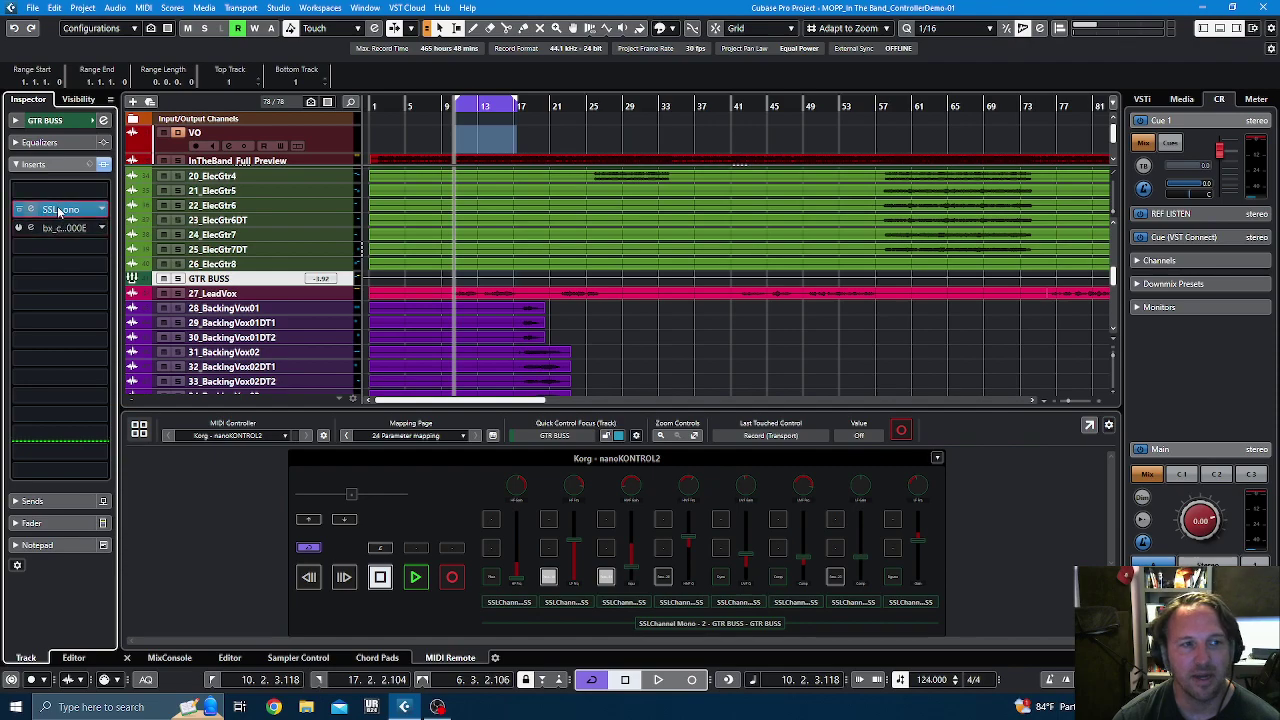
Step: Examine the SSLChannel Mono insert's parameter layout in the Remote Control Editor, and close the editor and the plug-in
left_click(58, 210)
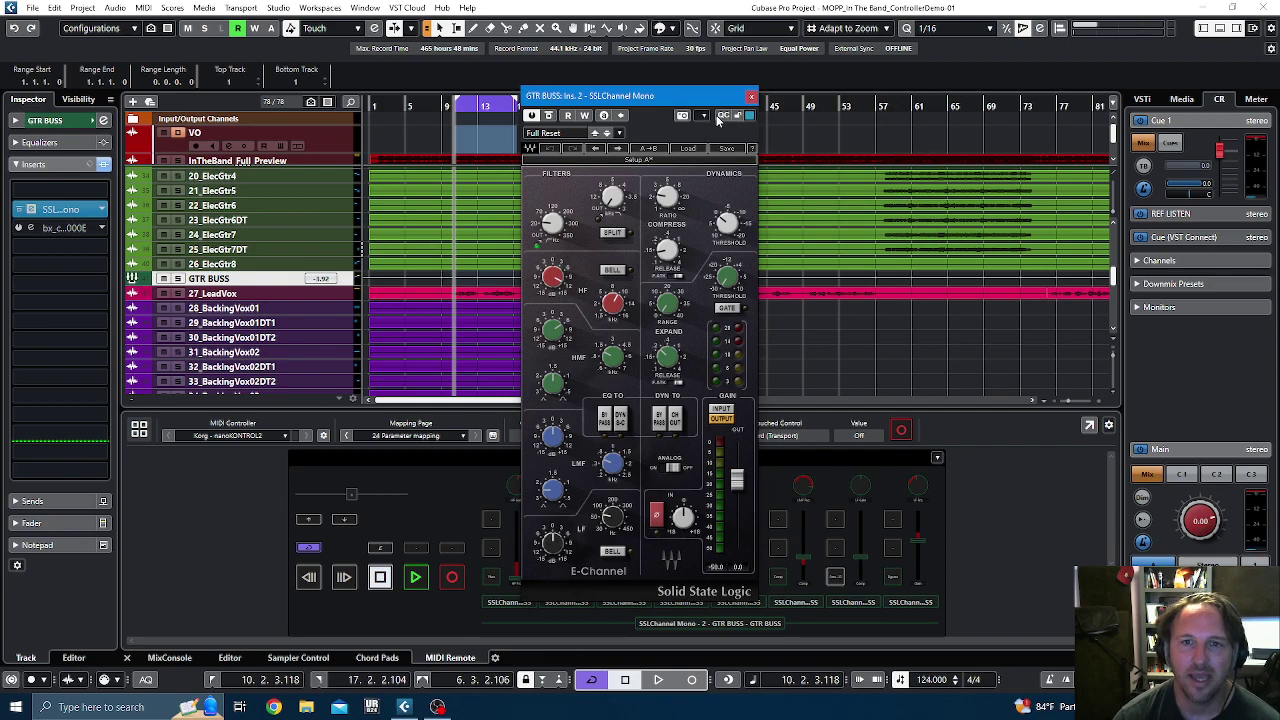
left_click(749, 115)
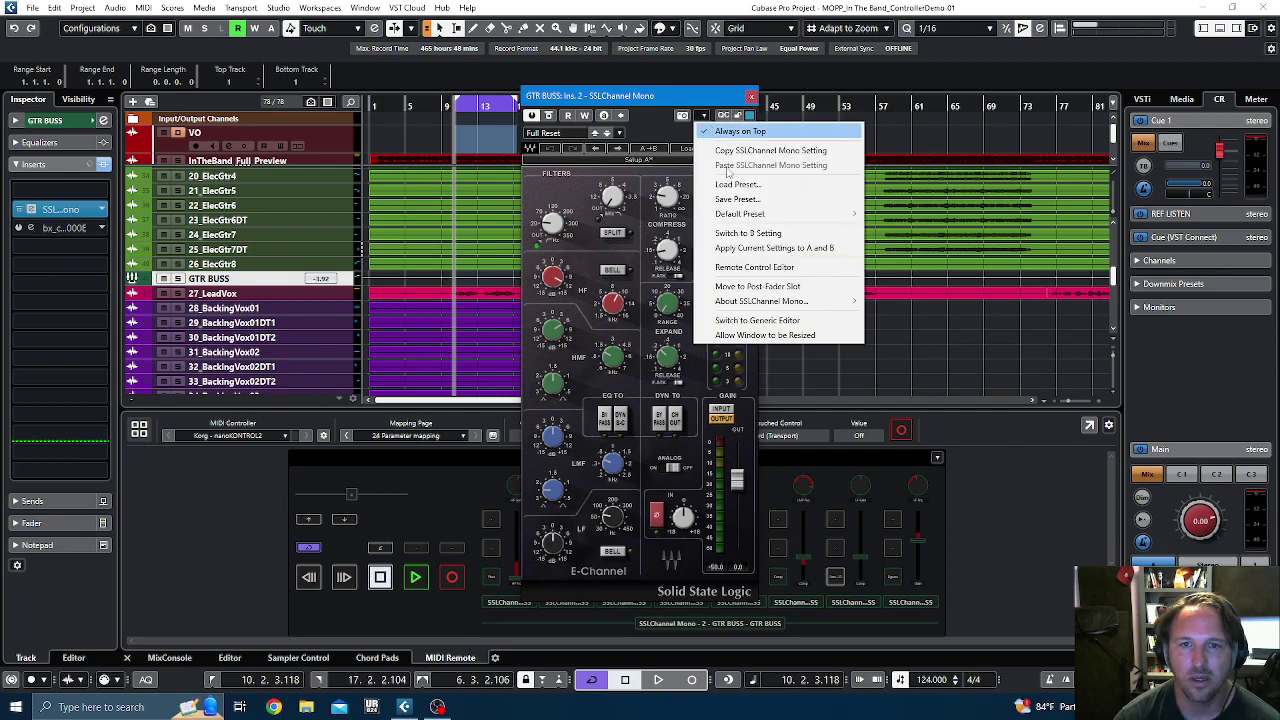
left_click(765, 267)
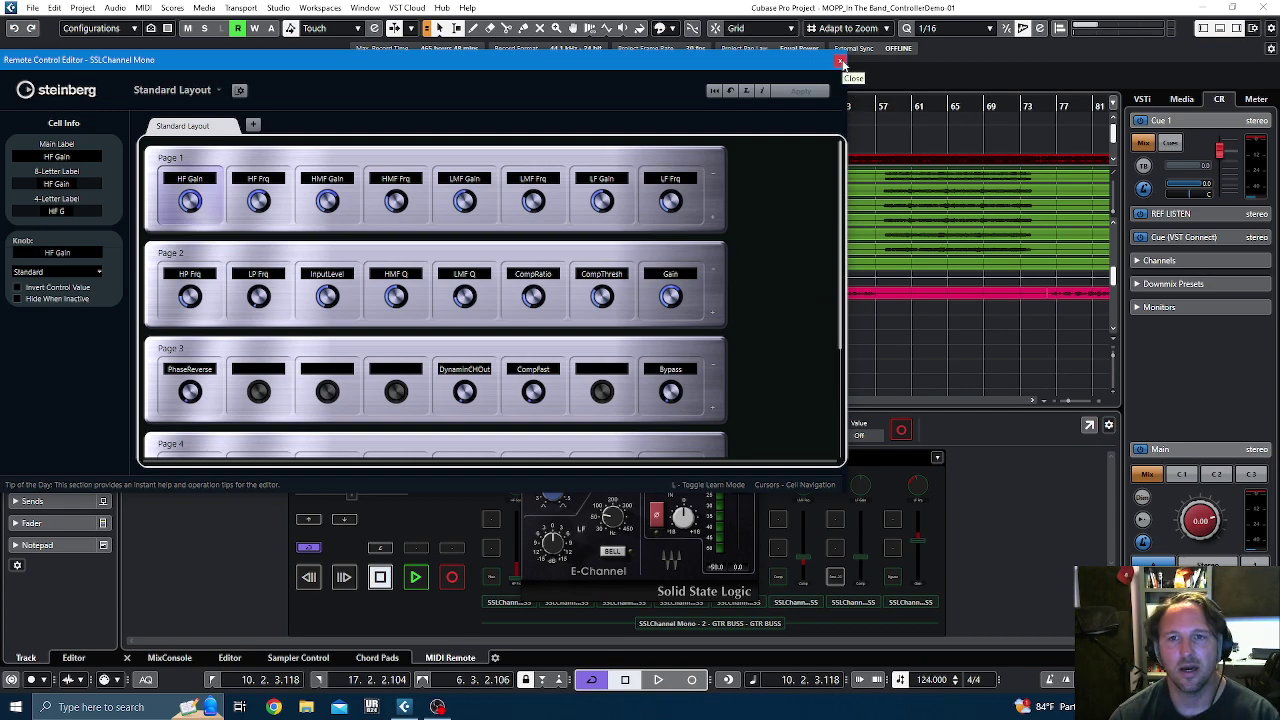
left_click(841, 62)
left_click(753, 104)
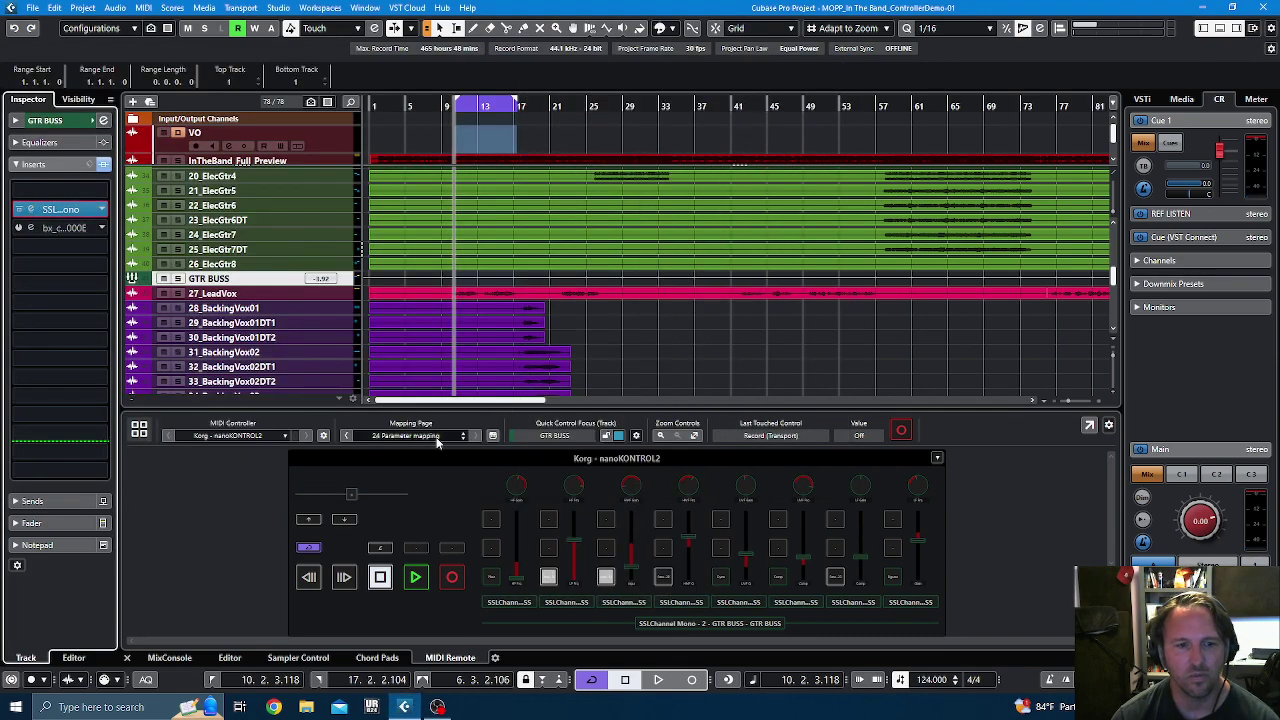
Step: Open the Mapping Assistant and check the Inserts Viewer's Parameter Bank Setup for the 24 Parameter mapping page without changing it
left_click(492, 437)
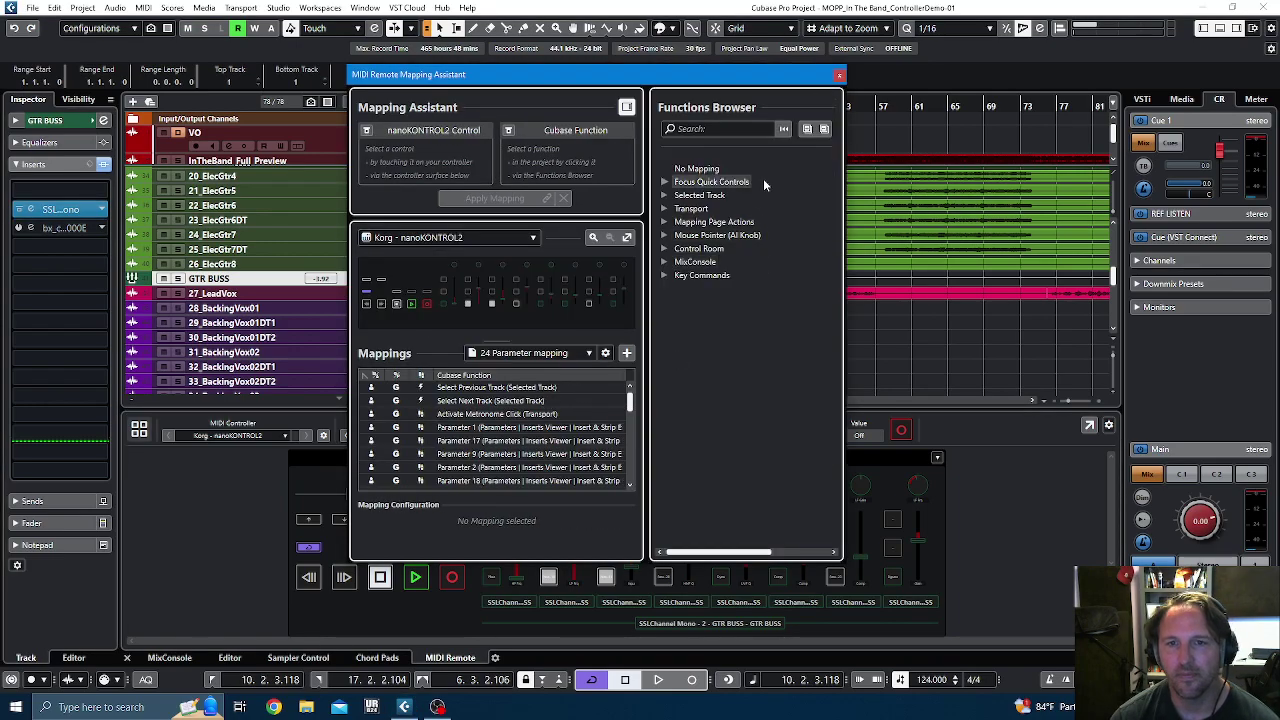
left_click(665, 195)
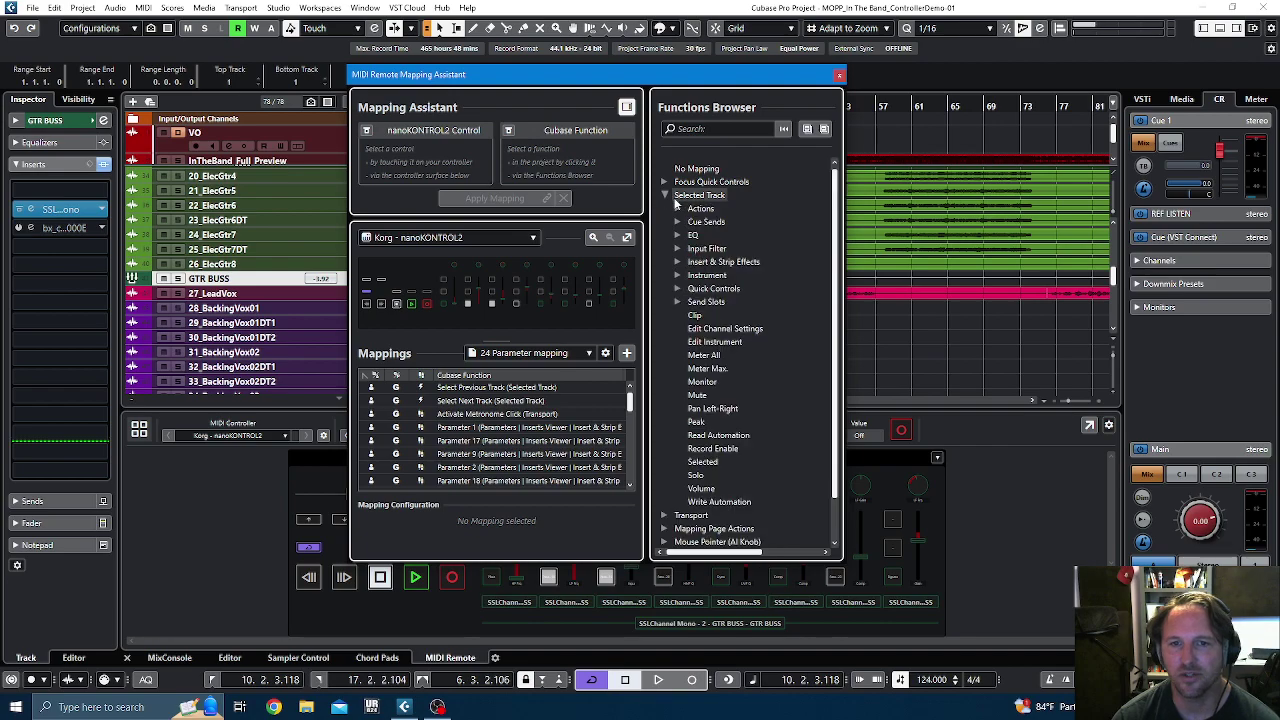
left_click(677, 261)
left_click(690, 275)
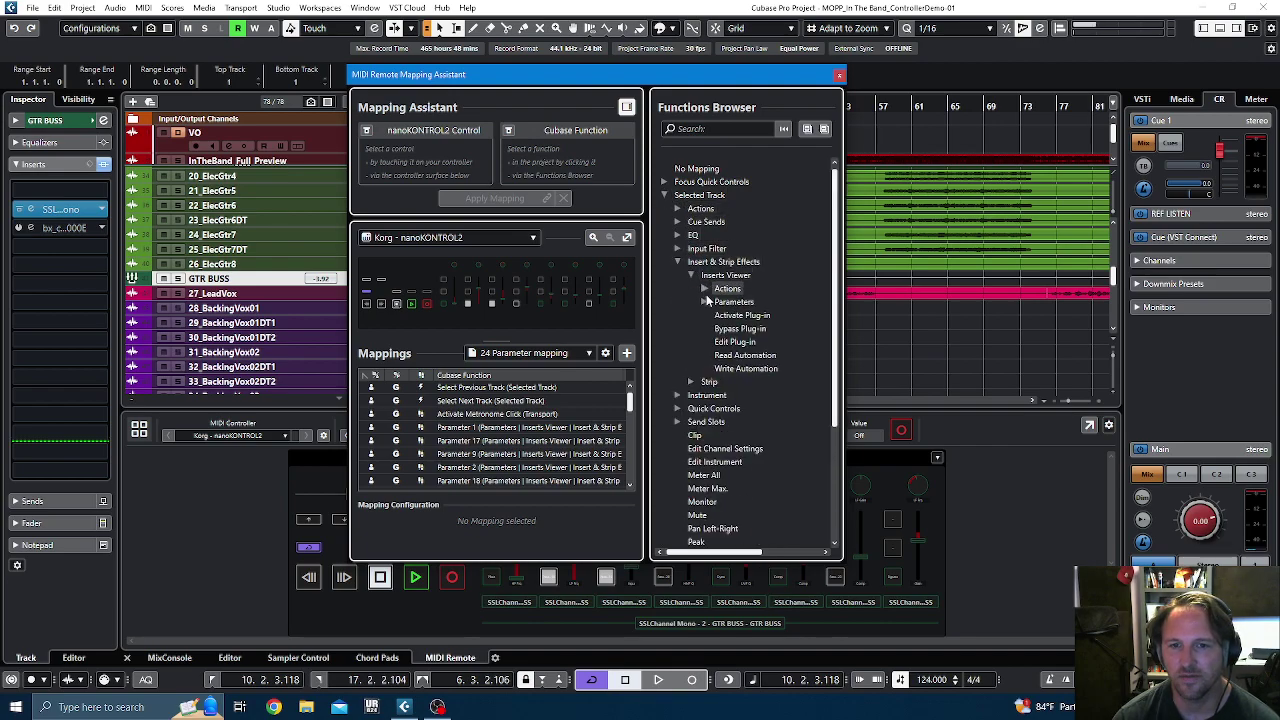
left_click(704, 301)
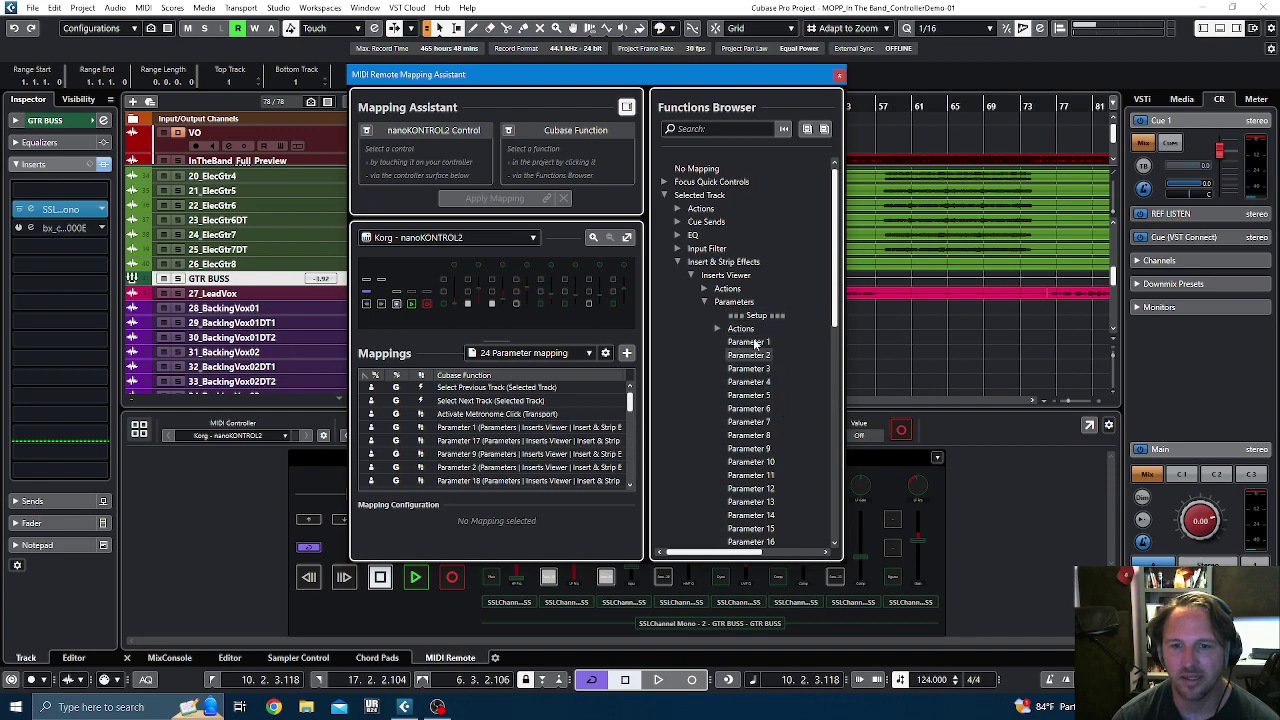
double_click(748, 316)
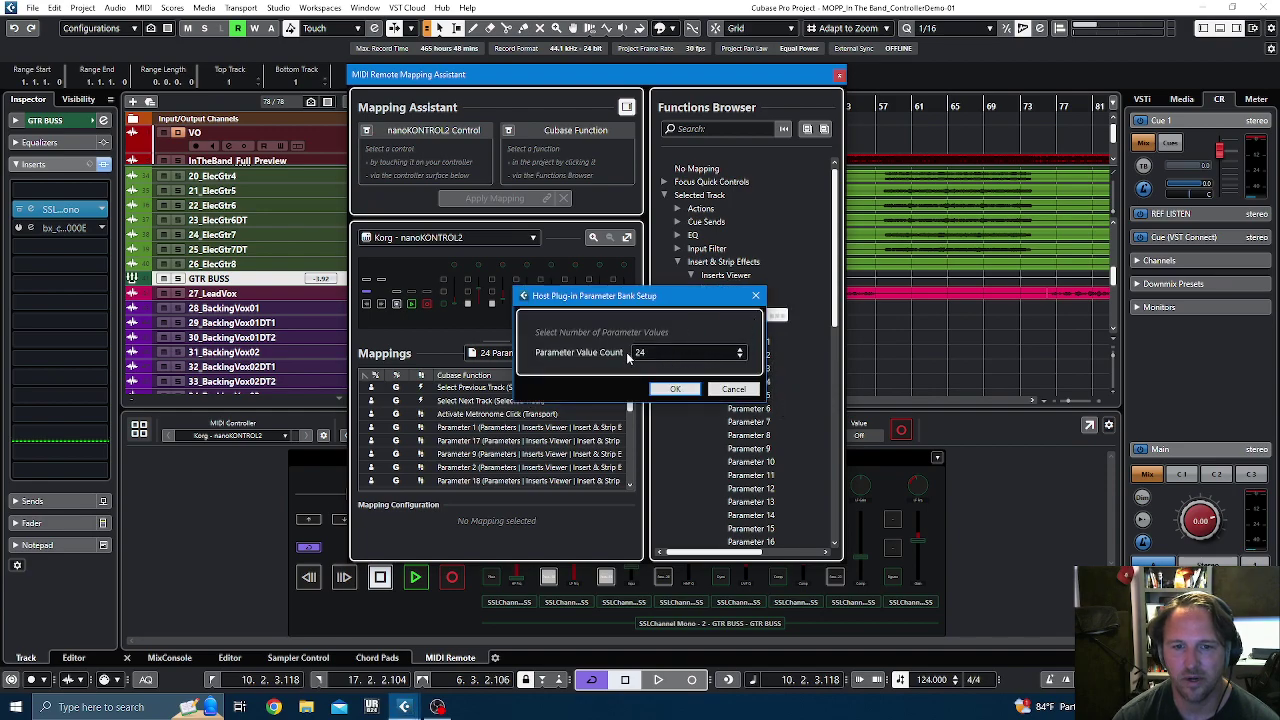
left_click(727, 390)
Step: Move the Mapping Assistant aside and add a new mapping page named ksjdbvkaj
left_click_drag(828, 75, 1099, 71)
left_click(1020, 339)
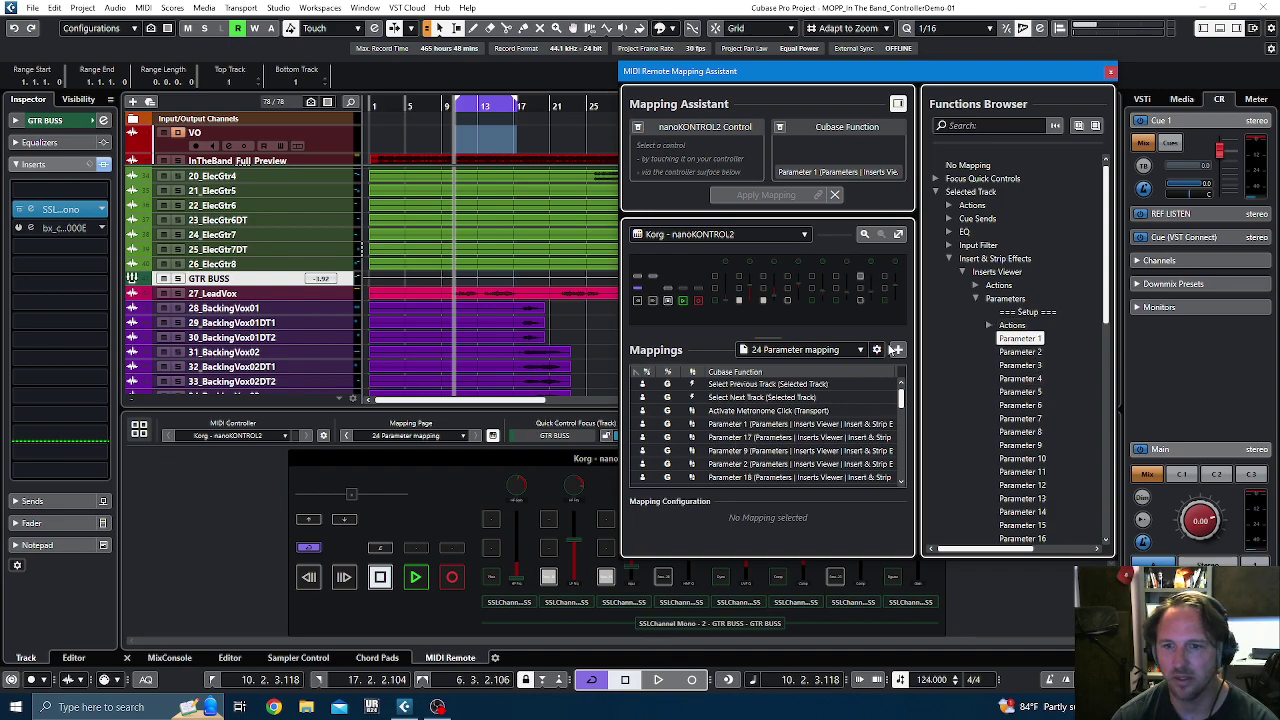
left_click(877, 350)
left_click(898, 349)
left_click(898, 349)
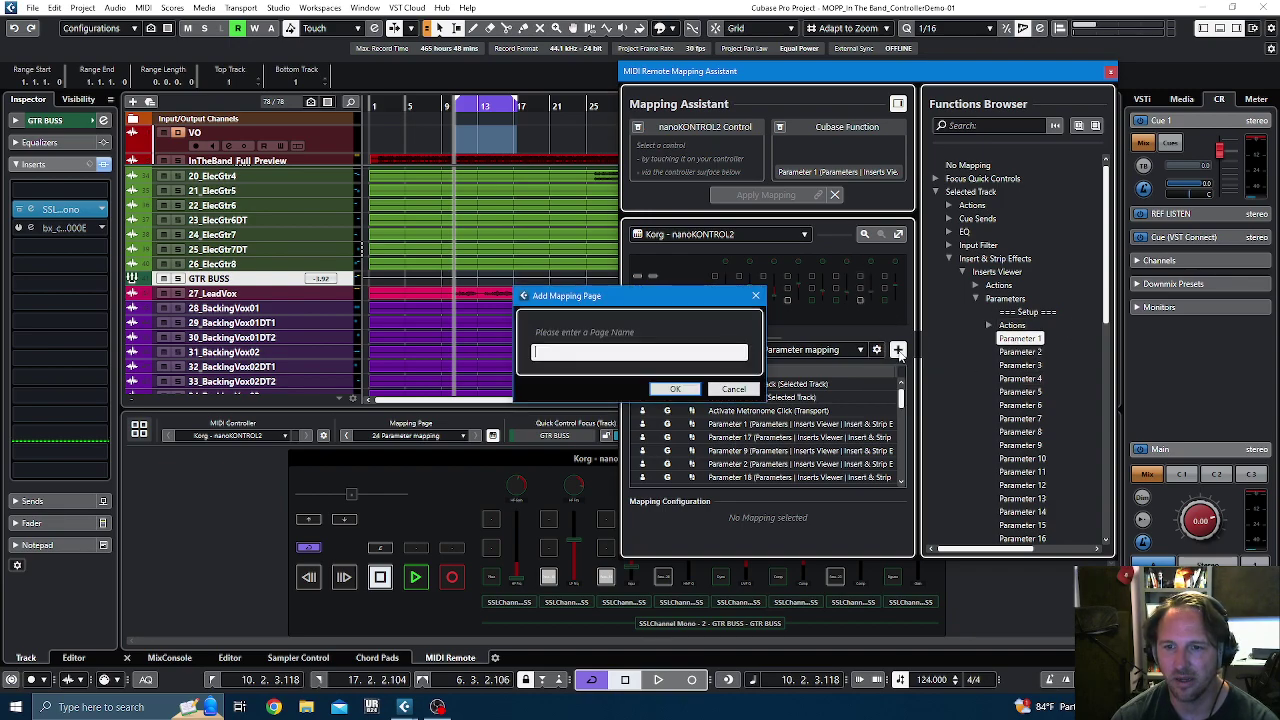
type("ksjdbvkaj")
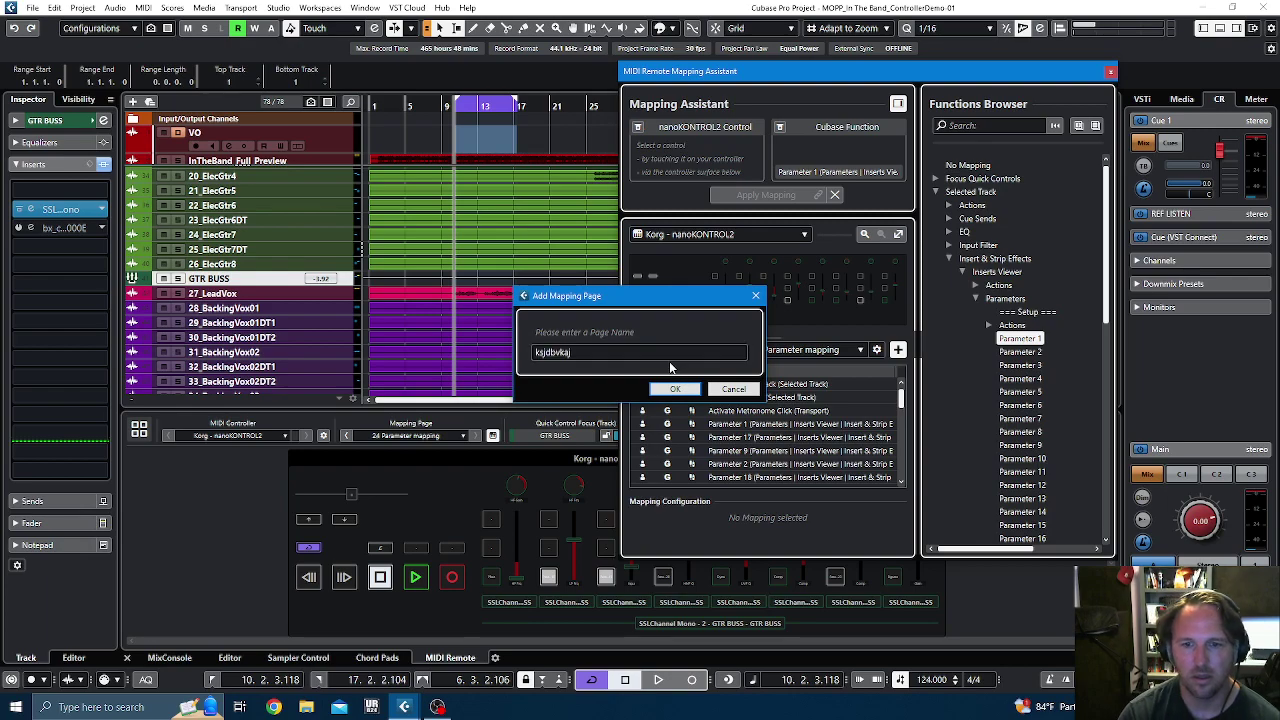
left_click(675, 389)
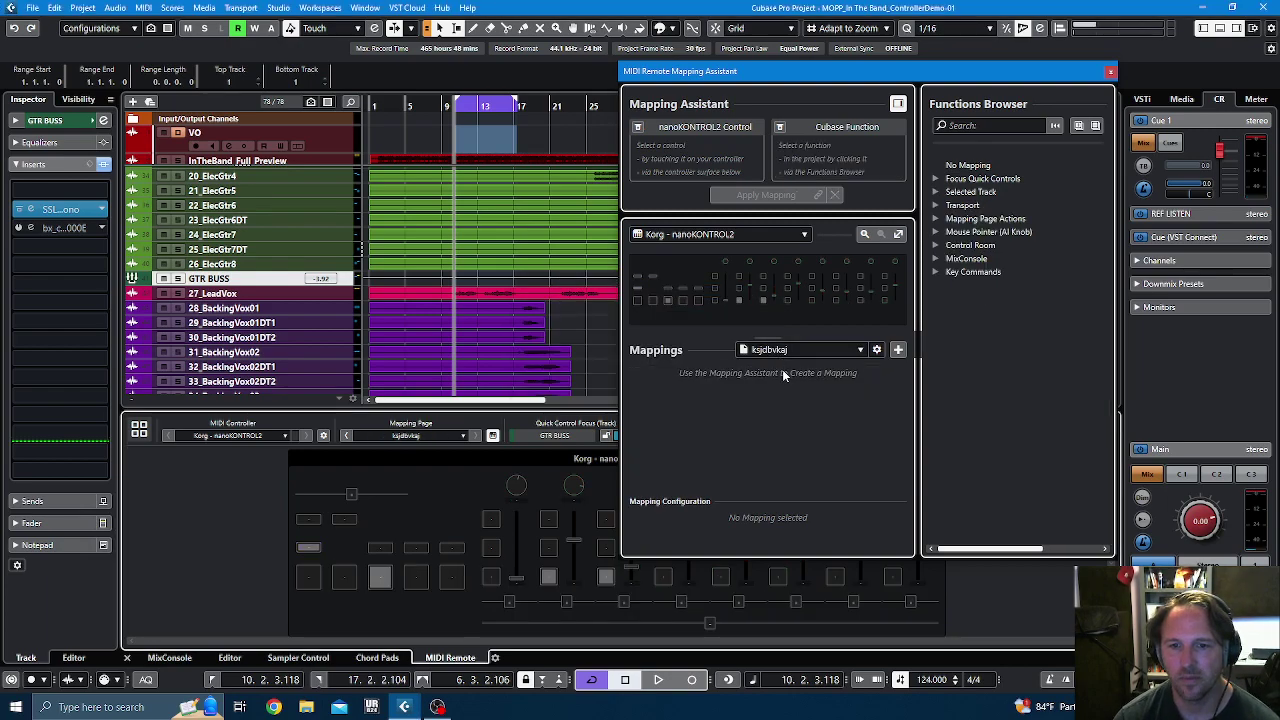
Step: Set the Parameter Value Count to 16 for the selected track's Inserts Viewer parameters on the new mapping page
left_click(936, 191)
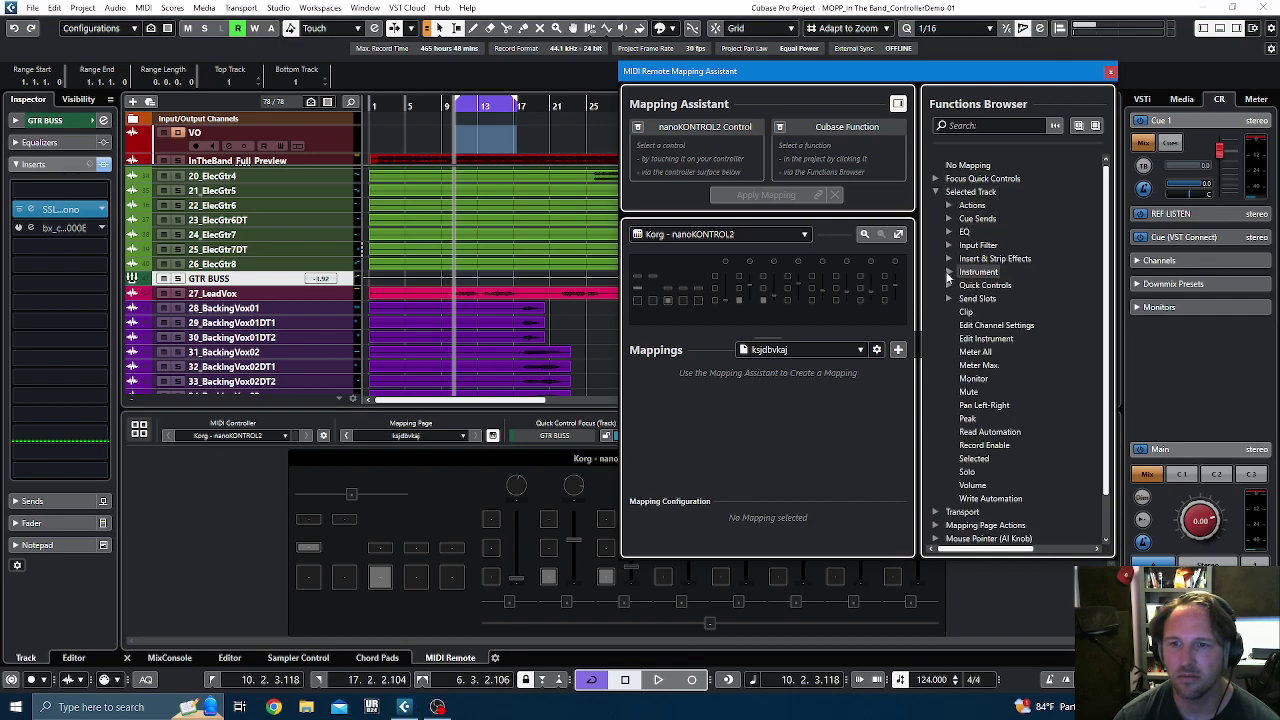
left_click(949, 258)
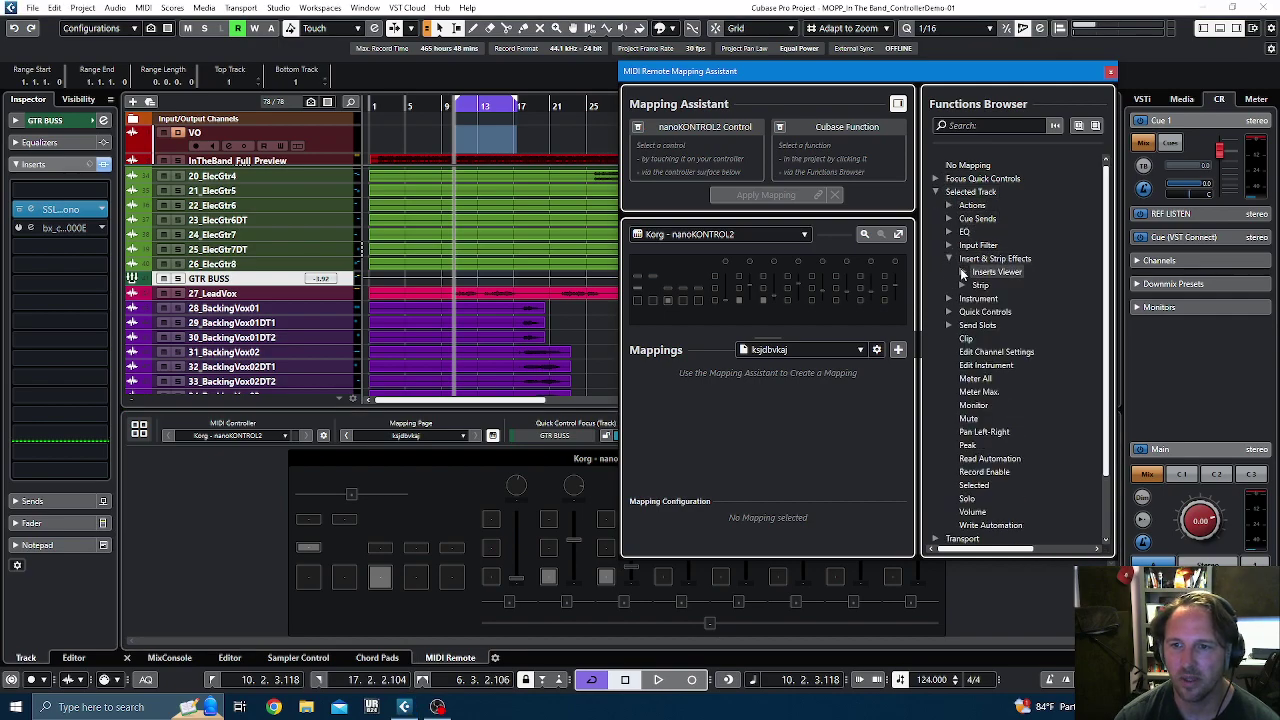
left_click(962, 271)
left_click(975, 298)
left_click(1027, 312)
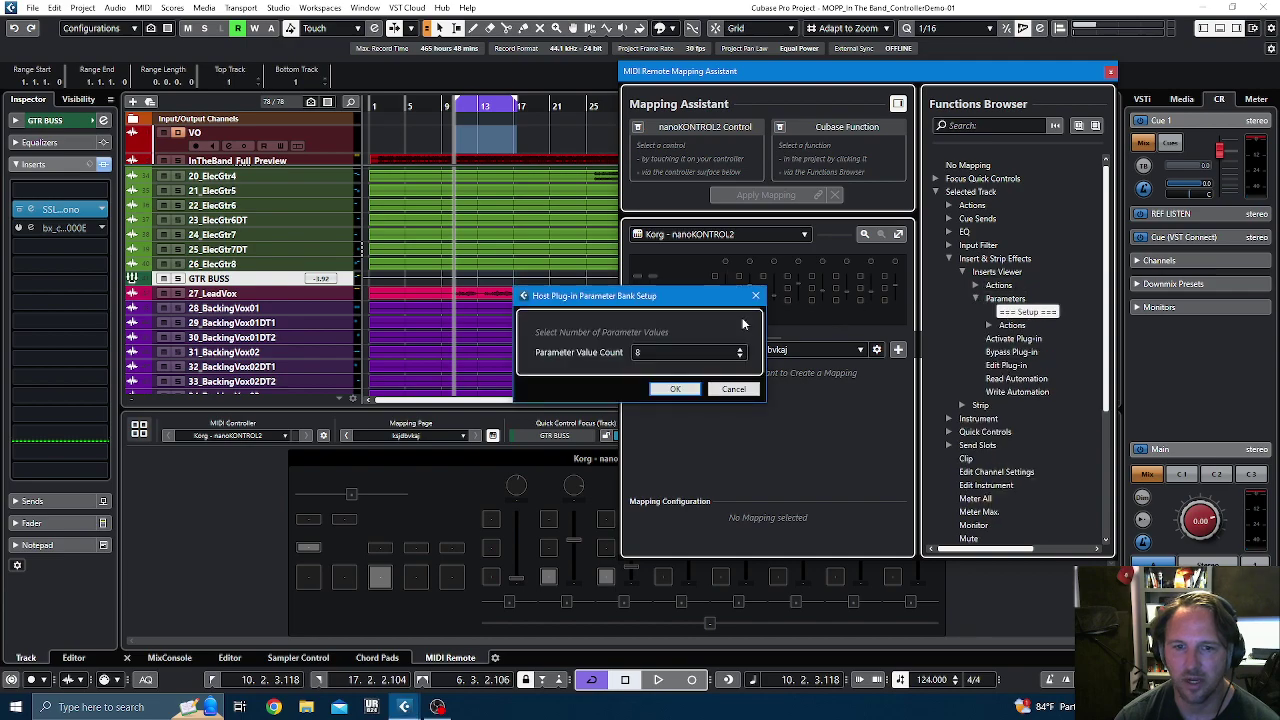
left_click(697, 350)
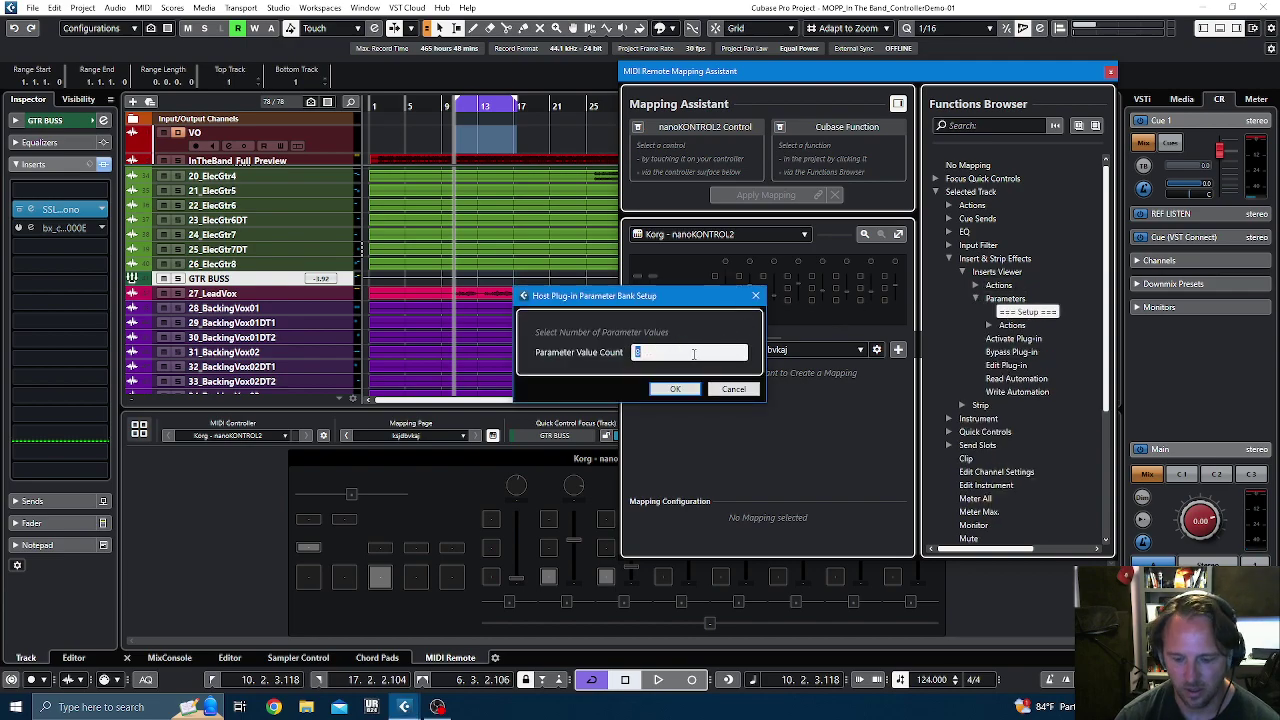
type("16")
left_click(685, 388)
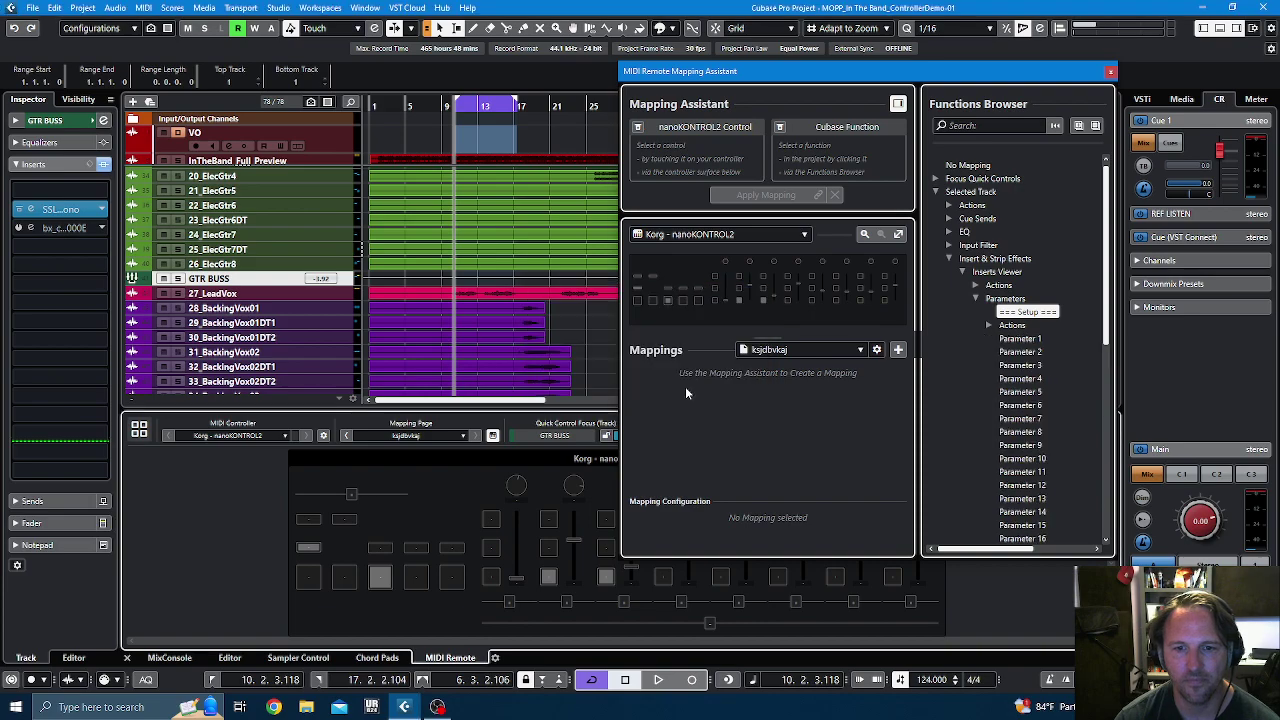
Step: Map Inserts Viewer Parameters 1, 2 and 3 to the controller's first three knobs
left_click(1030, 340)
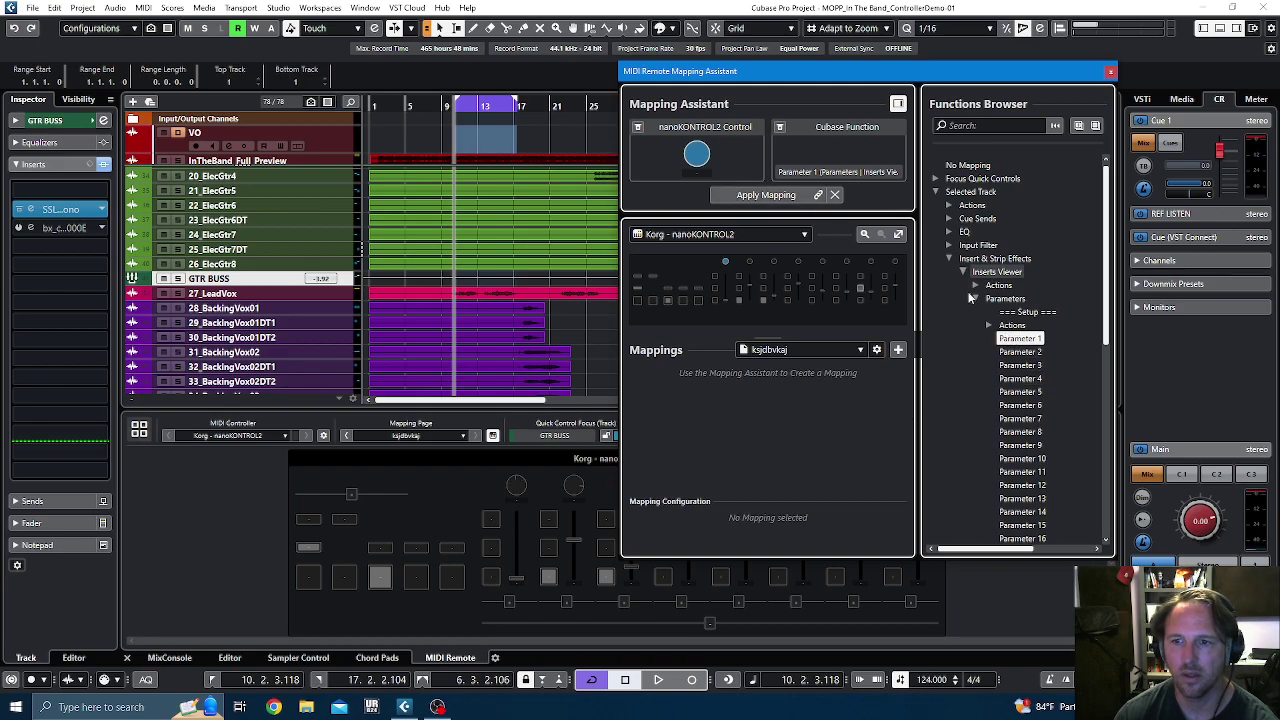
double_click(1015, 340)
left_click(1019, 353)
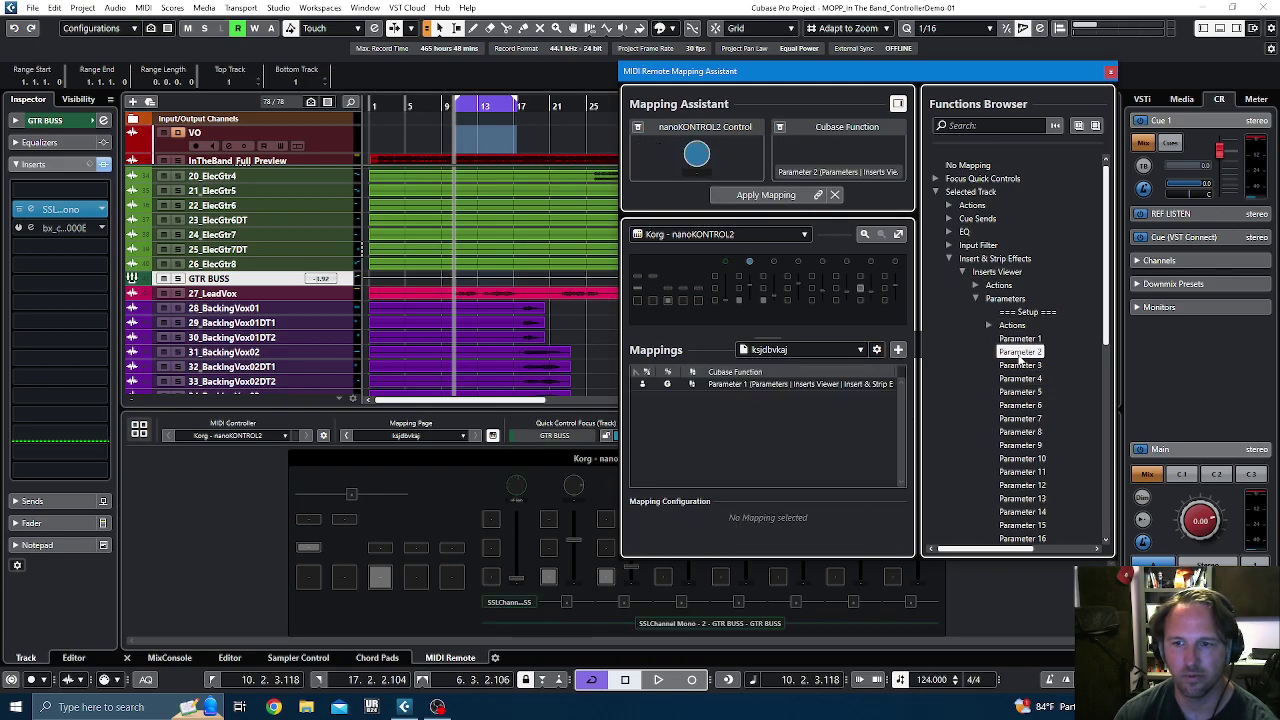
double_click(1019, 354)
left_click(1020, 366)
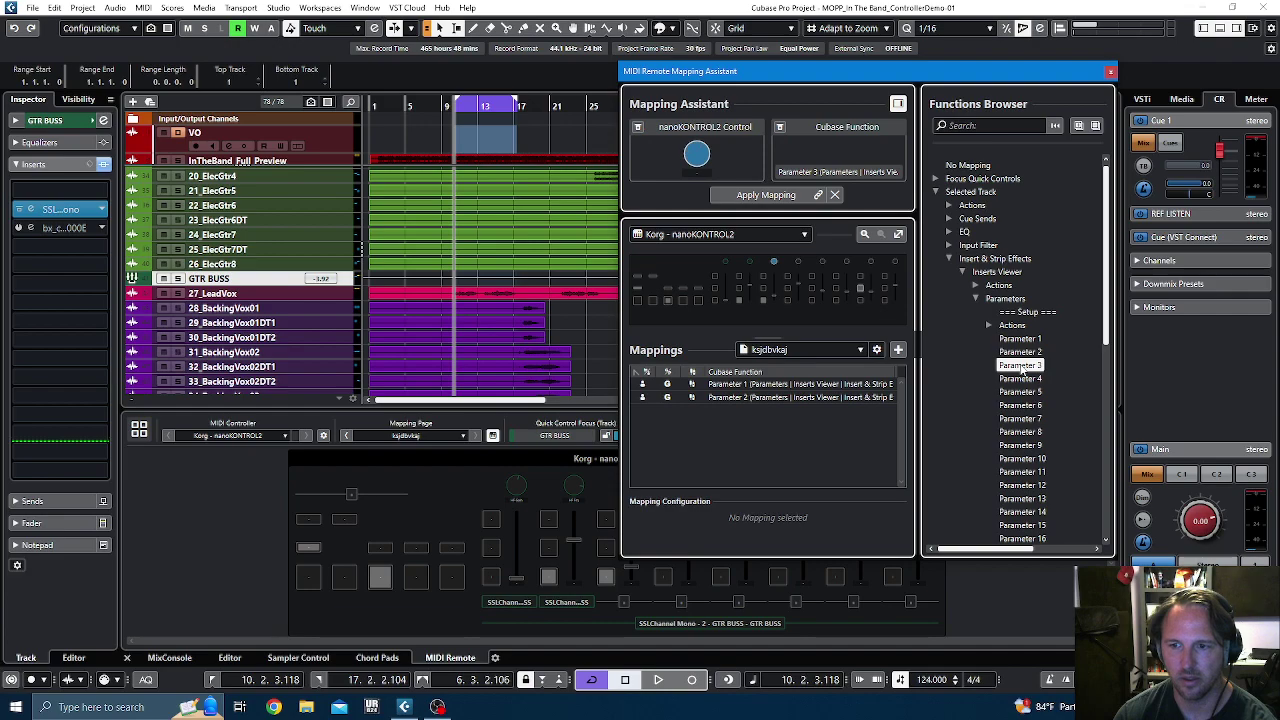
double_click(1020, 366)
Step: Try mapping Parameter 4 to the fifth knob and Parameter 5 to the sixth knob
left_click(1021, 380)
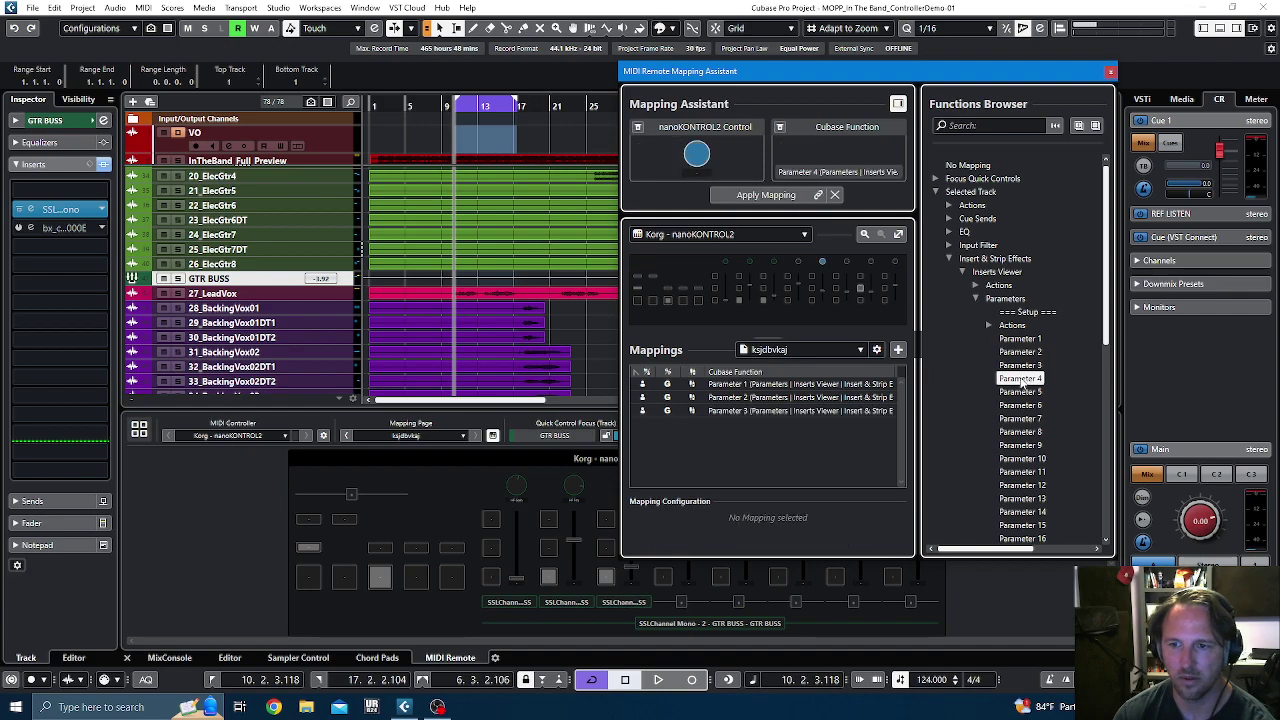
double_click(1021, 380)
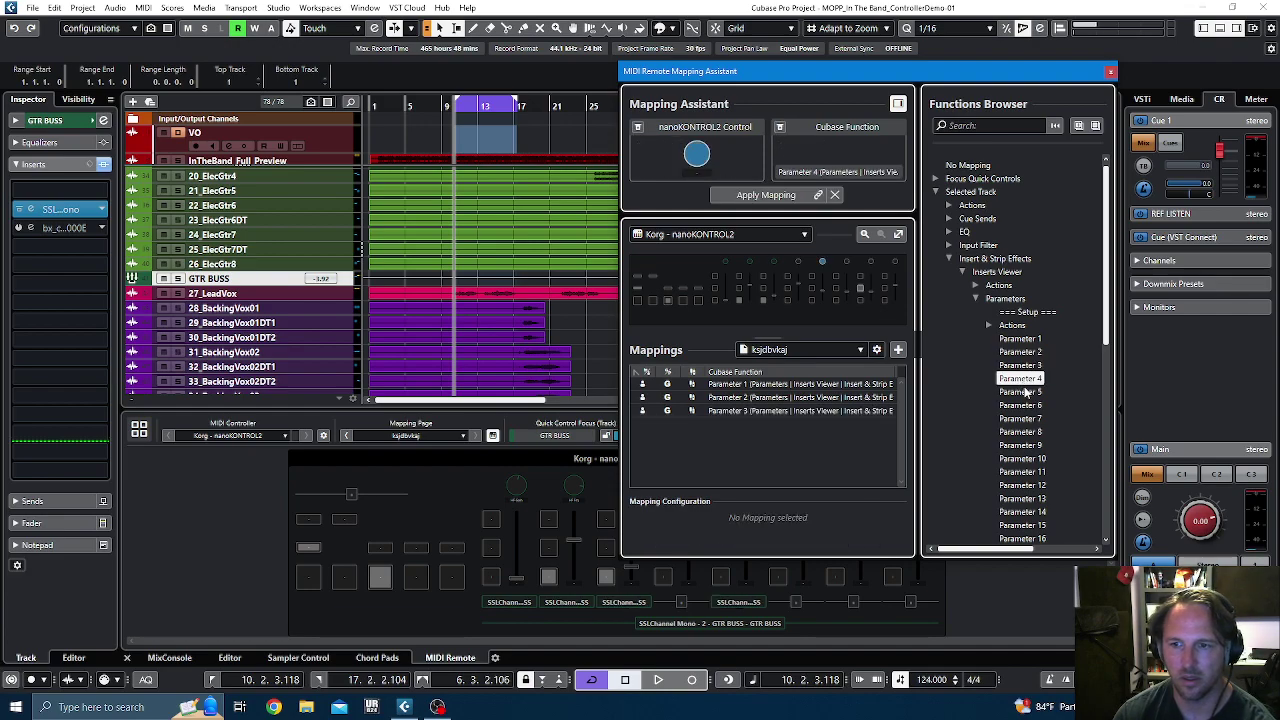
left_click(1021, 393)
double_click(1027, 394)
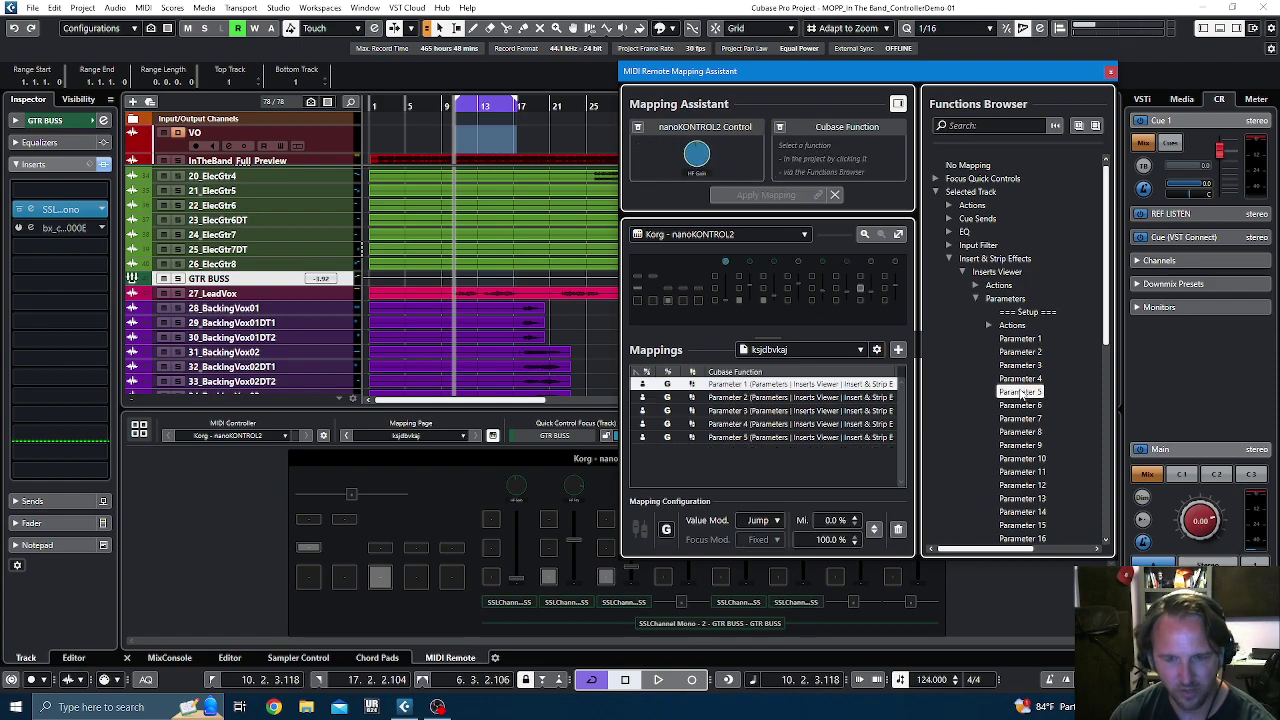
Step: Uncover the controller surface and map Parameters 4 through 8 in order to the fourth through eighth knobs
left_click_drag(779, 71, 1081, 118)
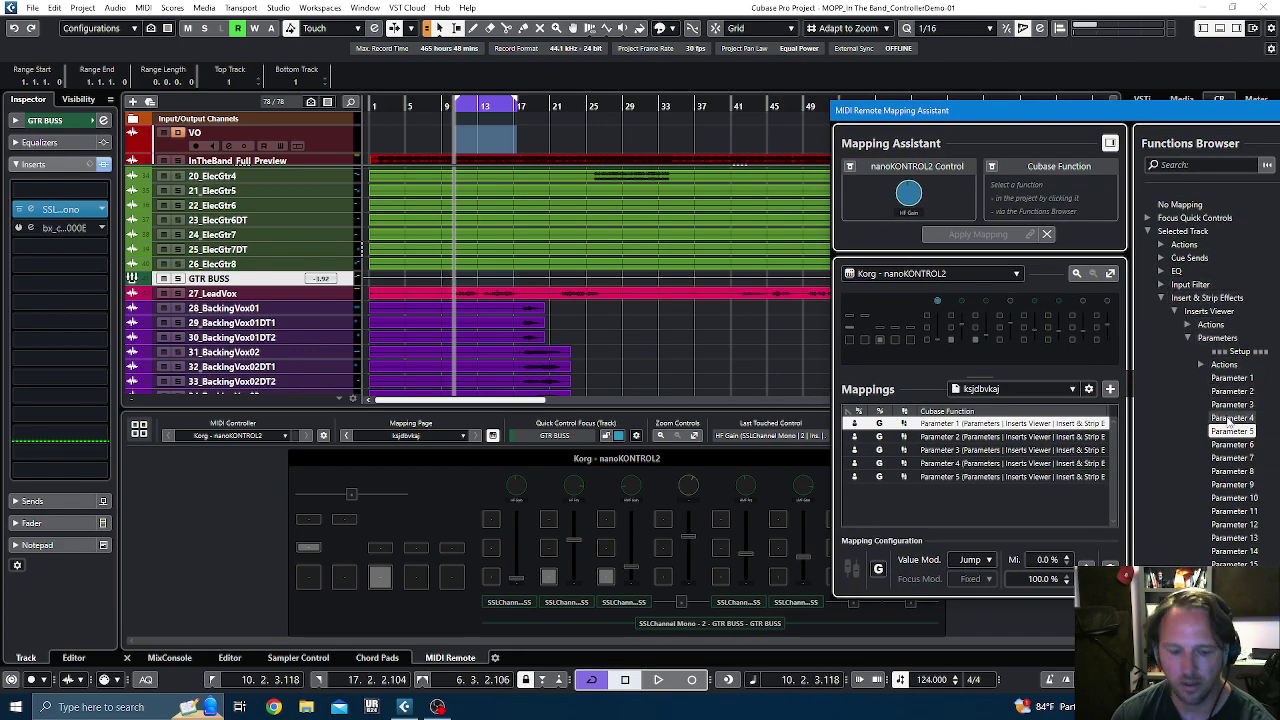
left_click(1230, 418)
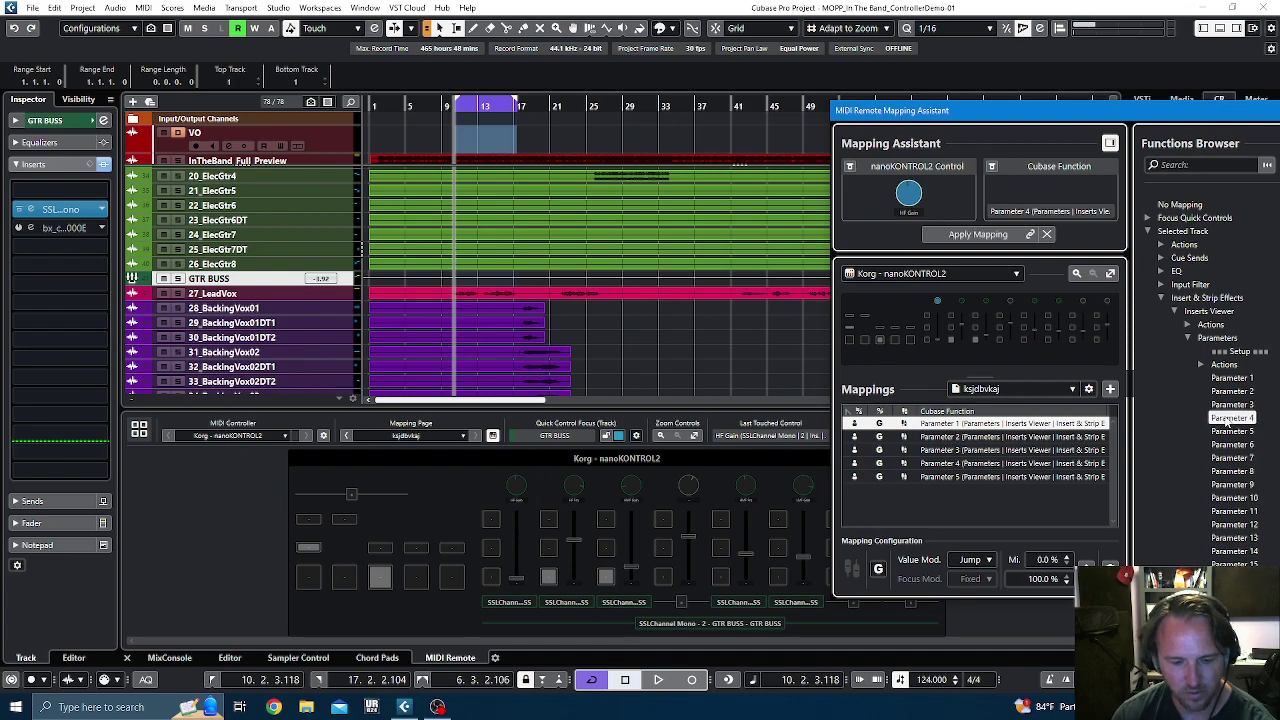
double_click(1228, 419)
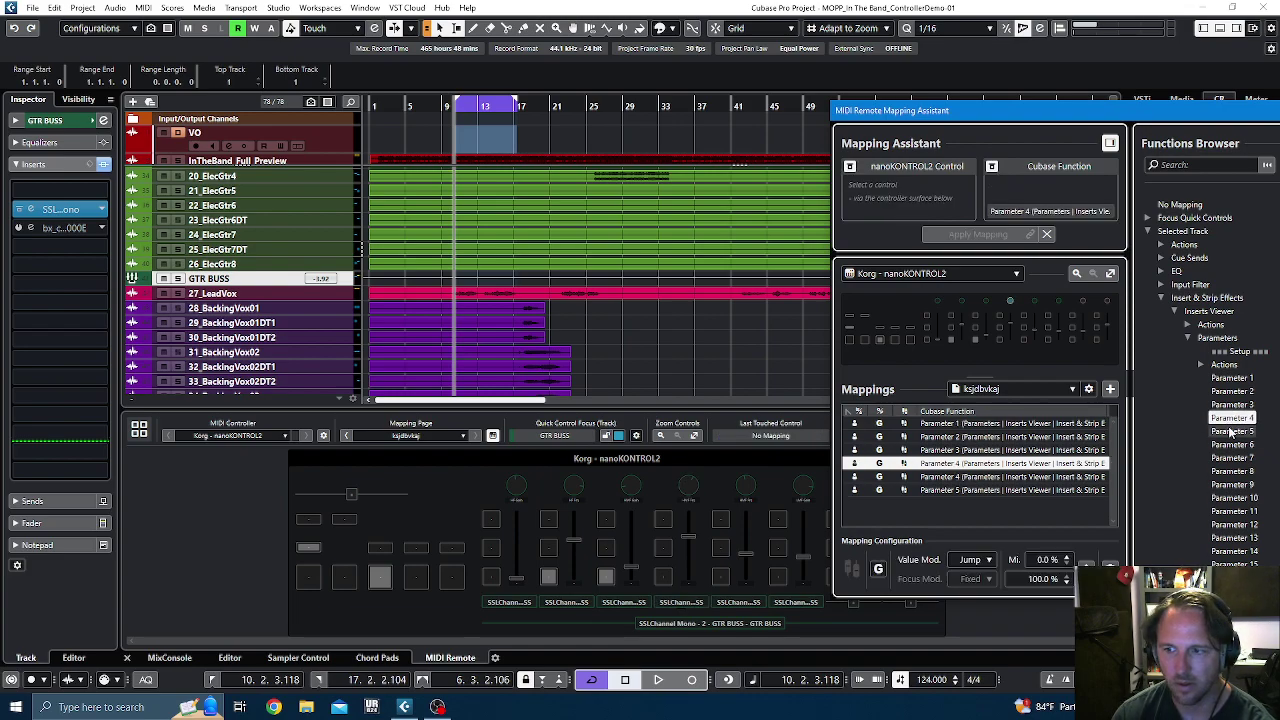
left_click(1231, 431)
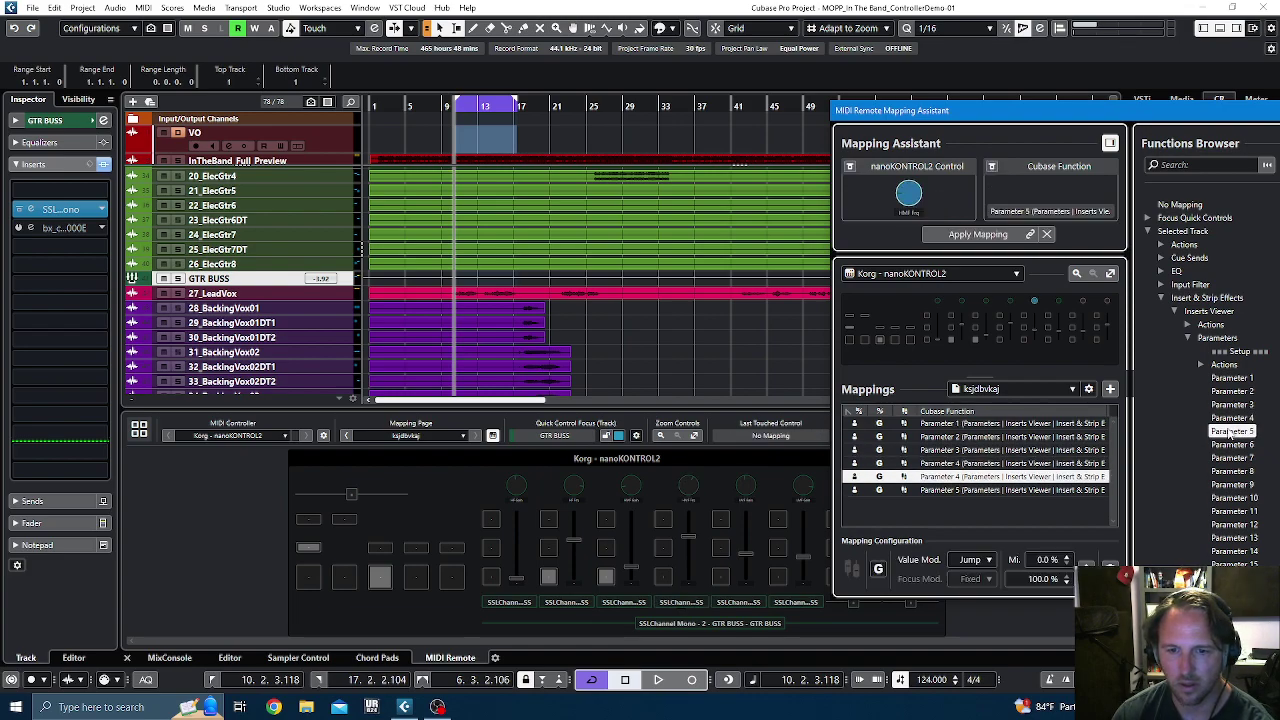
left_click(1233, 444)
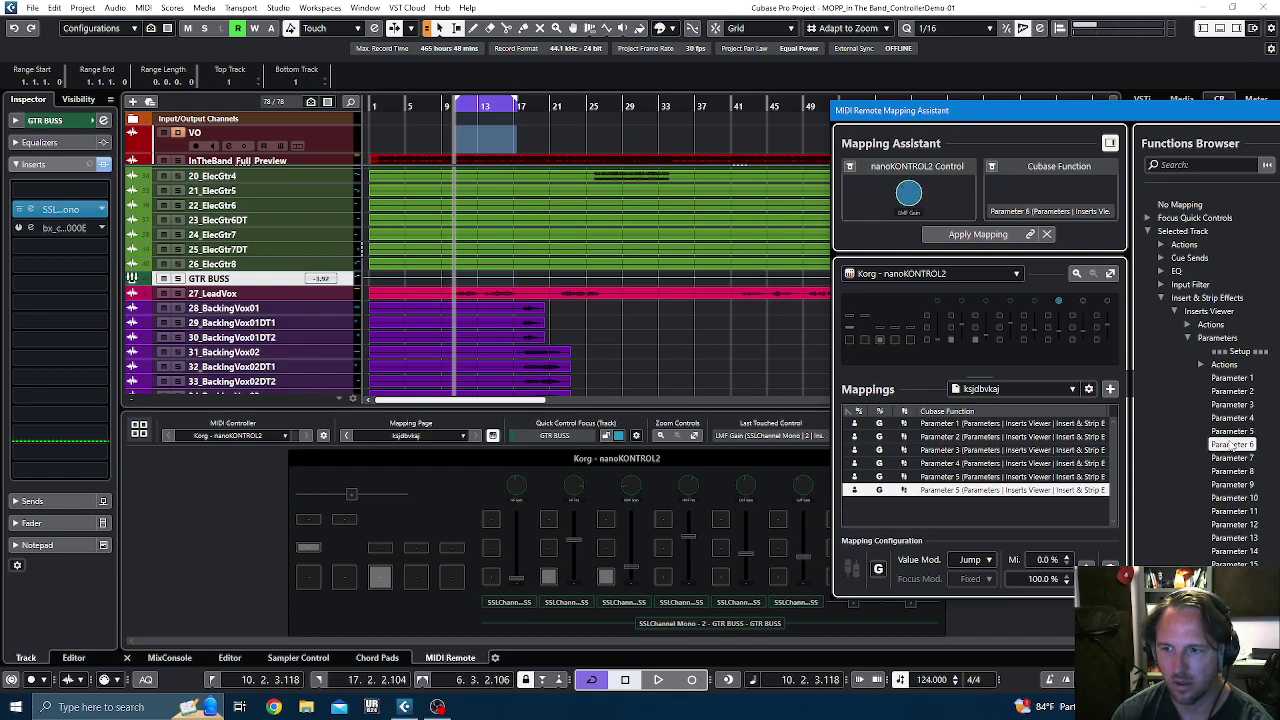
left_click(1235, 457)
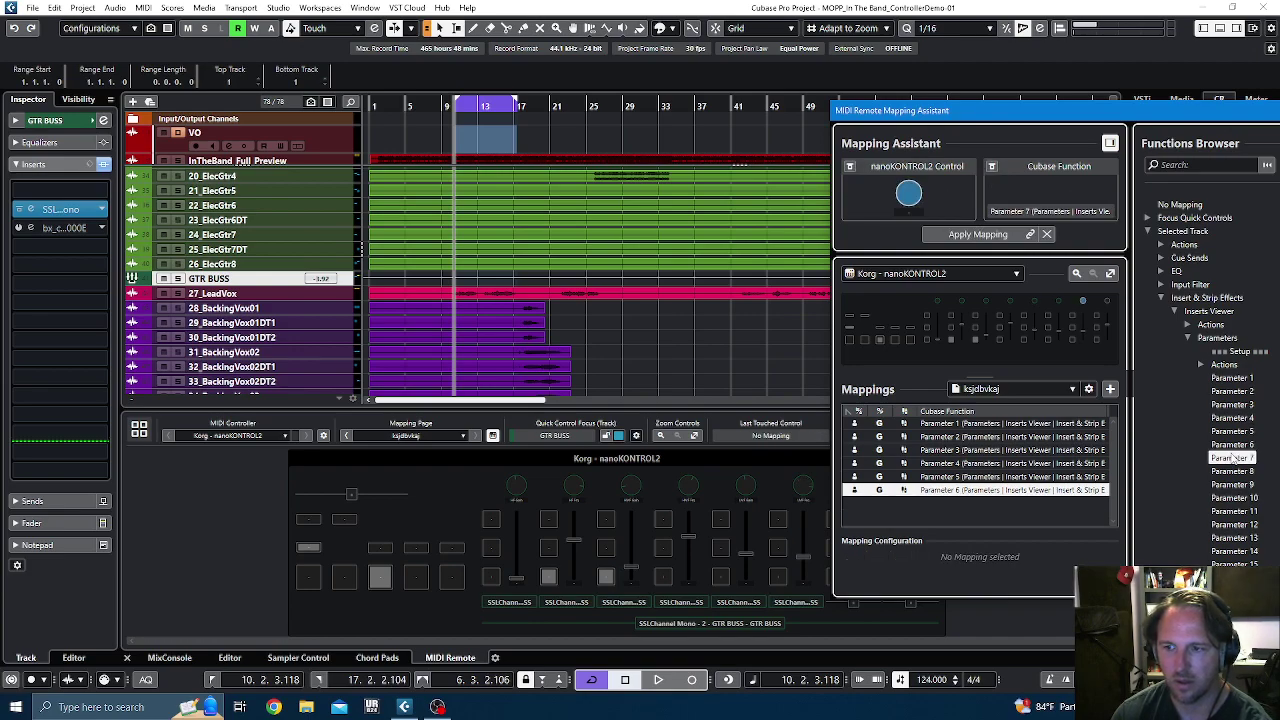
left_click(1233, 471)
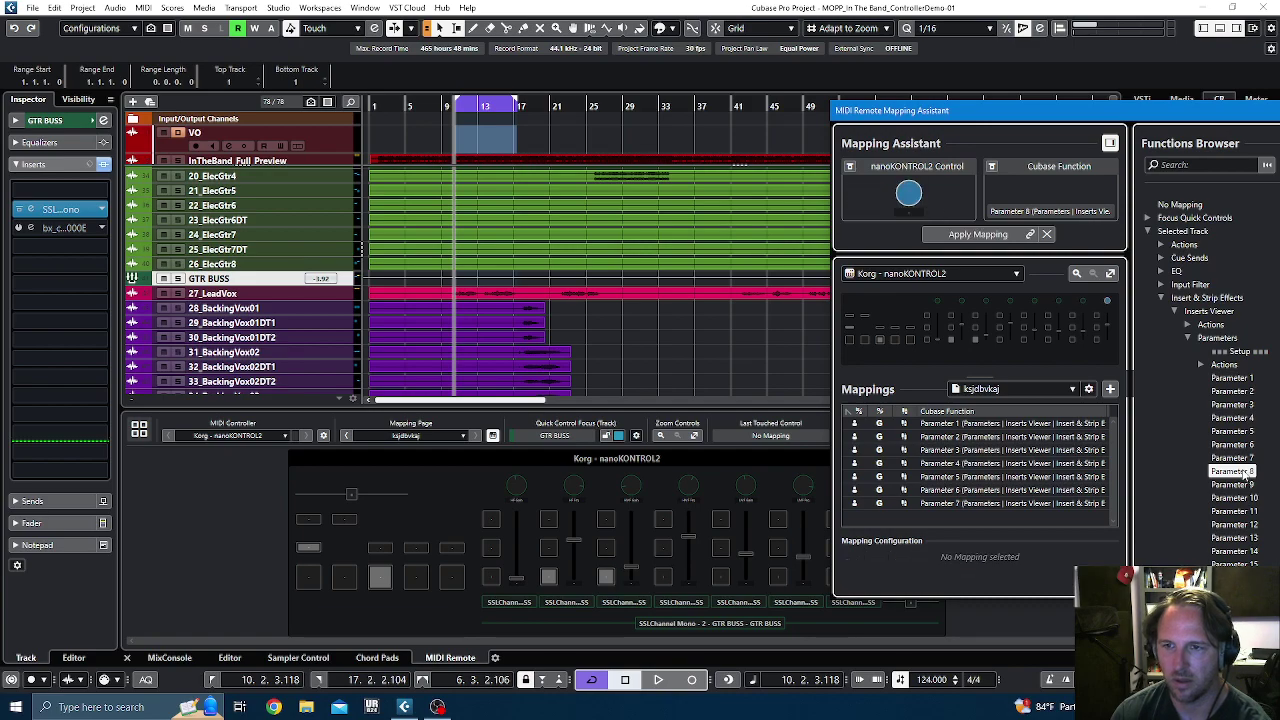
Step: Map Parameters 9 through 13 in order to the lowest-row buttons of the first five channel strips, and move the Mapping Assistant back into full view
left_click(1234, 485)
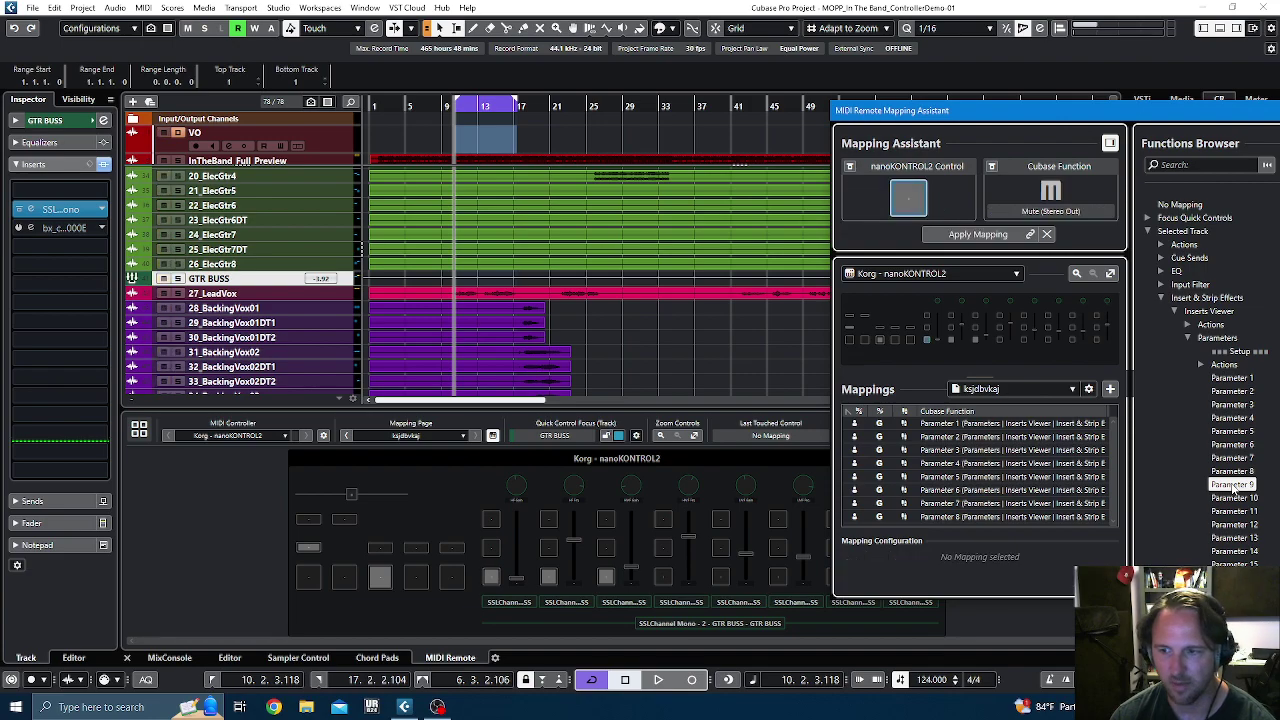
double_click(1234, 485)
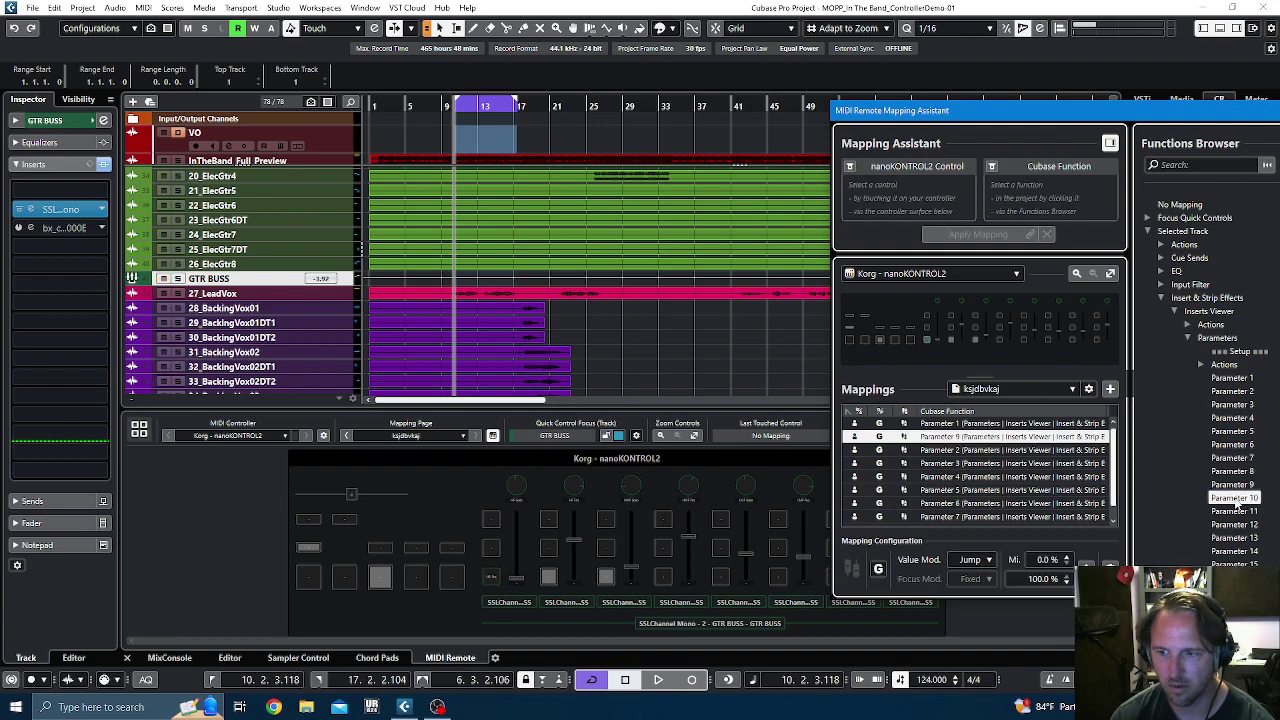
left_click(1236, 511)
left_click(1234, 497)
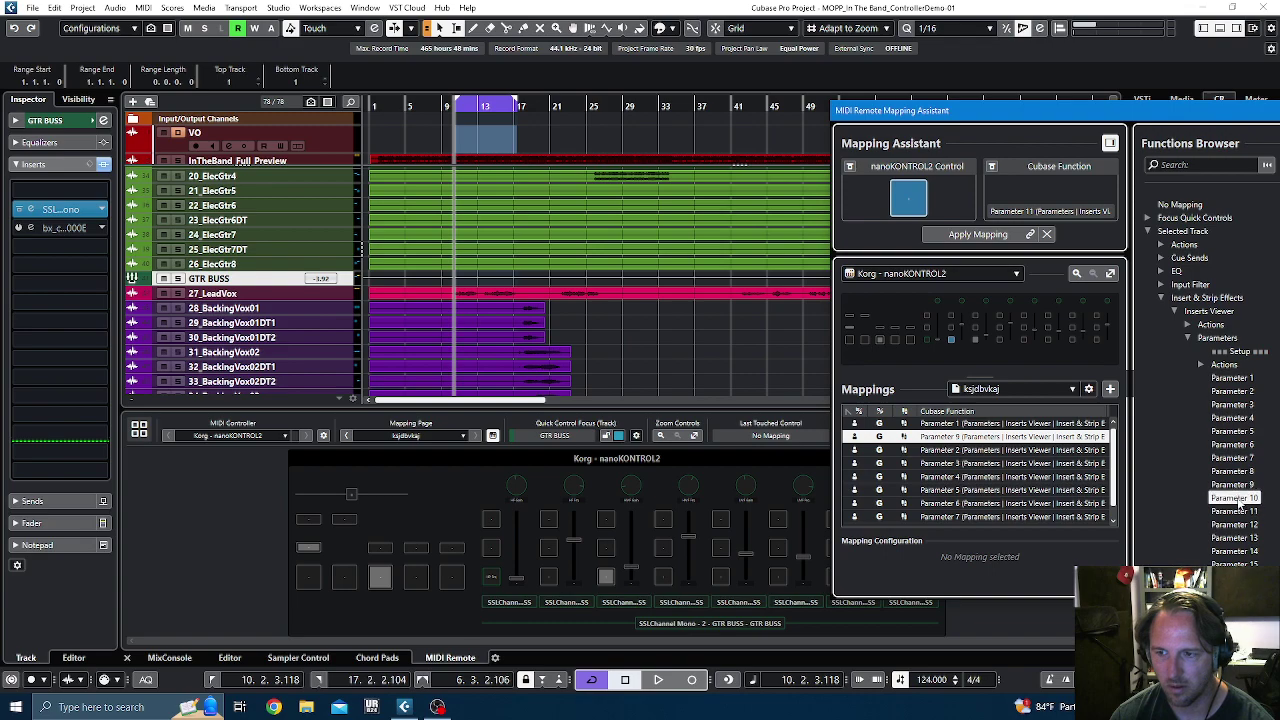
double_click(1234, 497)
left_click(1237, 512)
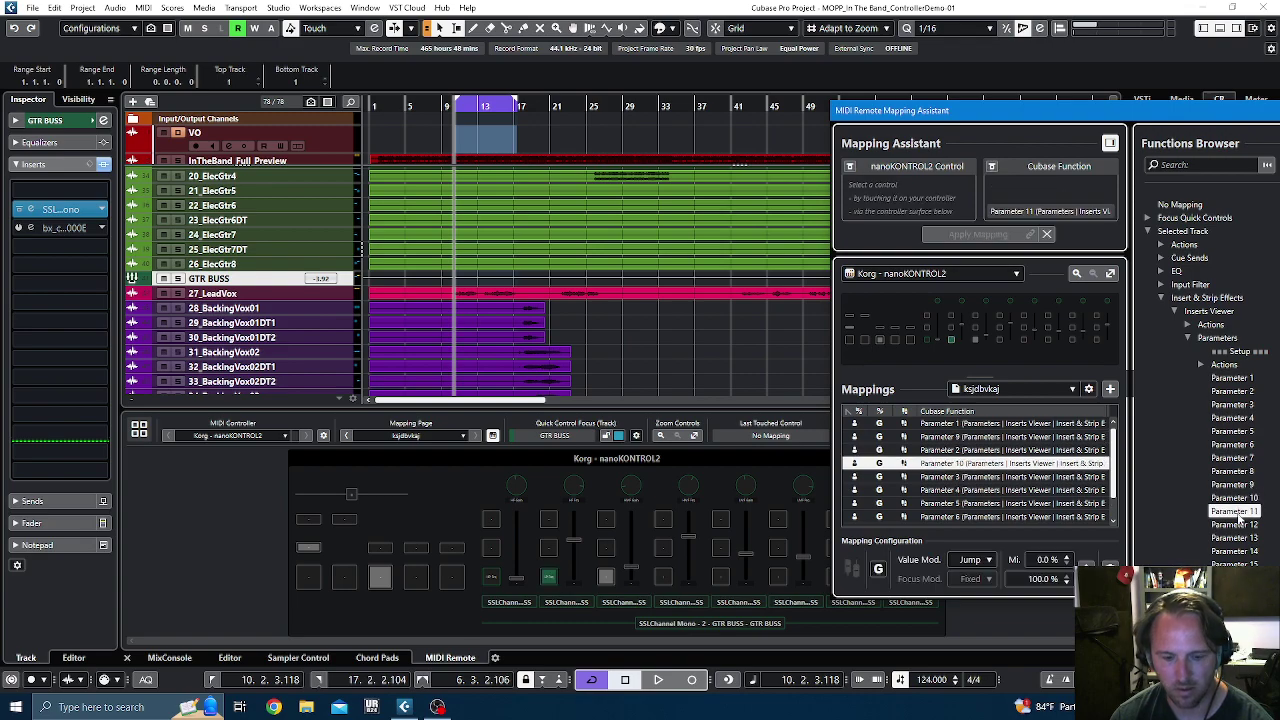
double_click(1237, 512)
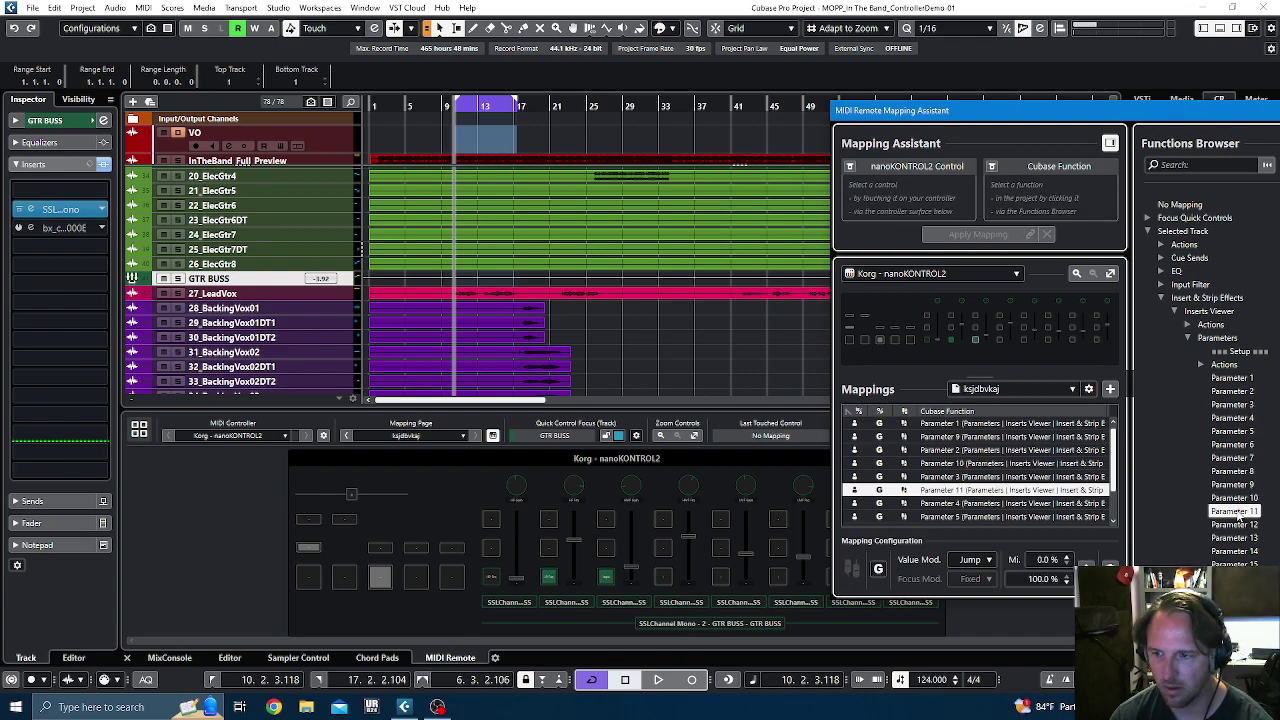
left_click(1236, 524)
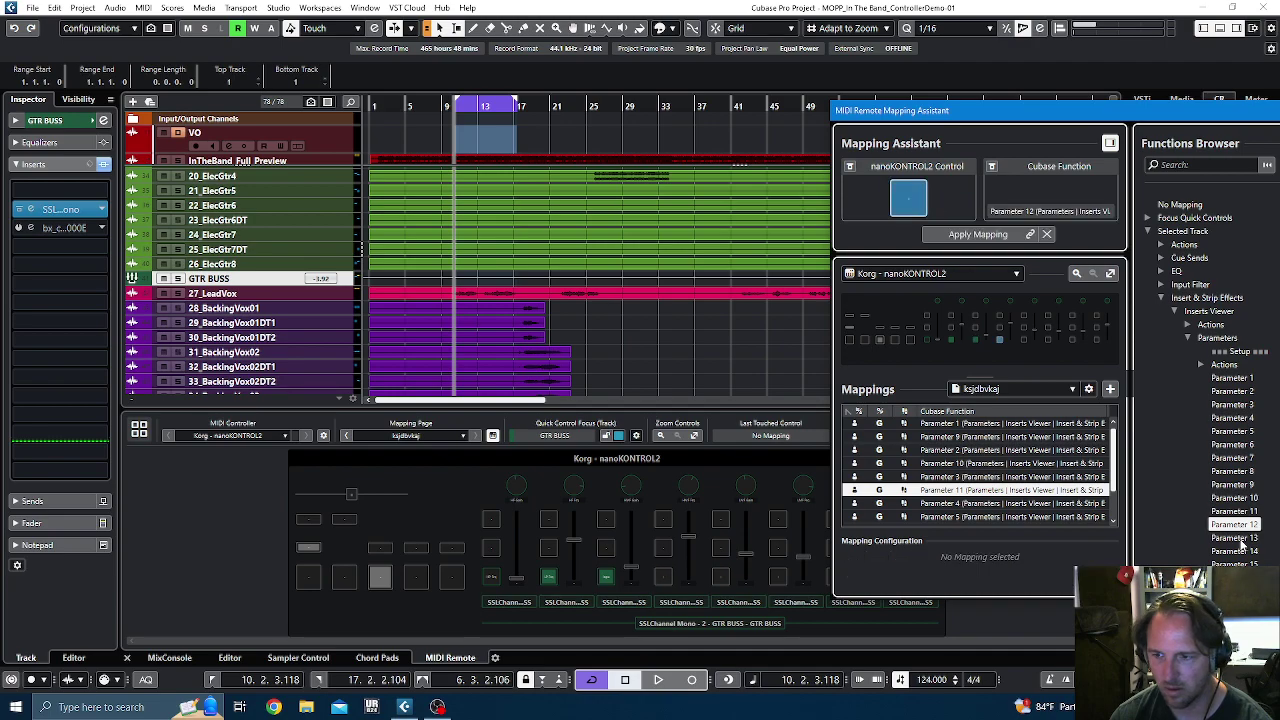
left_click(1240, 538)
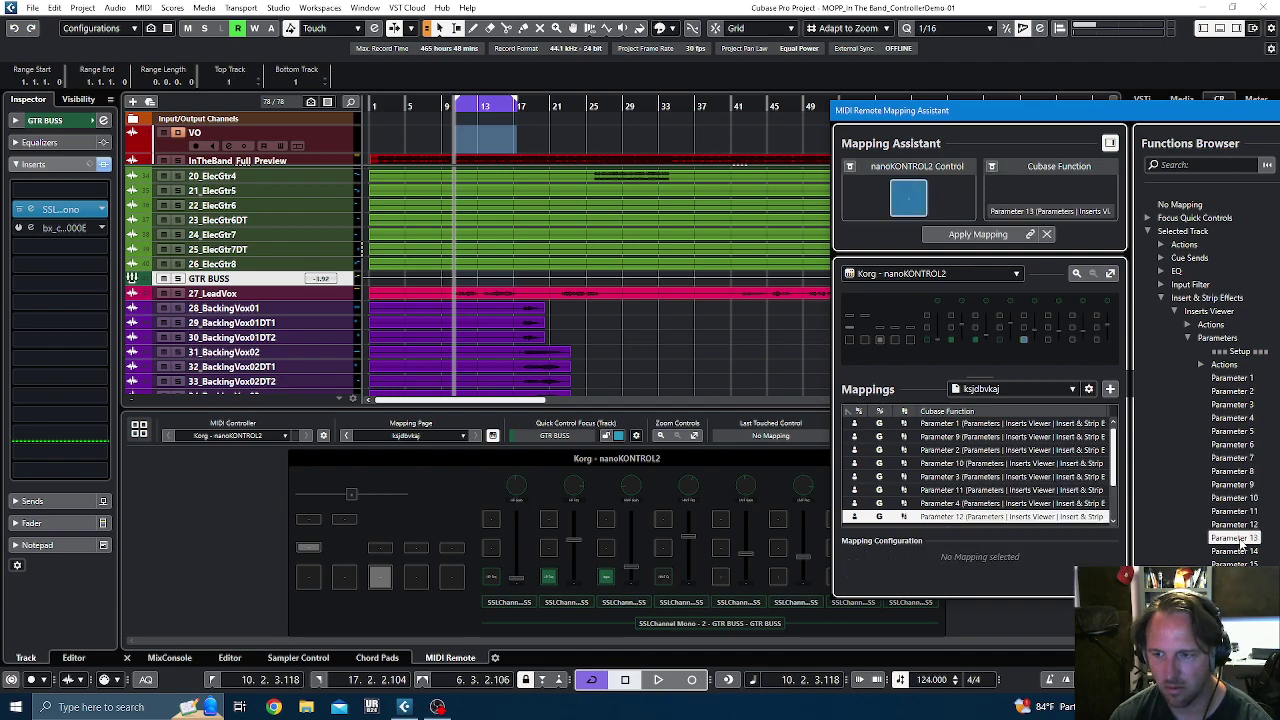
double_click(1240, 538)
left_click_drag(1118, 108, 930, 91)
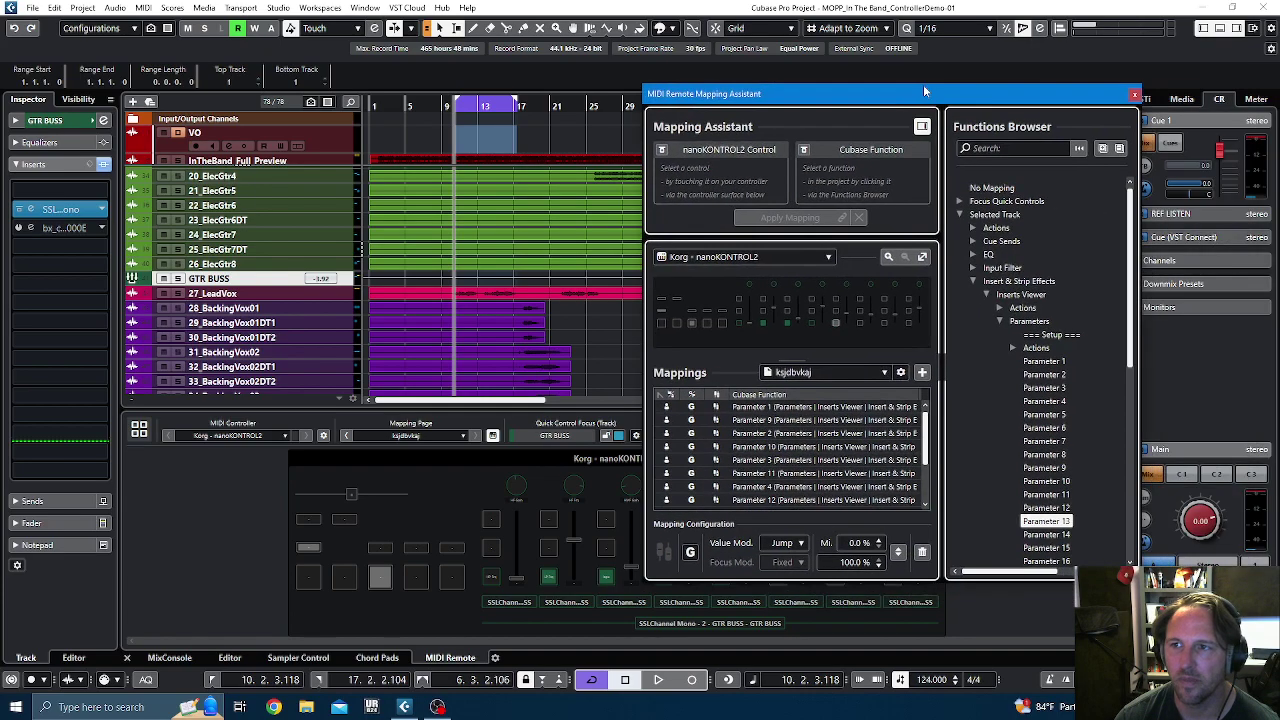
Step: Close the Mapping Assistant and switch the controller to the "24 Parameter mapping" page
left_click(1134, 94)
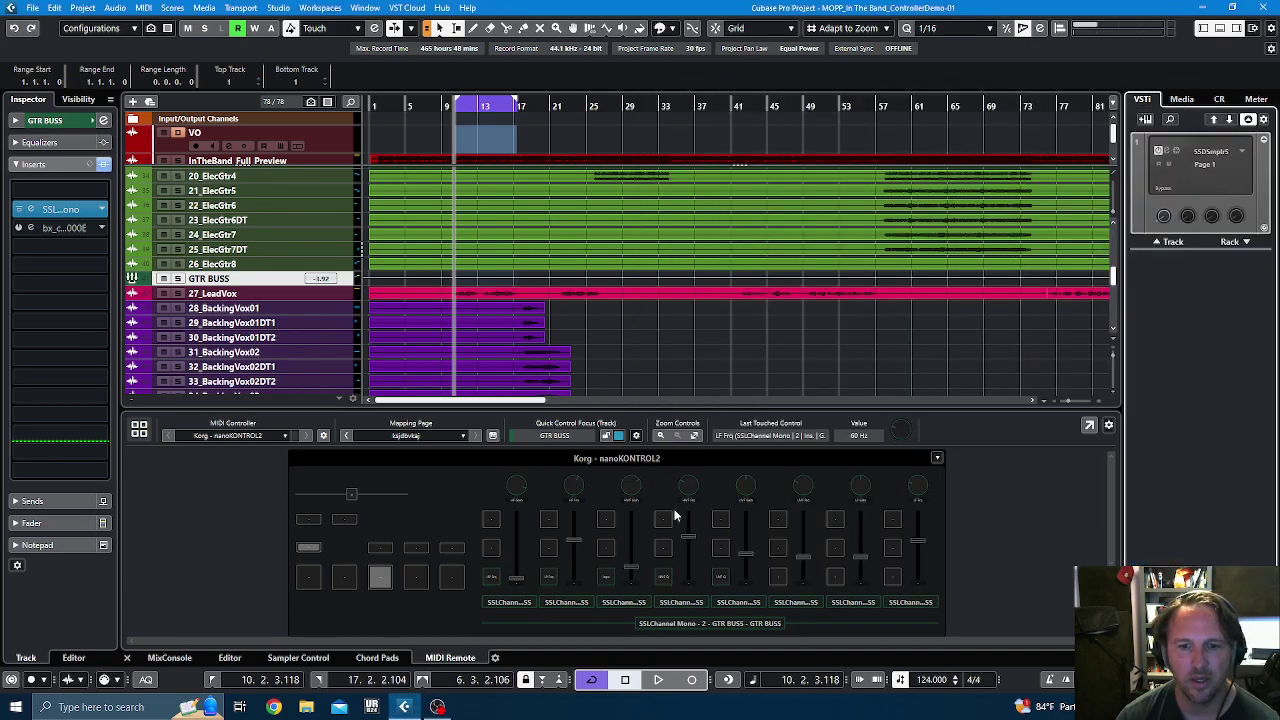
left_click(346, 435)
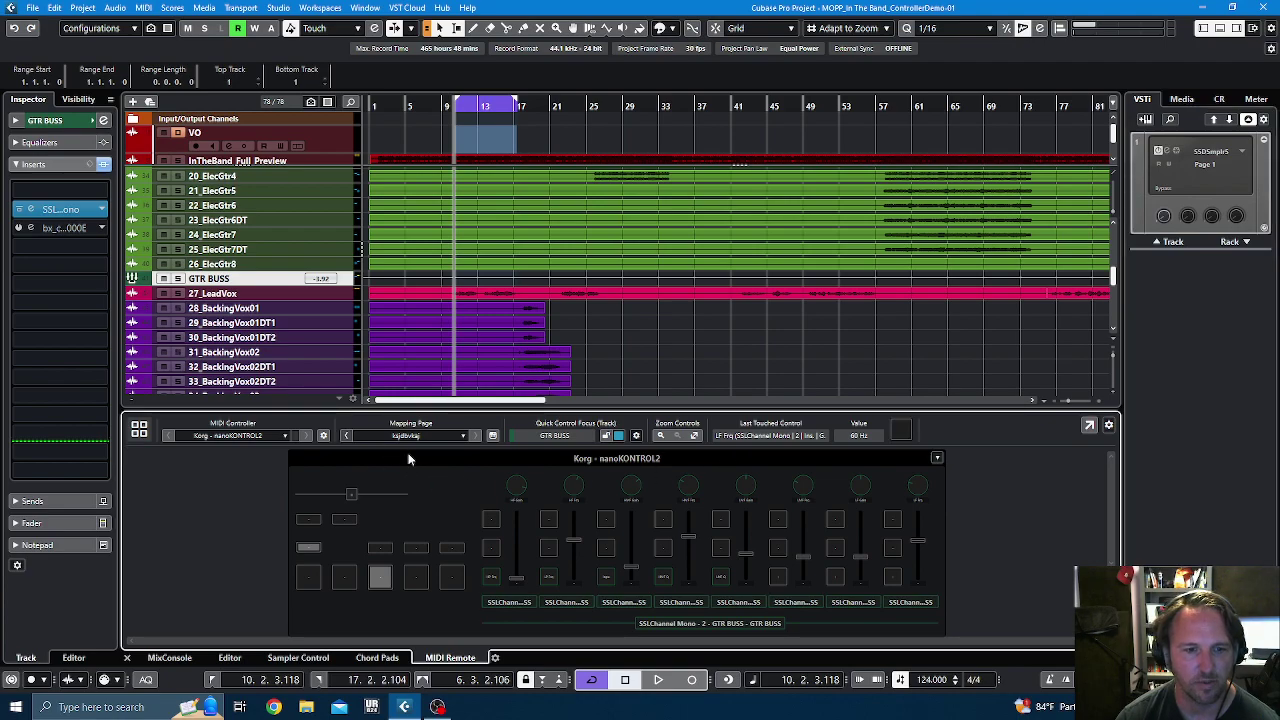
Step: Open GTR BUSS's SSLChannel Mono in the Remote Control Editor and view the parameters assignable to the HF Gain cell
left_click(62, 211)
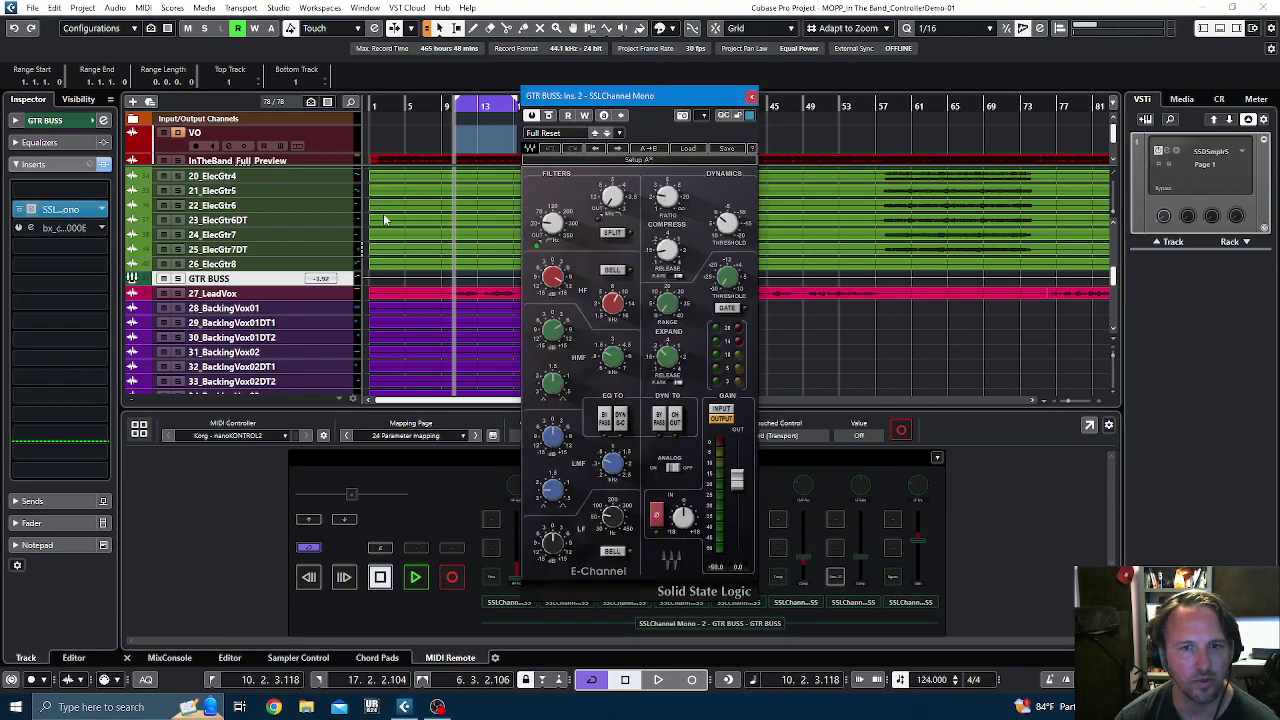
left_click(705, 117)
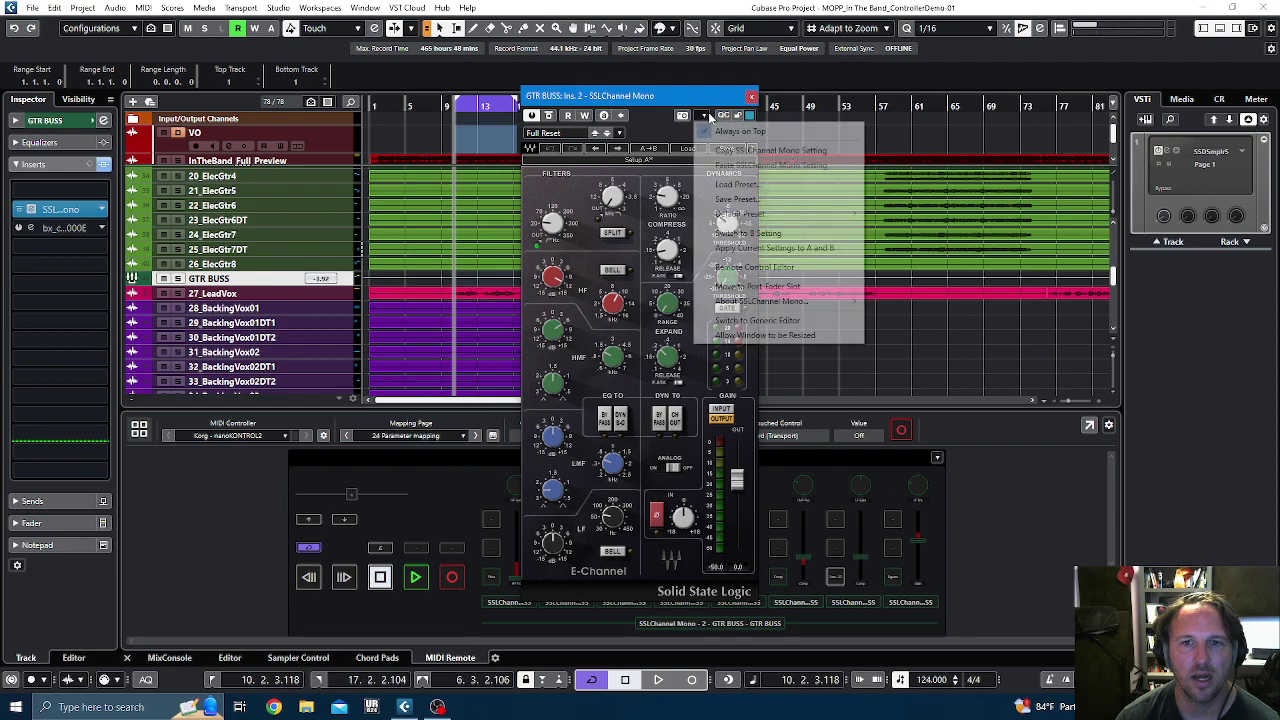
left_click(754, 267)
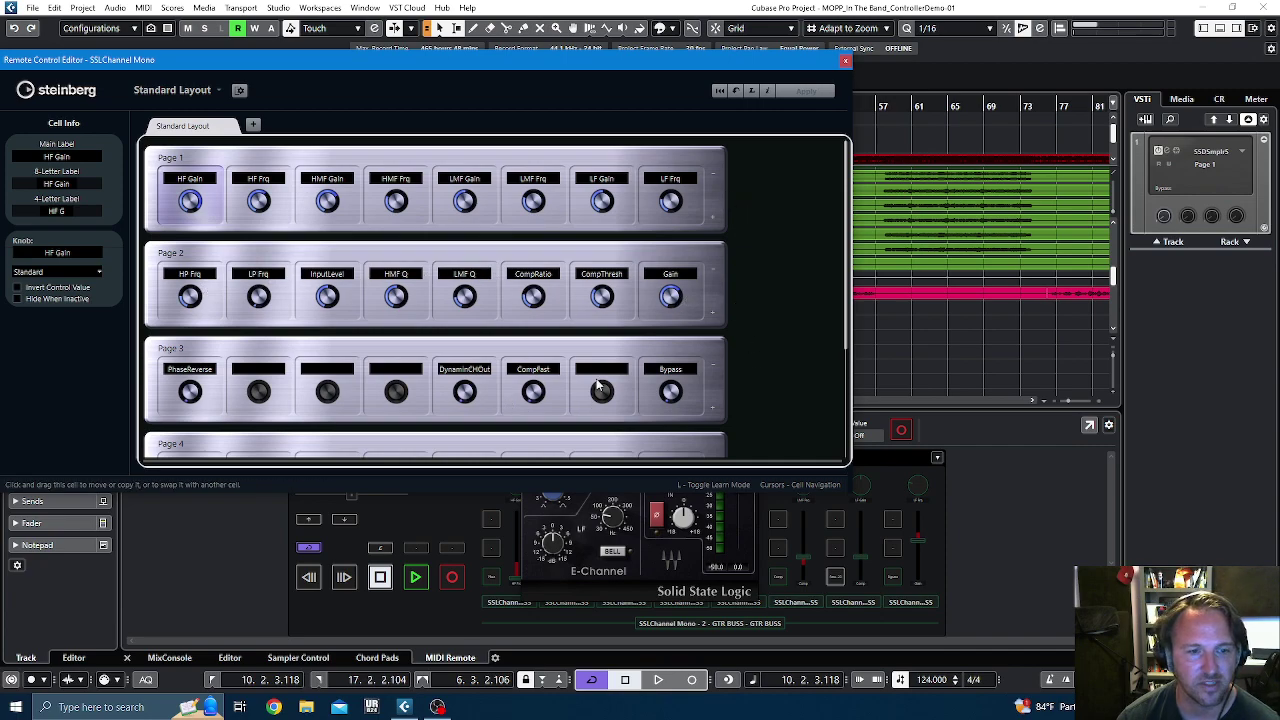
left_click_drag(545, 64, 847, 68)
left_click(388, 256)
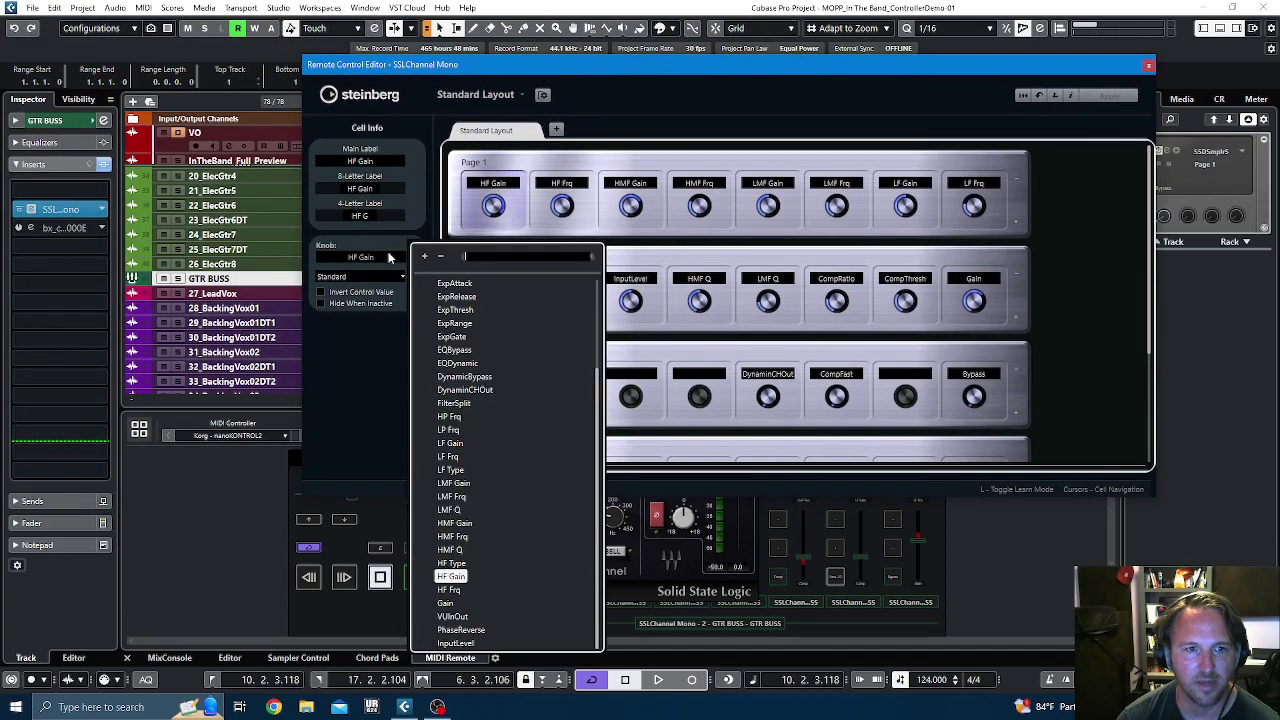
left_click(394, 400)
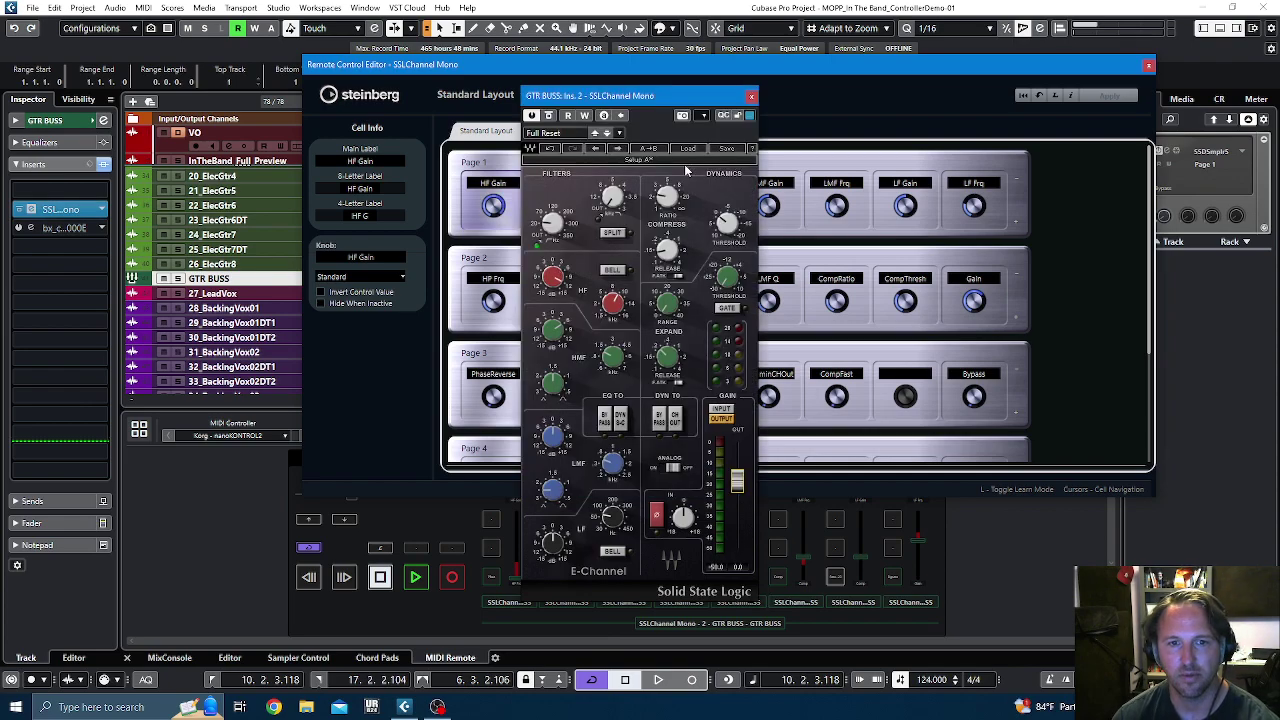
Step: Move SSLChannel Mono clear of the layout cells, nudge its input gain, toggle phase reverse and close the plug-in
left_click_drag(665, 98, 881, 99)
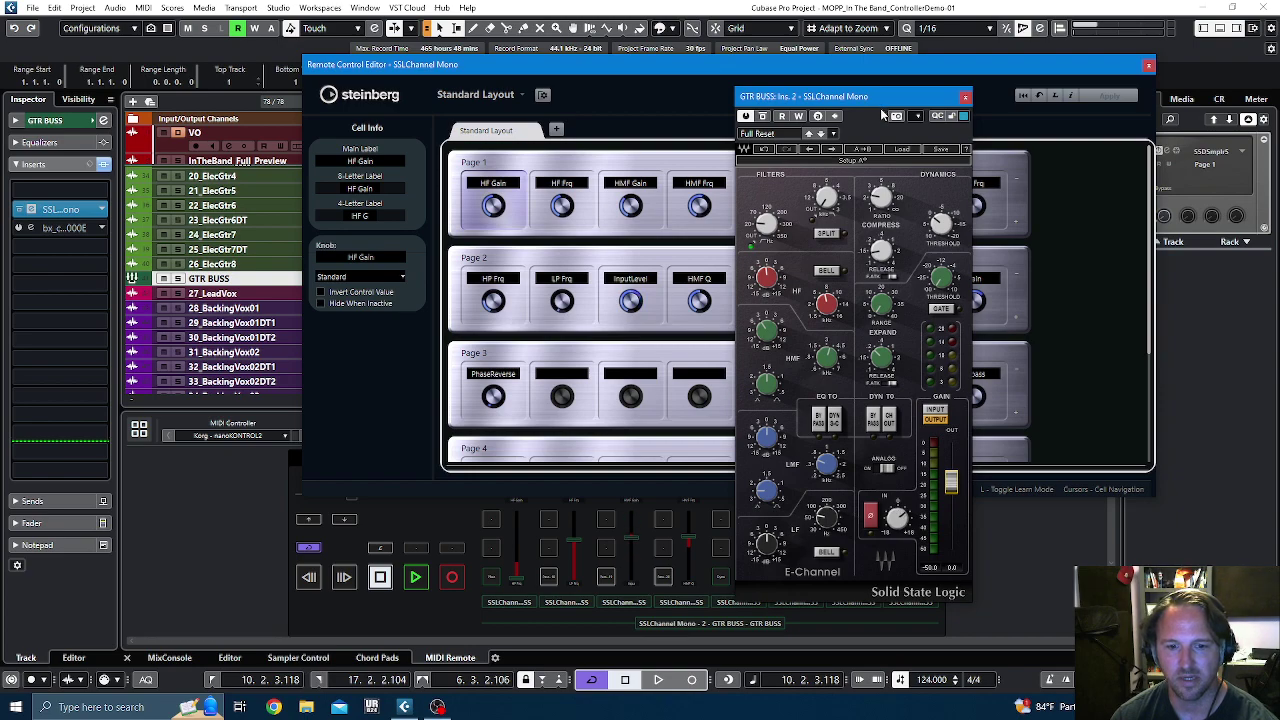
mouse_move(897, 517)
left_mouse_down()
mouse_move(918, 535)
mouse_move(902, 527)
left_mouse_up()
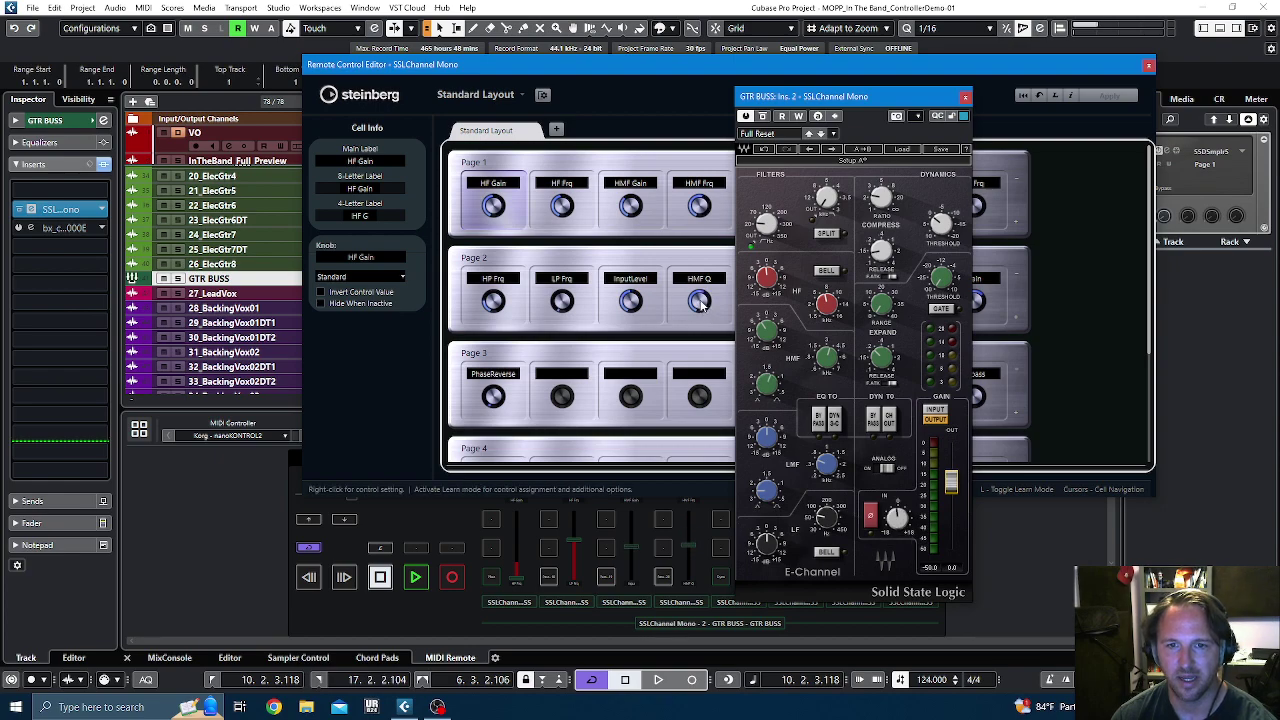
left_click_drag(855, 96, 968, 99)
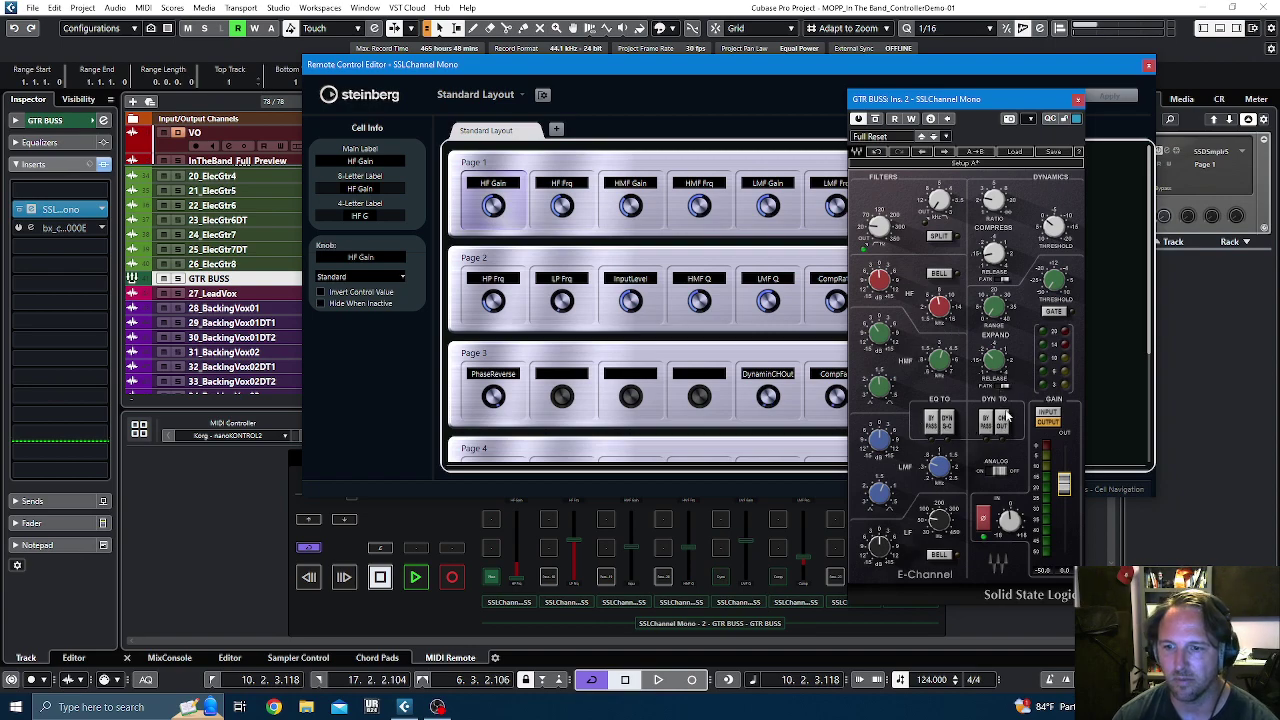
left_click(985, 515)
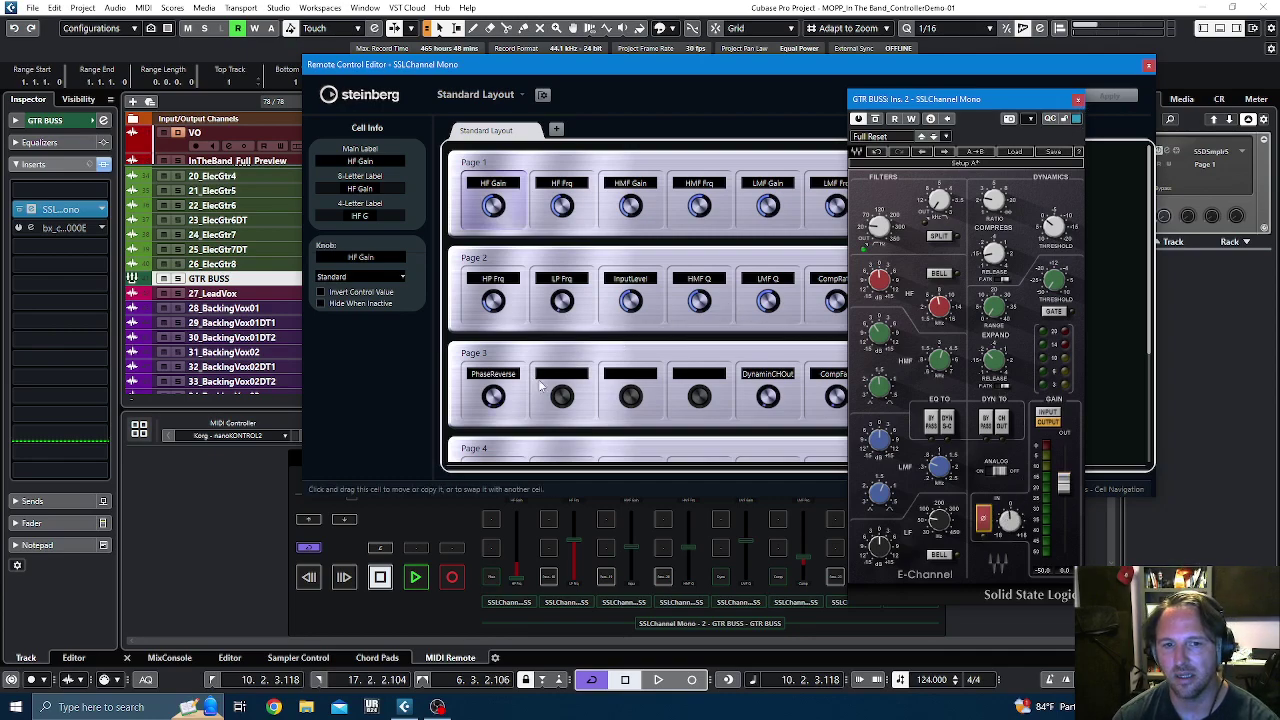
left_click(1080, 101)
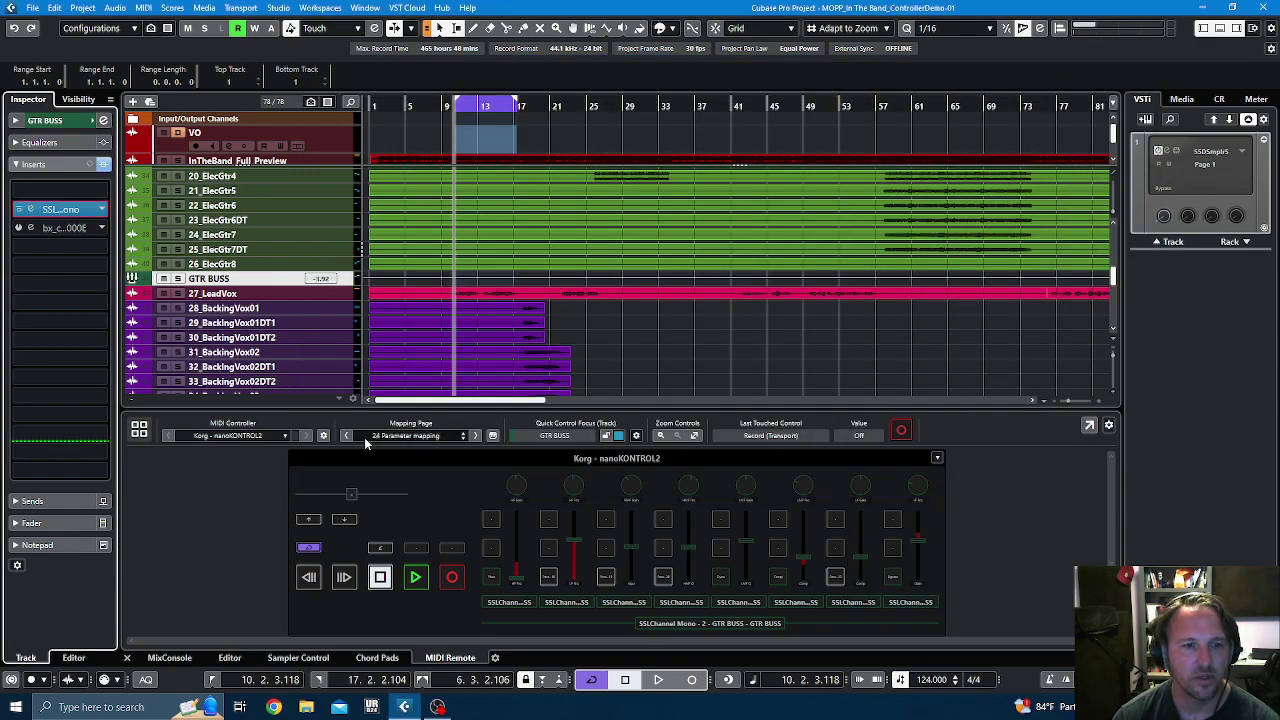
Step: Select 28_BackingVox01, open its Compressor, view its Remote Control Editor layout and close the editor
left_click(331, 307)
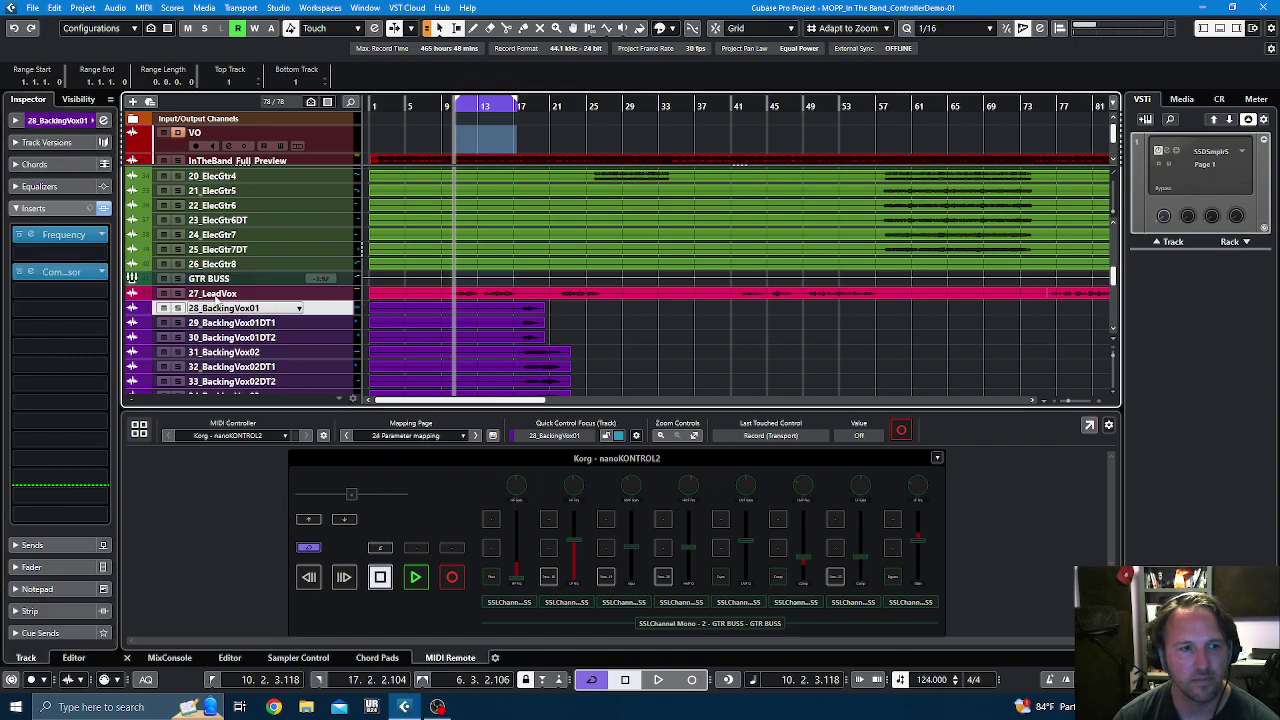
left_click(65, 273)
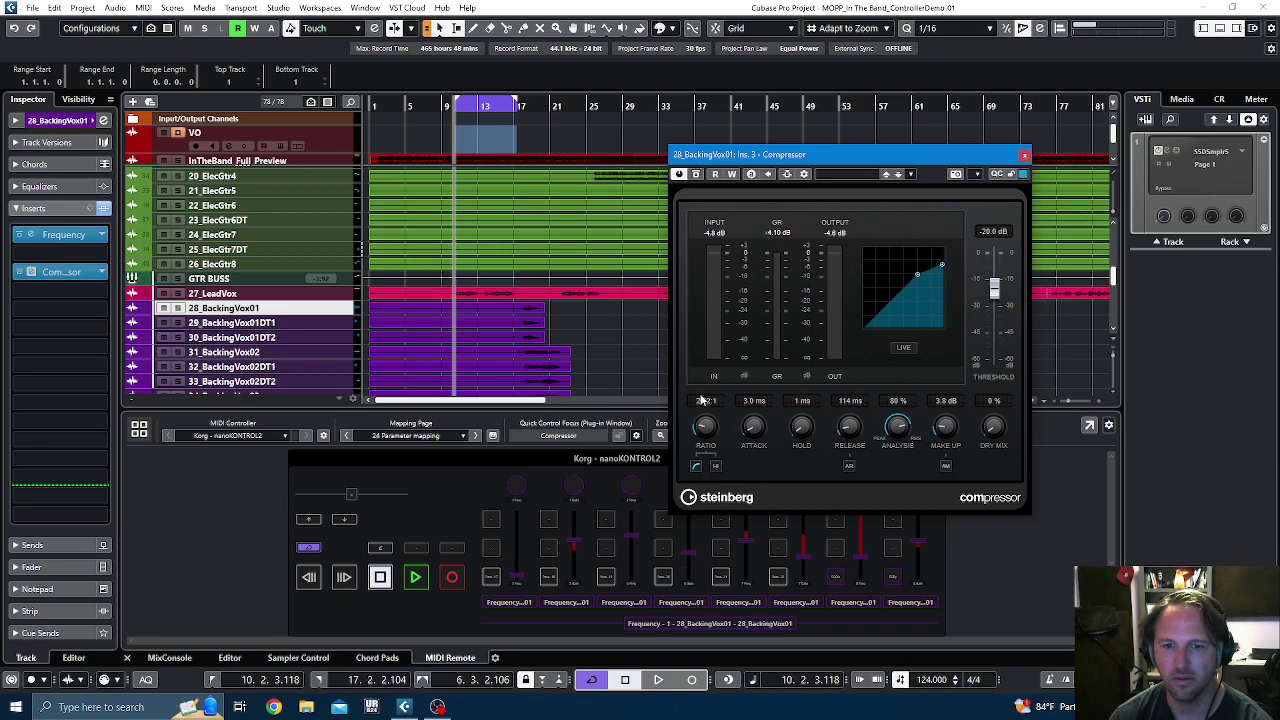
left_click(975, 175)
left_click(988, 344)
left_click_drag(531, 70, 960, 479)
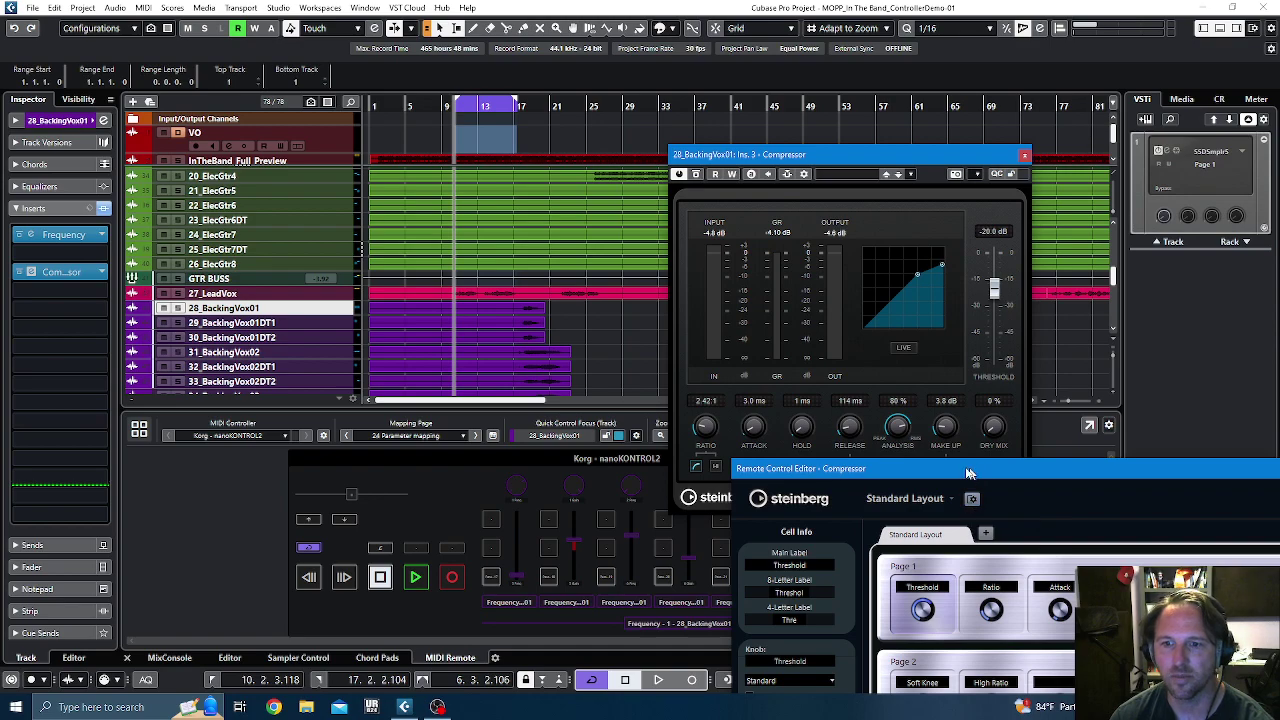
double_click(974, 474)
left_click(1020, 203)
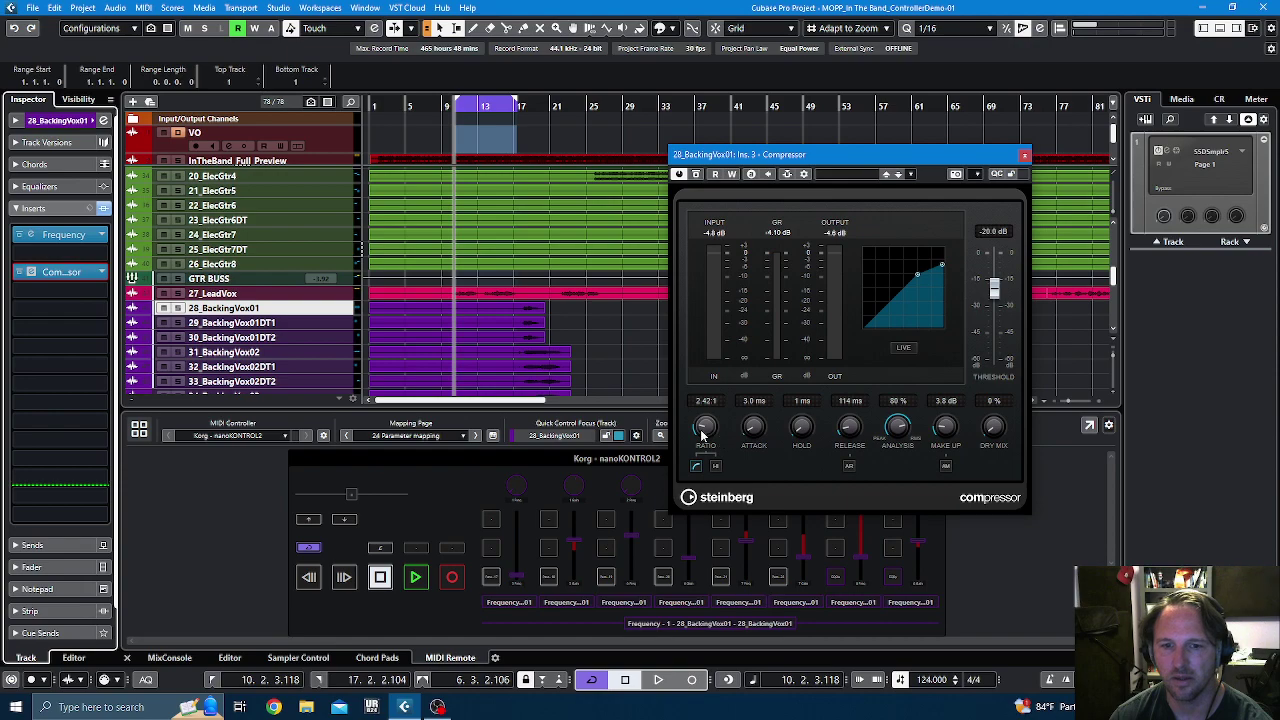
Step: Check the quick control and MIDI Remote options for the Compressor's Threshold, then close the plug-in
right_click(997, 292)
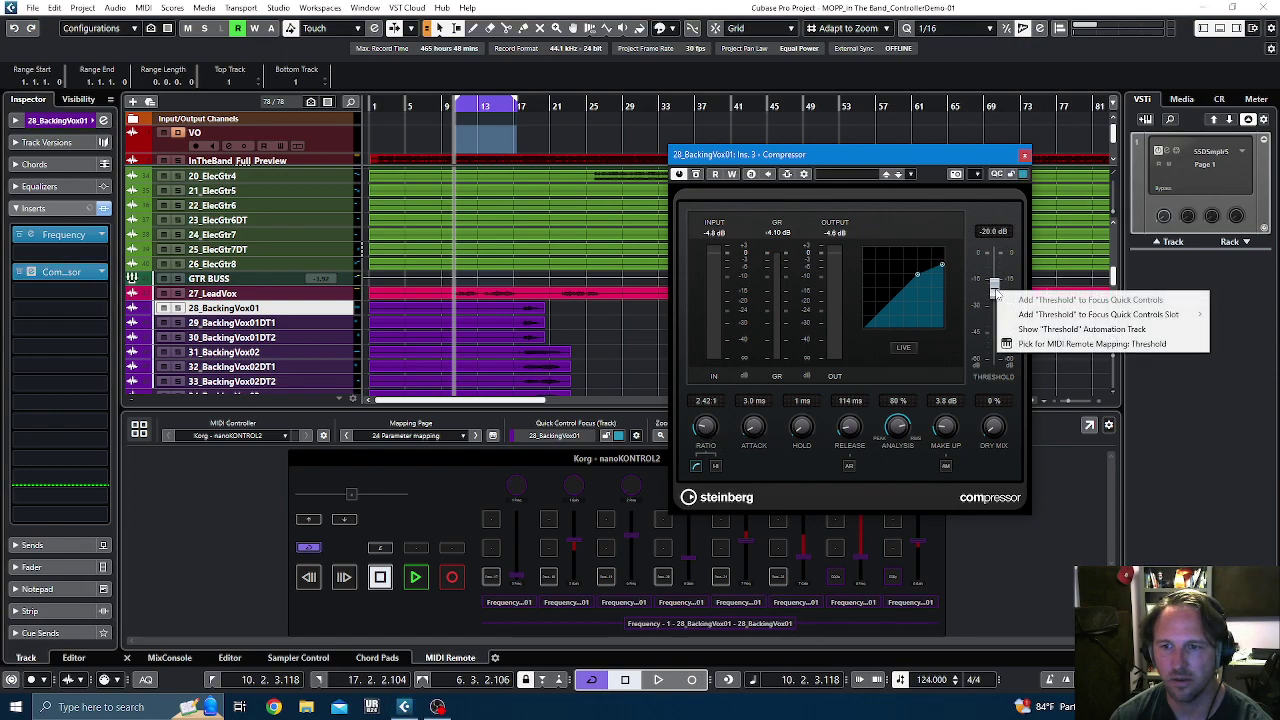
left_click(994, 285)
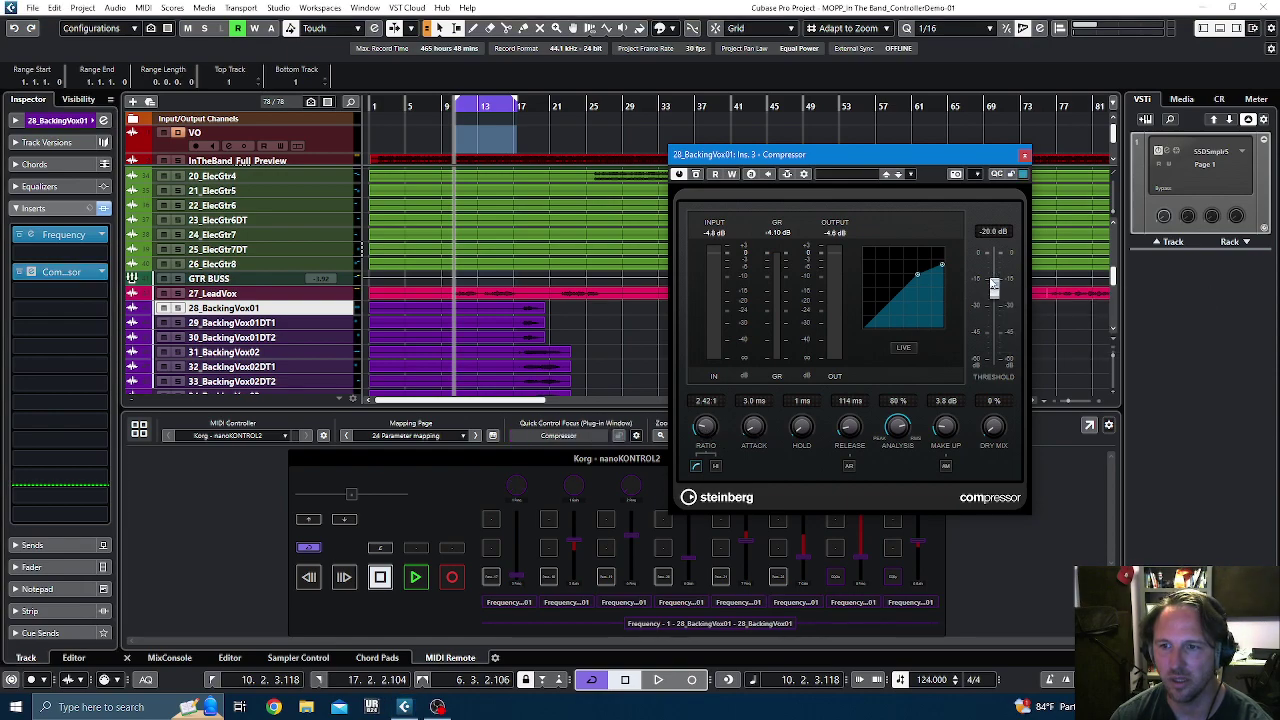
left_click(1024, 155)
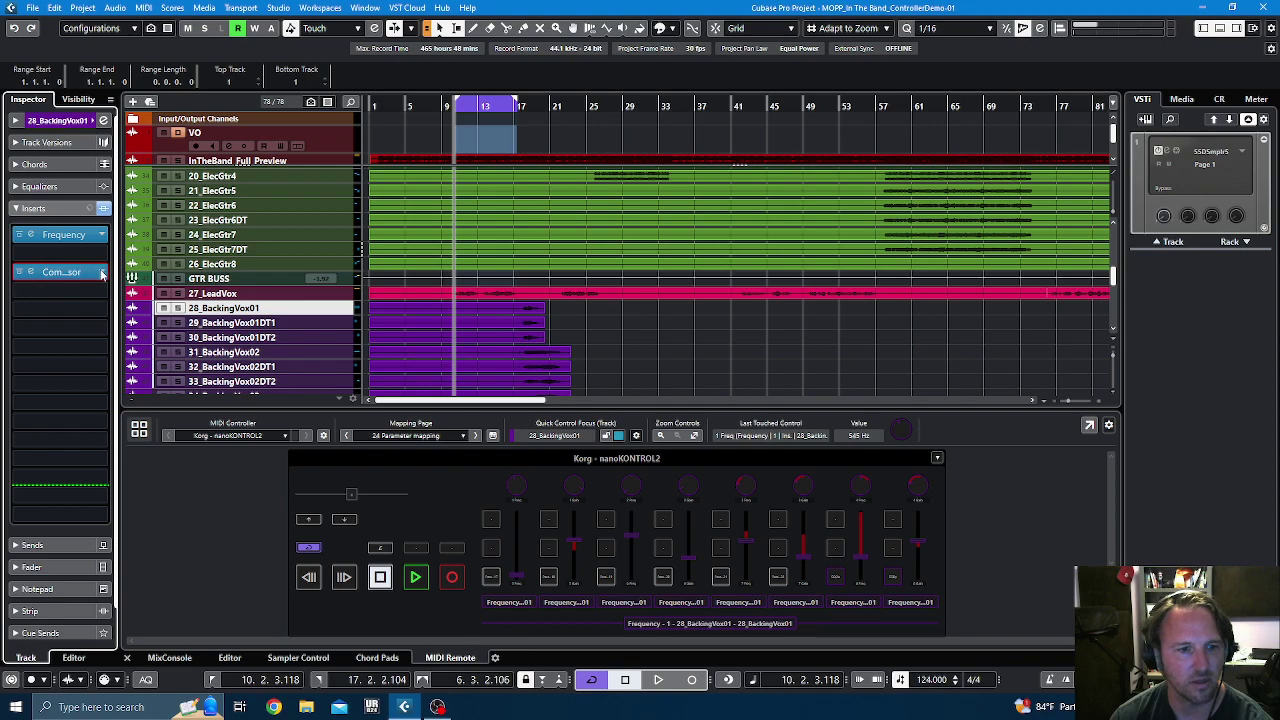
Step: Replace the Compressor on 28_BackingVox01 with API-2500 Stereo and close its plug-in window
left_click(101, 273)
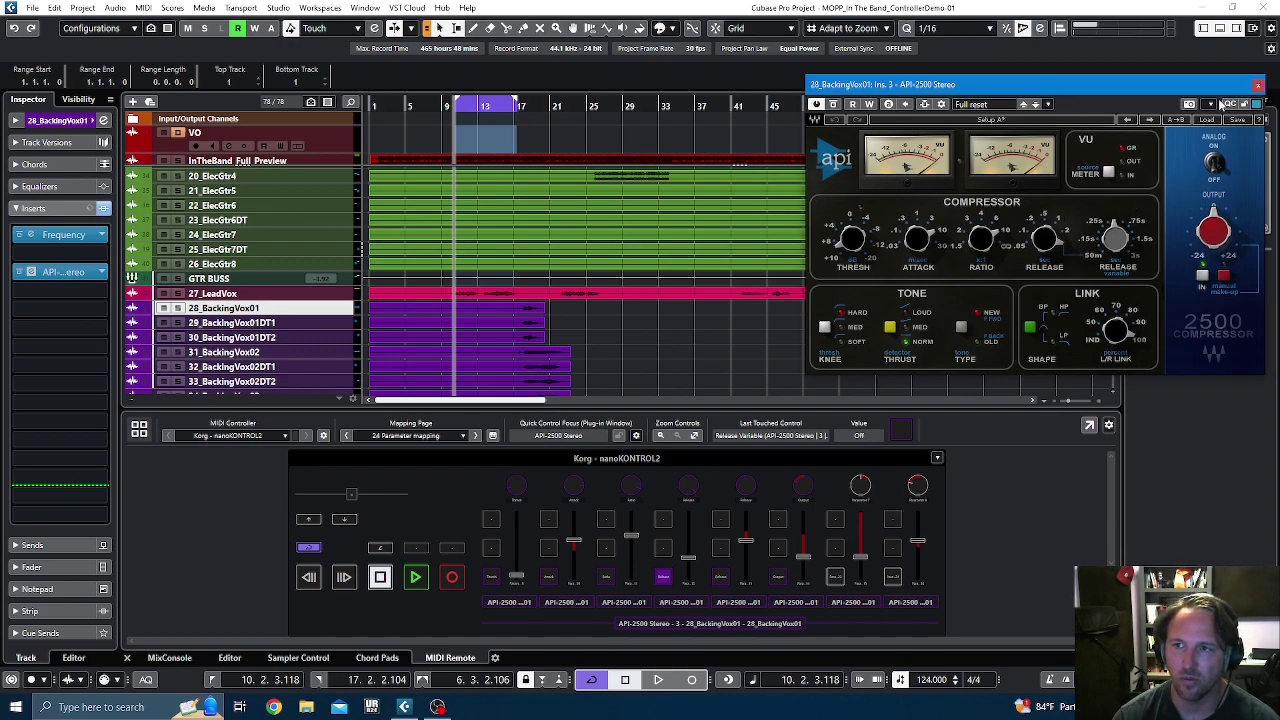
left_click(1258, 84)
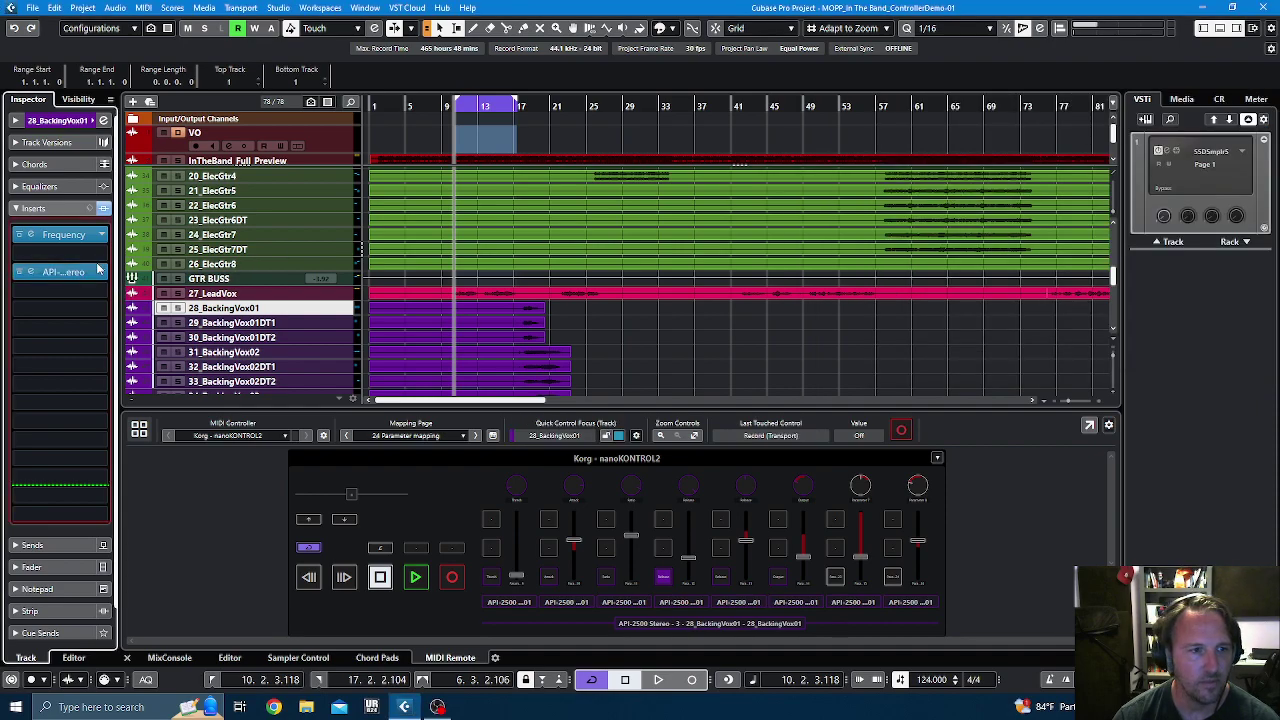
Step: Search the effects for "76", load TR5 Black 76 into the third insert of 28_BackingVox01 and open it
left_click(64, 271)
type("76")
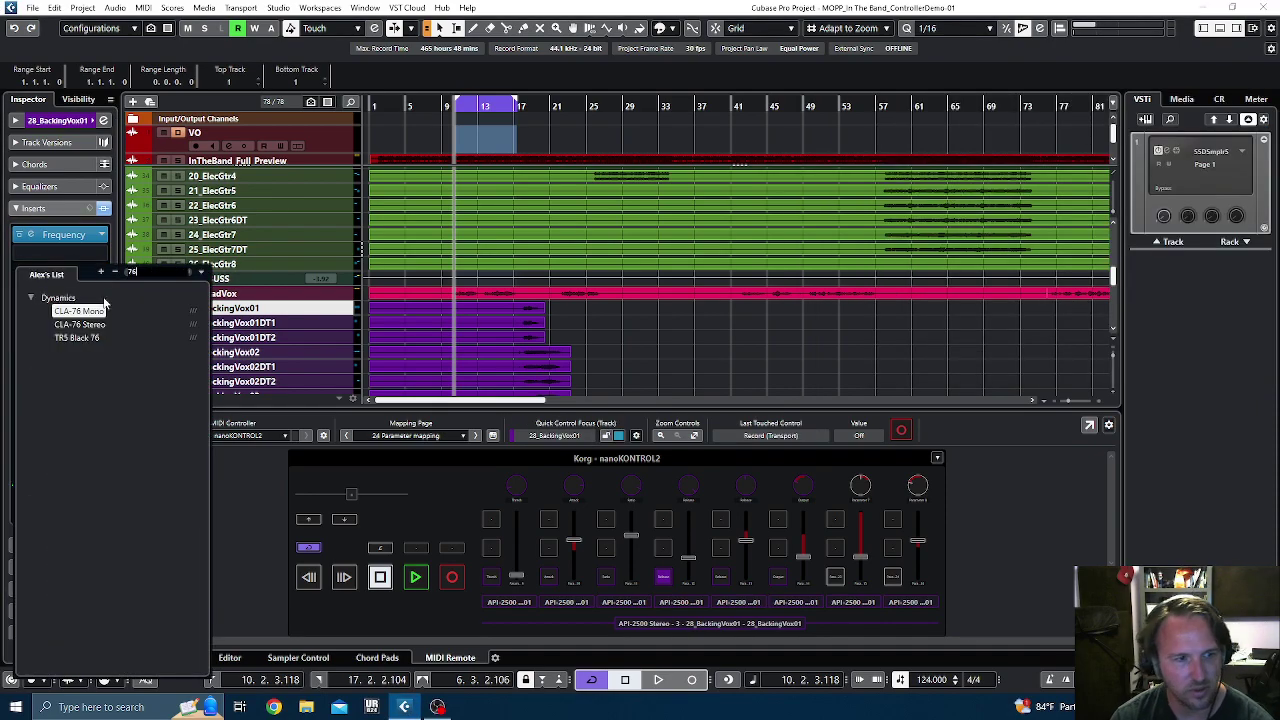
left_click(90, 338)
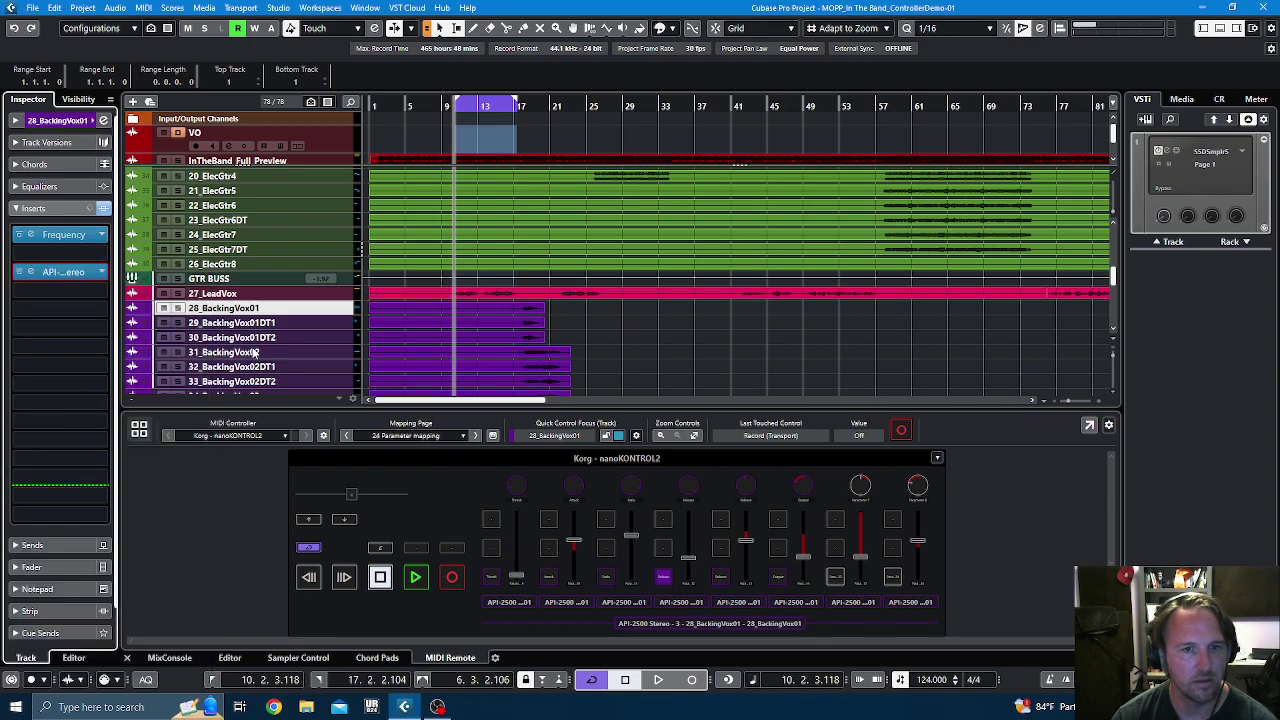
left_click(48, 272)
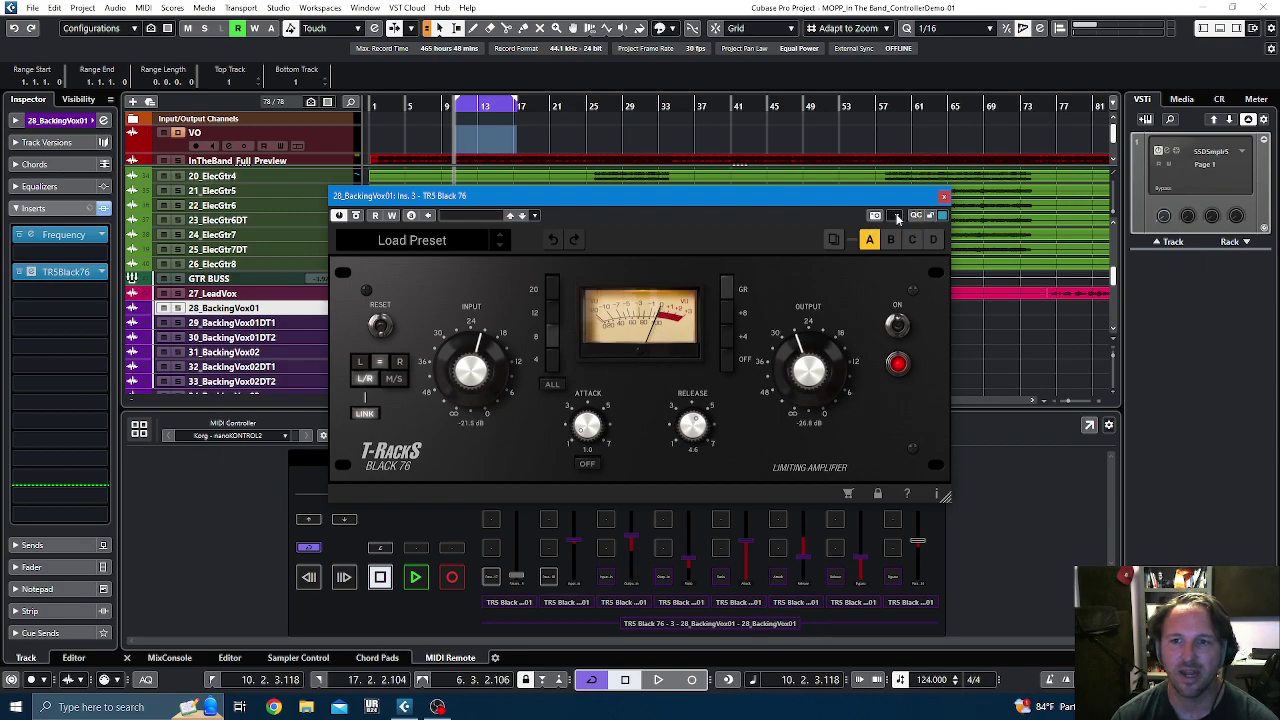
Step: View the TR5 Black 76 layout in the Remote Control Editor, close it without saving changes and close the plug-in
left_click(897, 218)
left_click(935, 369)
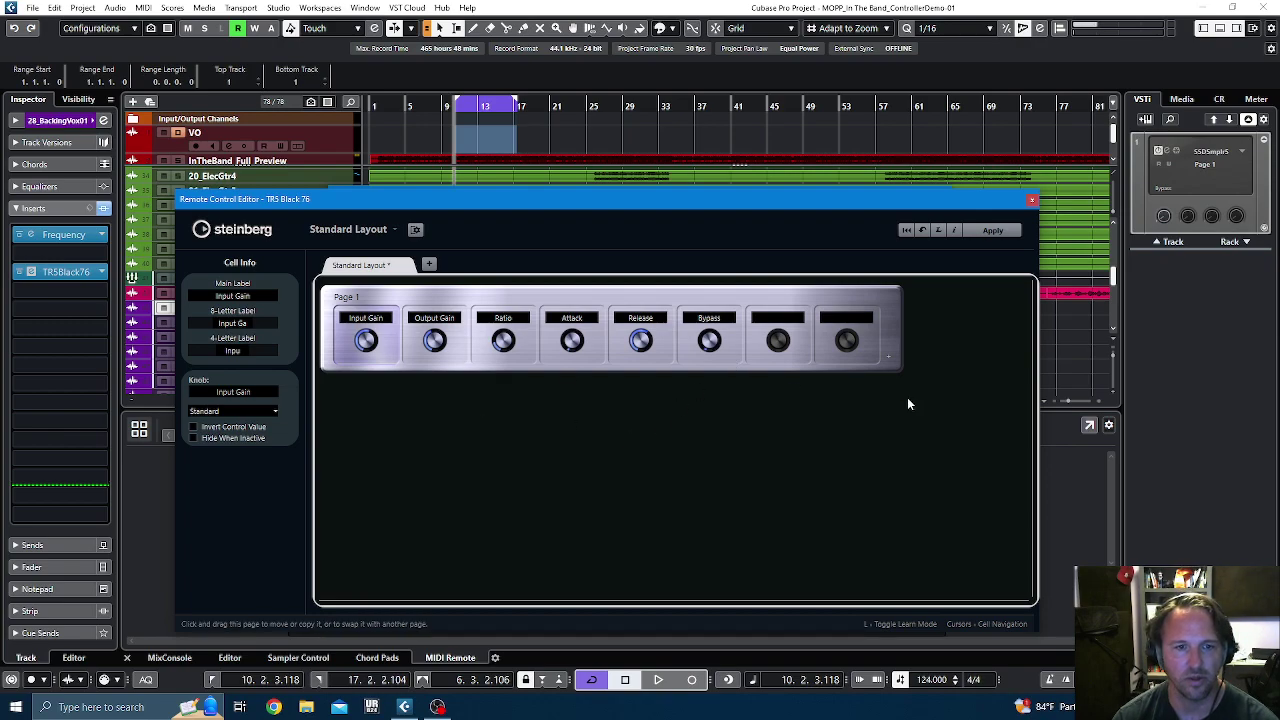
left_click(1033, 200)
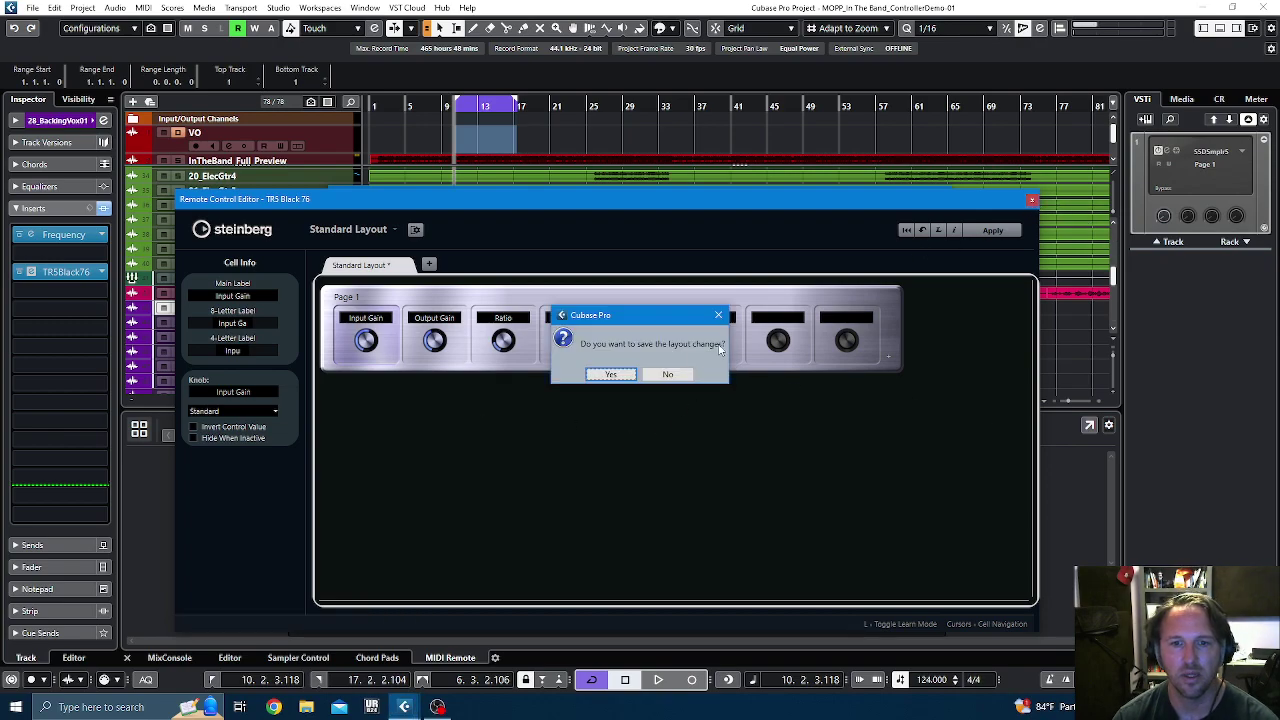
left_click(667, 376)
left_click(944, 197)
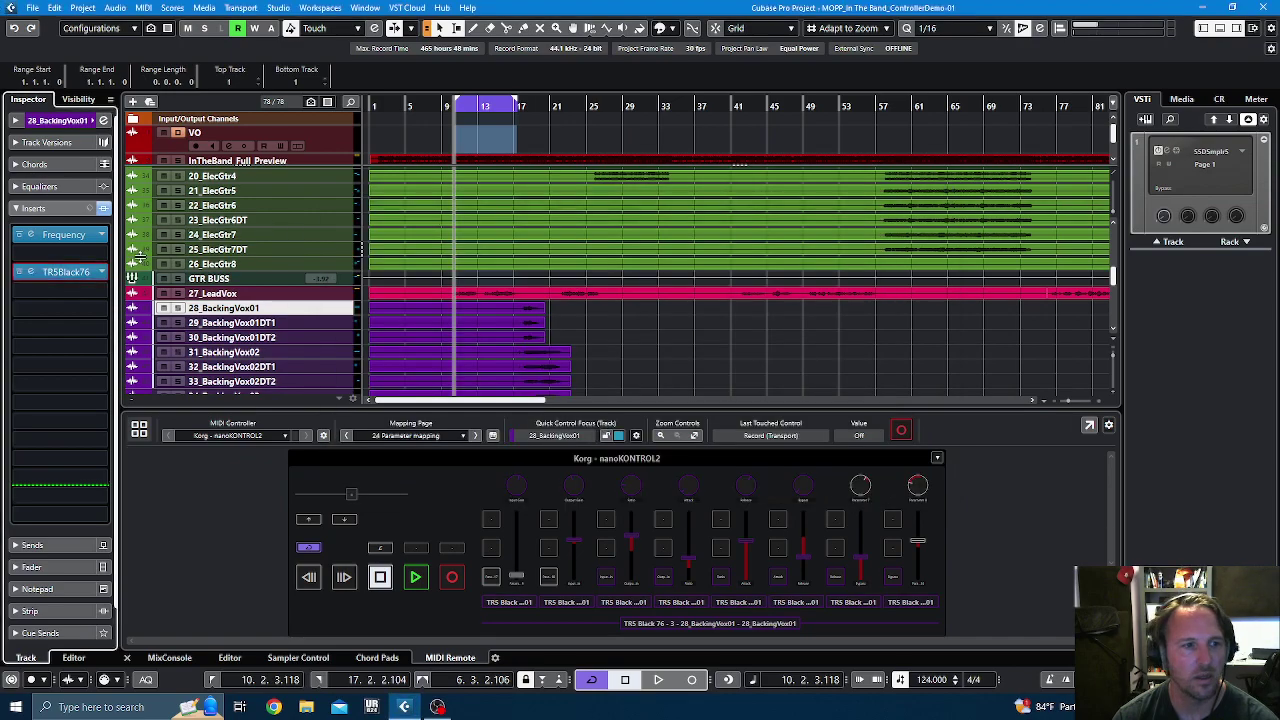
Step: Load SSLGChannel Mono from the Channel Strip category into the second insert of 28_BackingVox01
left_click(100, 271)
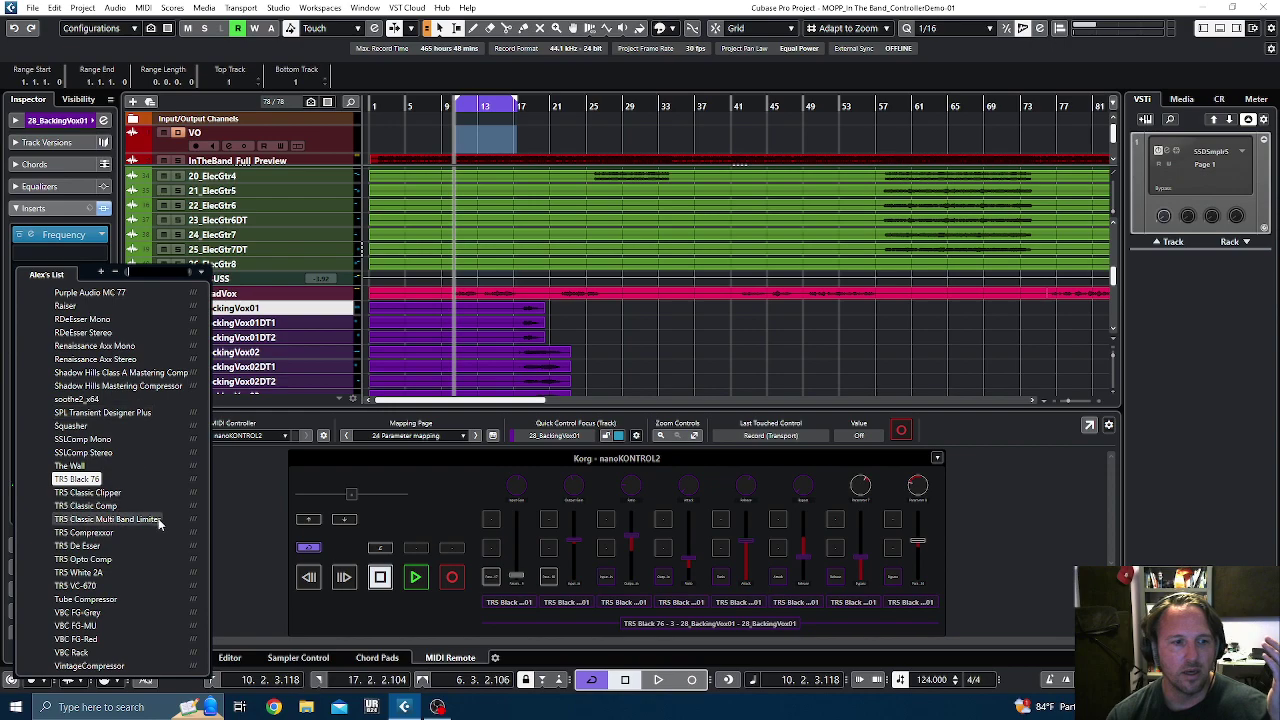
left_click(234, 503)
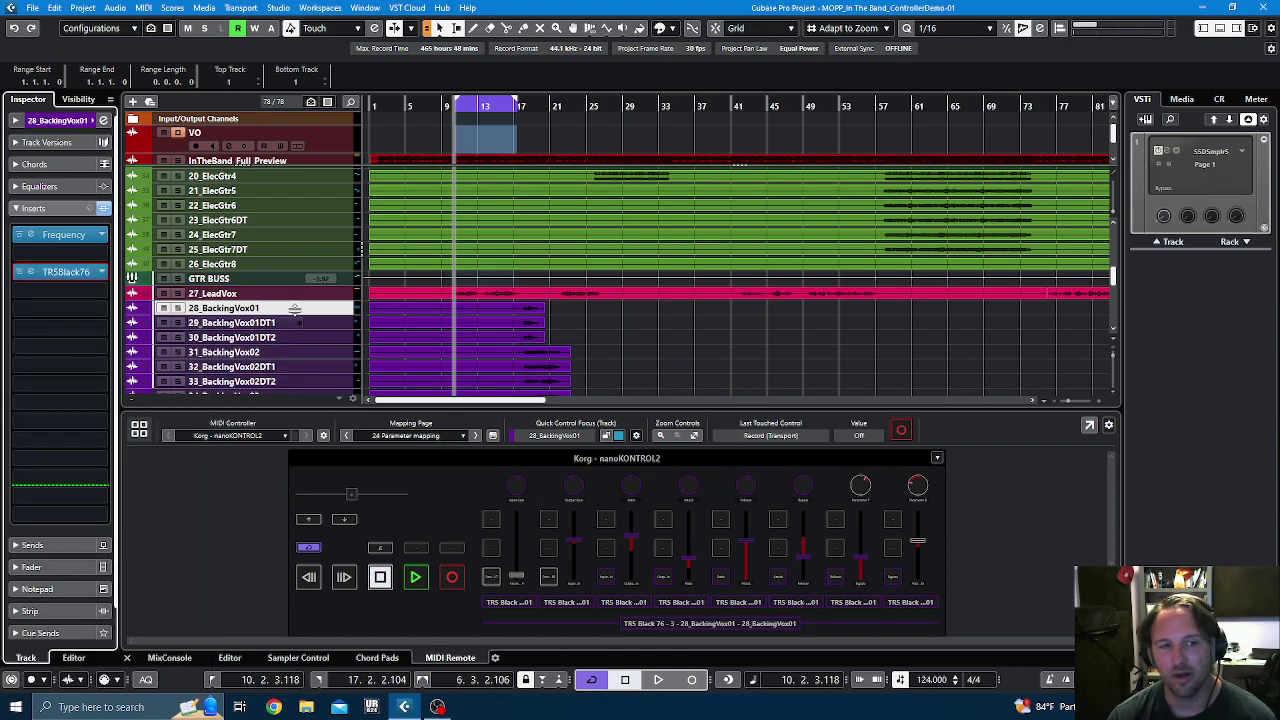
left_click(78, 296)
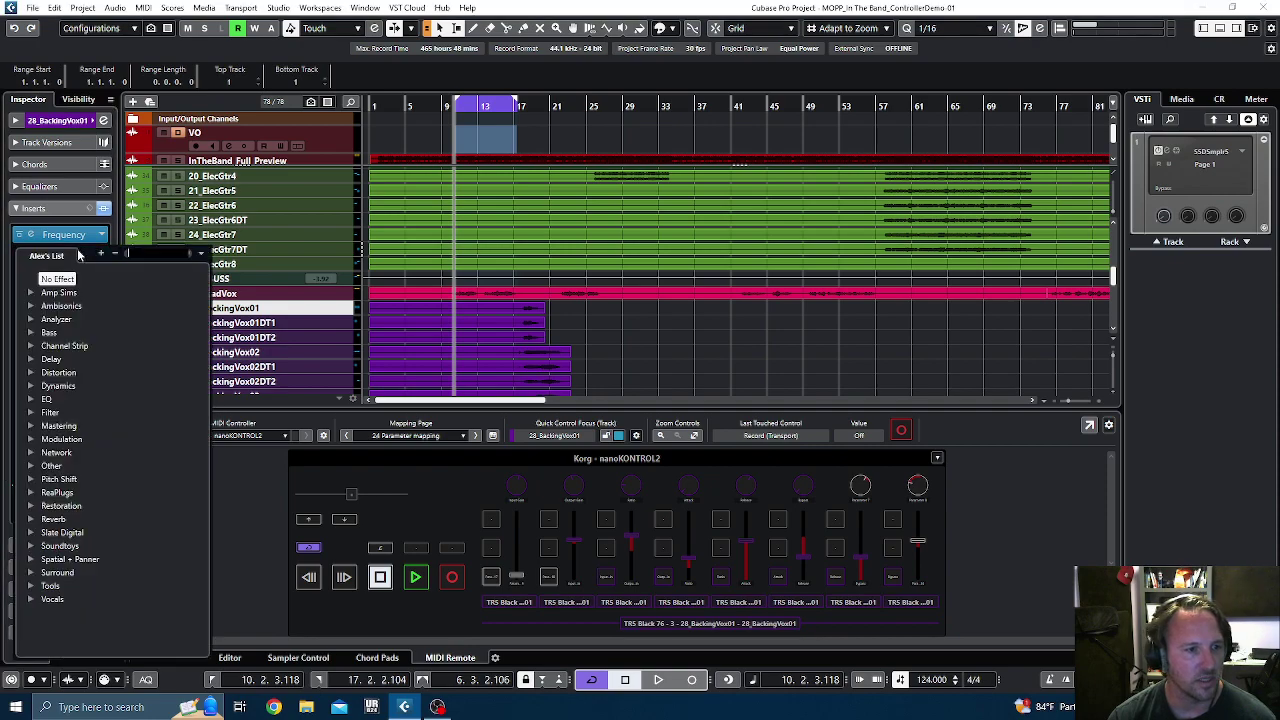
left_click(31, 345)
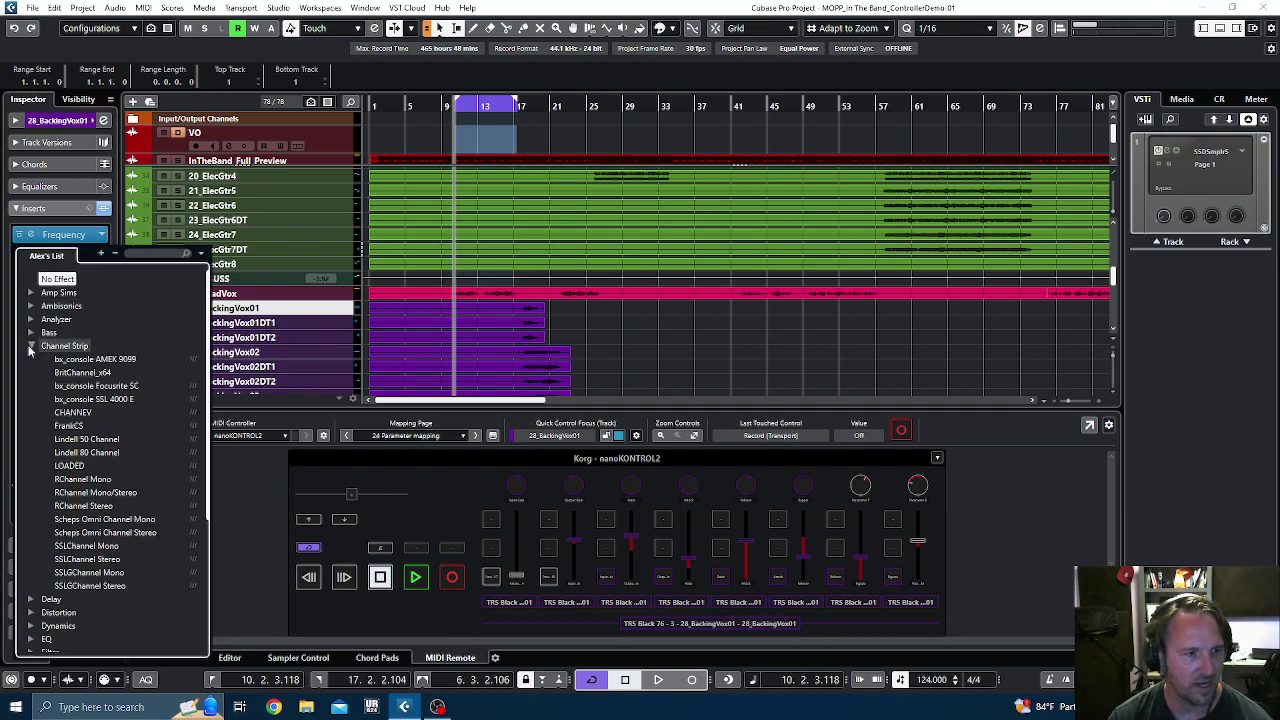
left_click(90, 572)
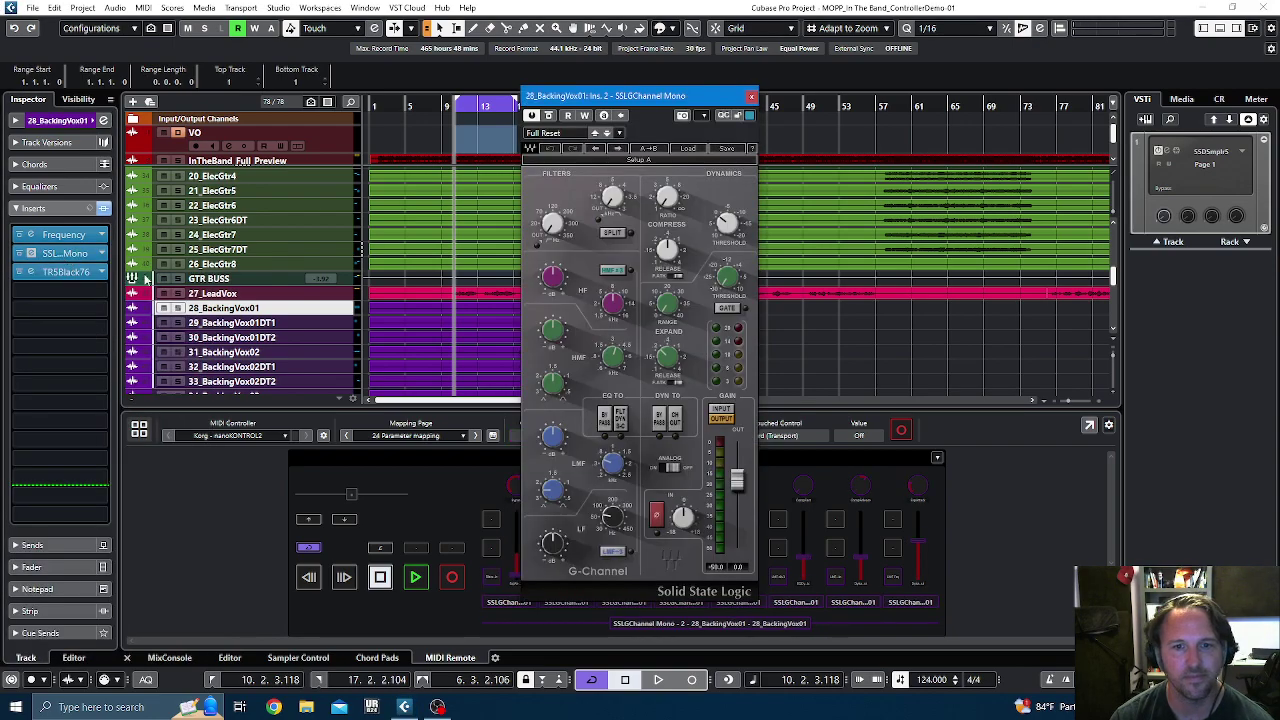
Step: Move the SSLGChannel Mono window off the controller surface, open its Remote Control Editor and reposition the editor
left_click_drag(648, 96, 956, 119)
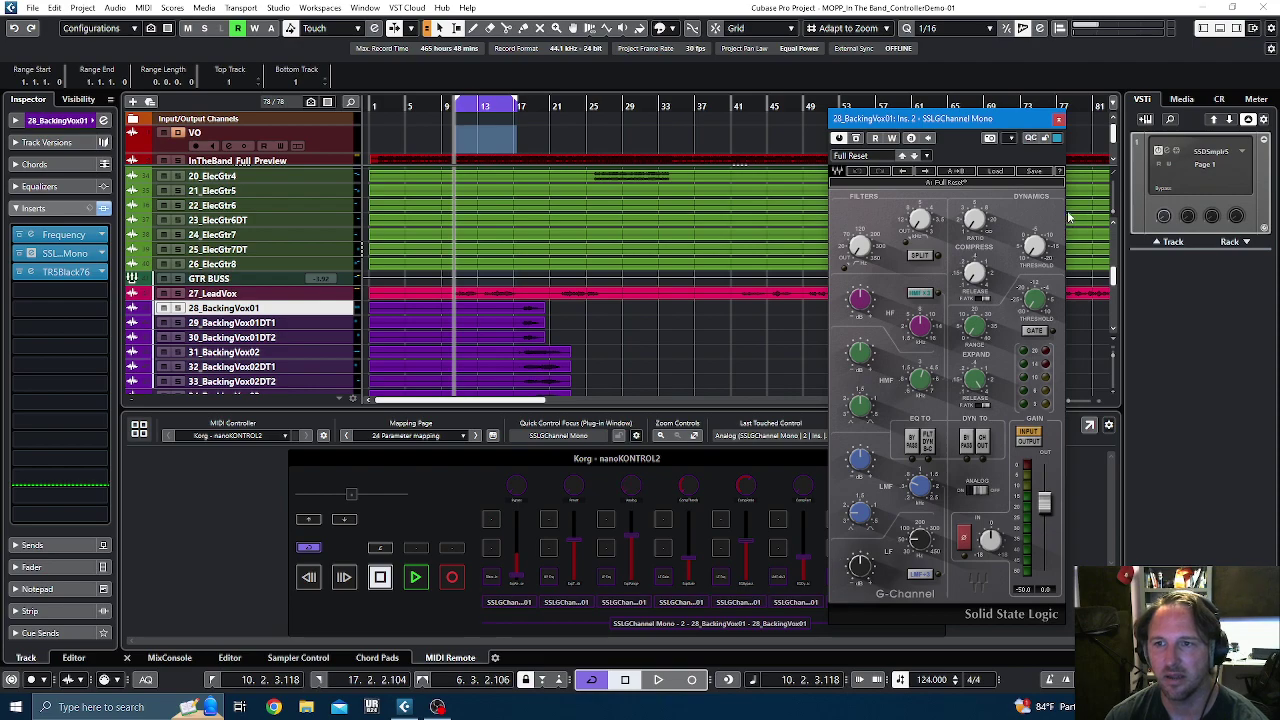
left_click(1012, 141)
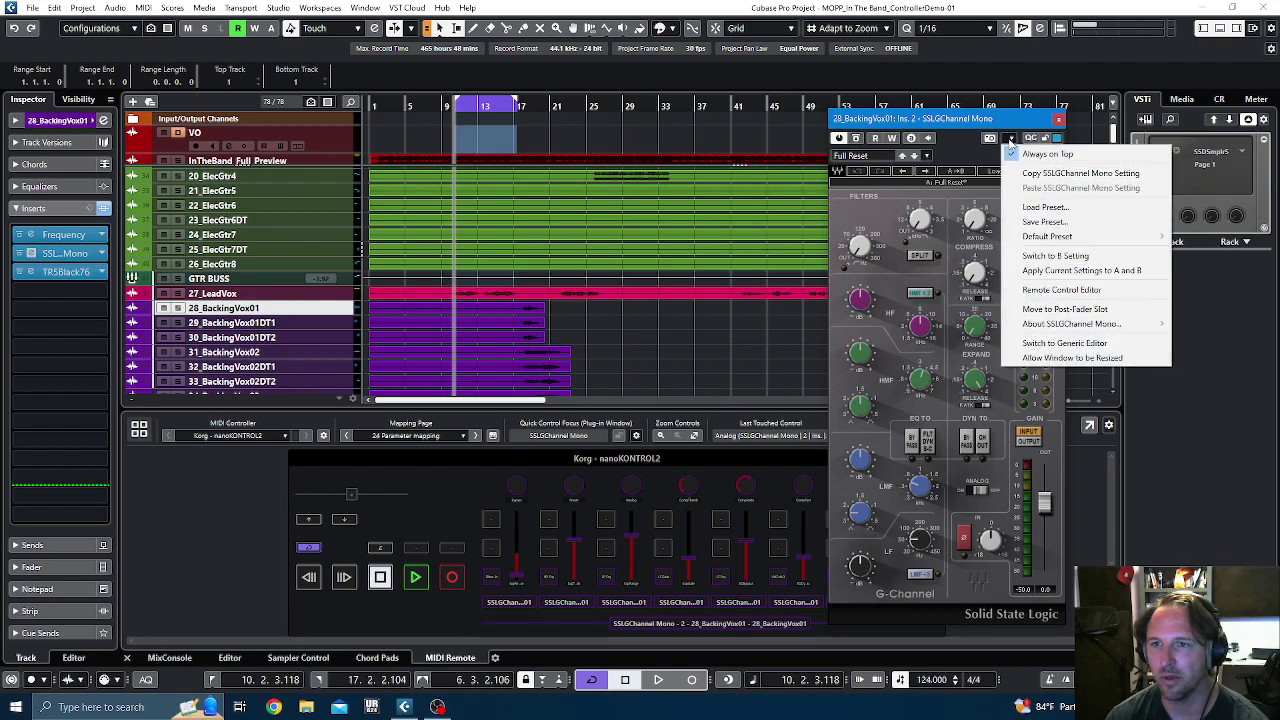
left_click(1055, 292)
left_click_drag(594, 195, 524, 78)
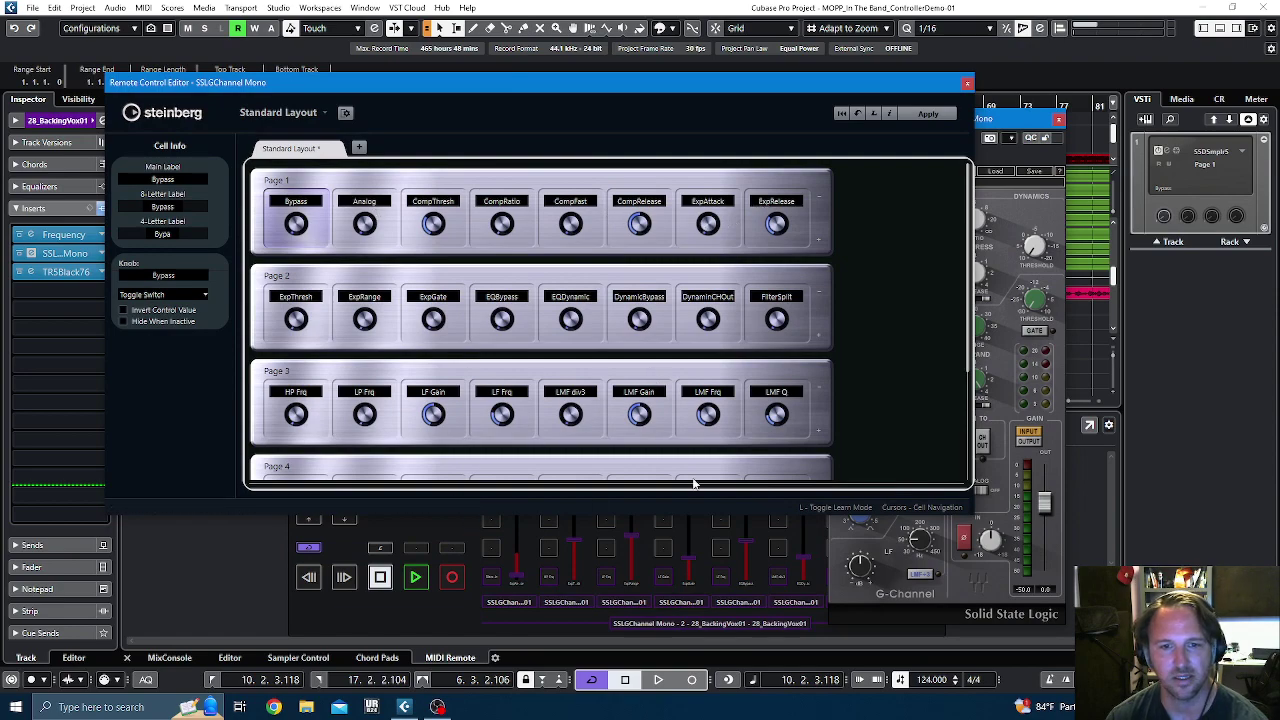
Step: View the SSLGChannel Mono layout in the Remote Control Editor, and close both the editor and the plug-in window
left_click_drag(960, 262, 959, 218)
left_click(966, 84)
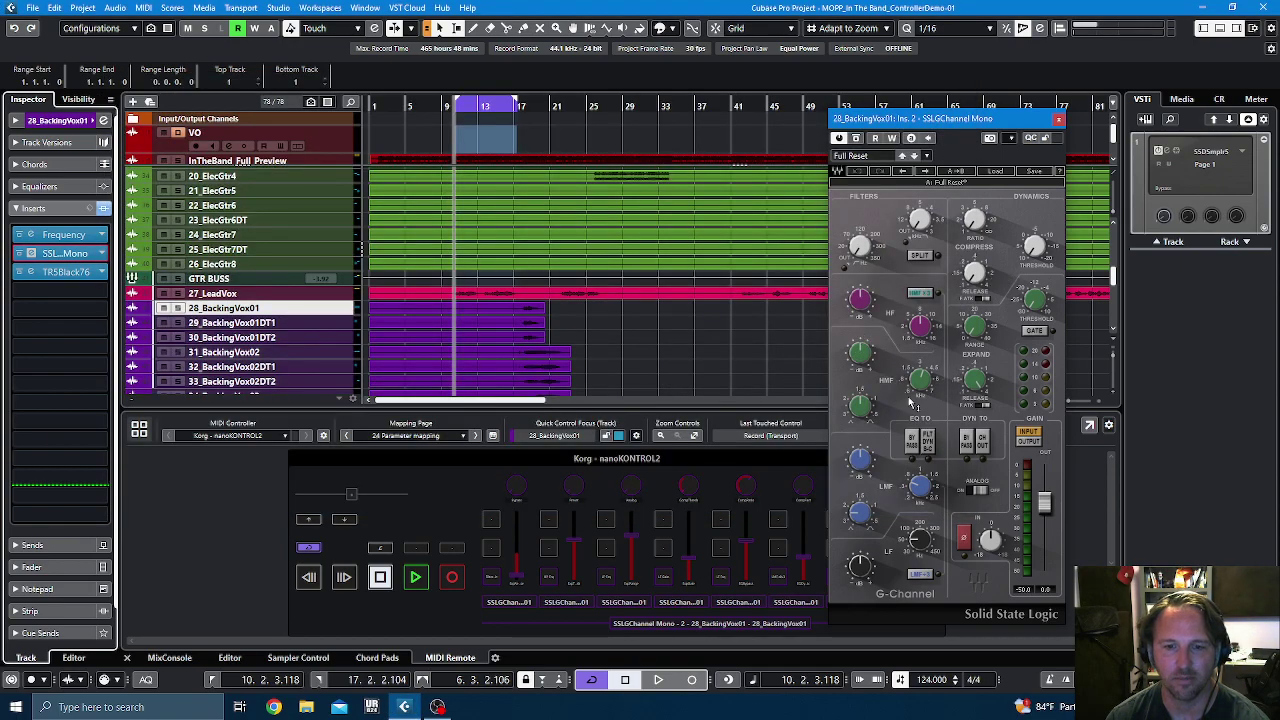
left_click(1059, 119)
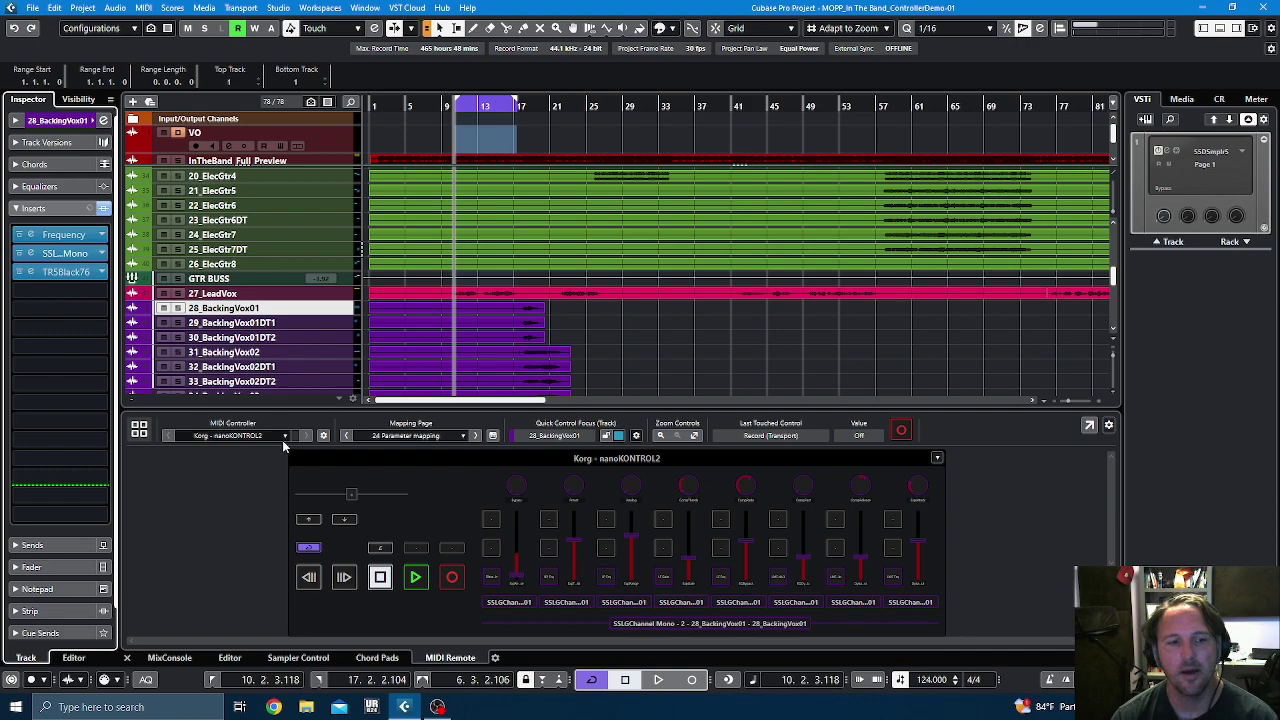
Step: Switch the nanoKONTROL2 mapping page to BX_SSL4k_3
left_click(396, 437)
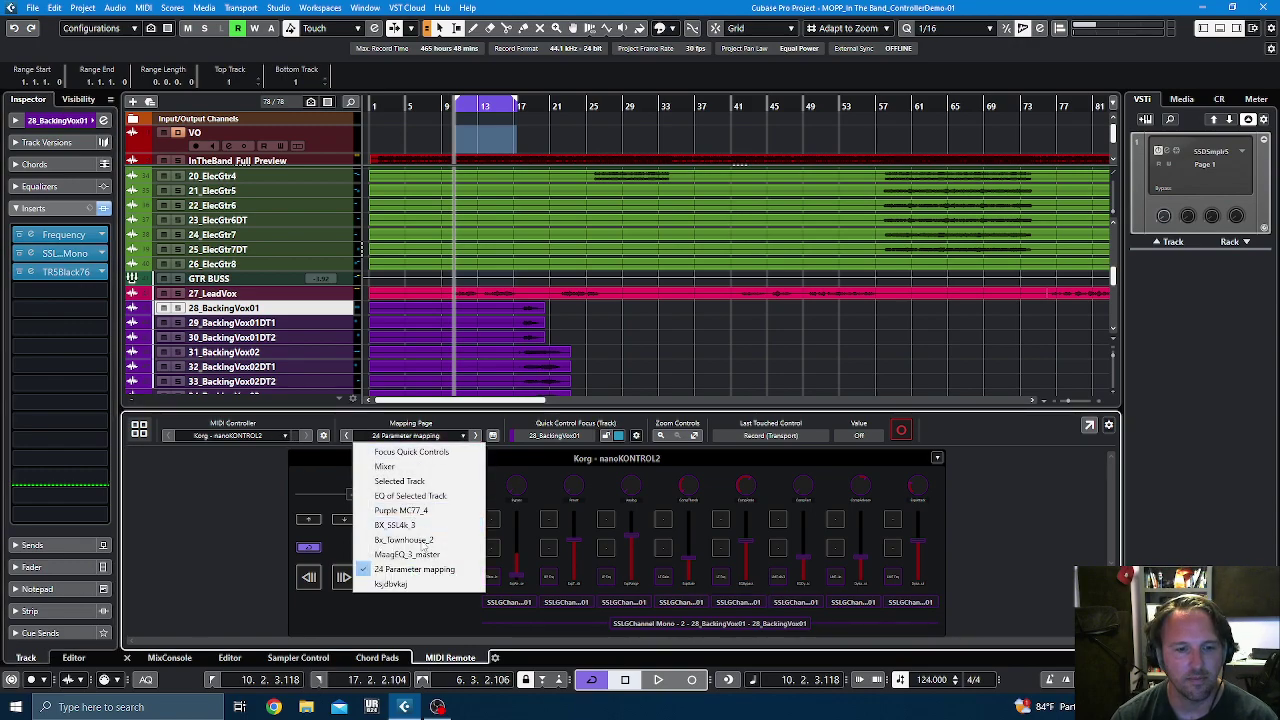
left_click(395, 525)
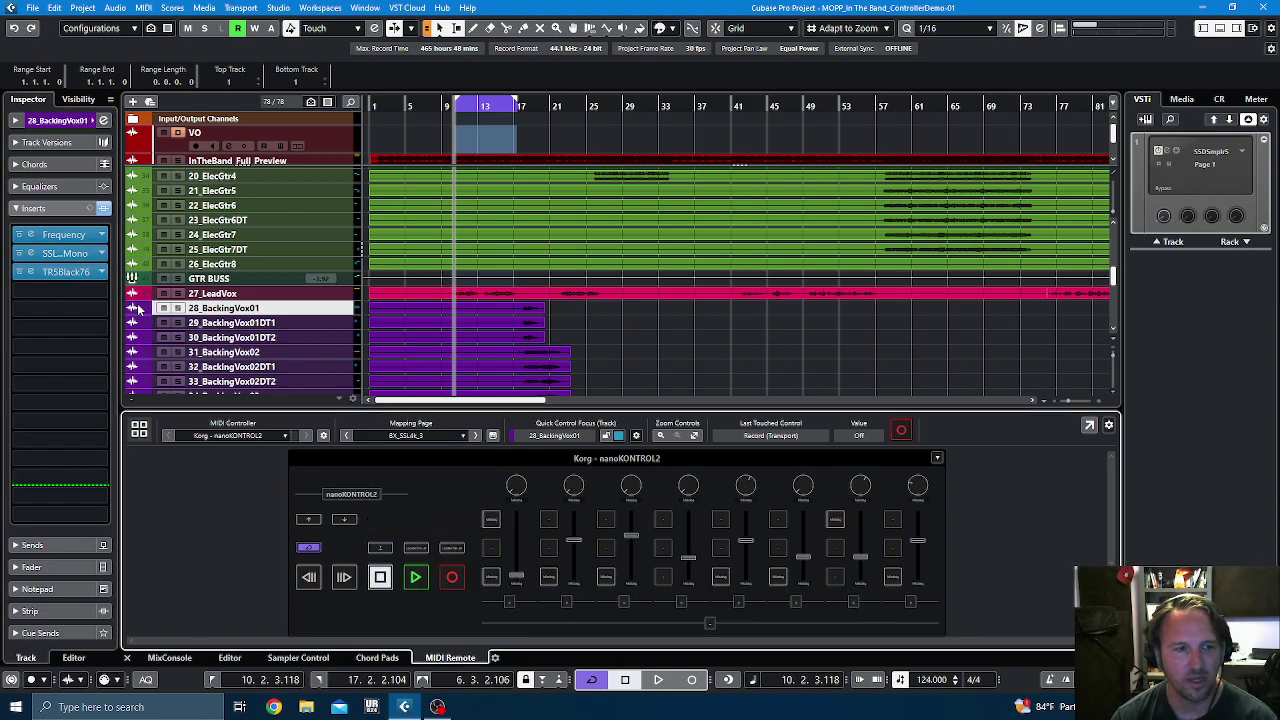
Step: Search the effects for "bx", replace TR5 Black 76 in 28_BackingVox01's third insert with bx_console SSL 4000 E, and briefly view its window
left_click(31, 272)
left_click(103, 273)
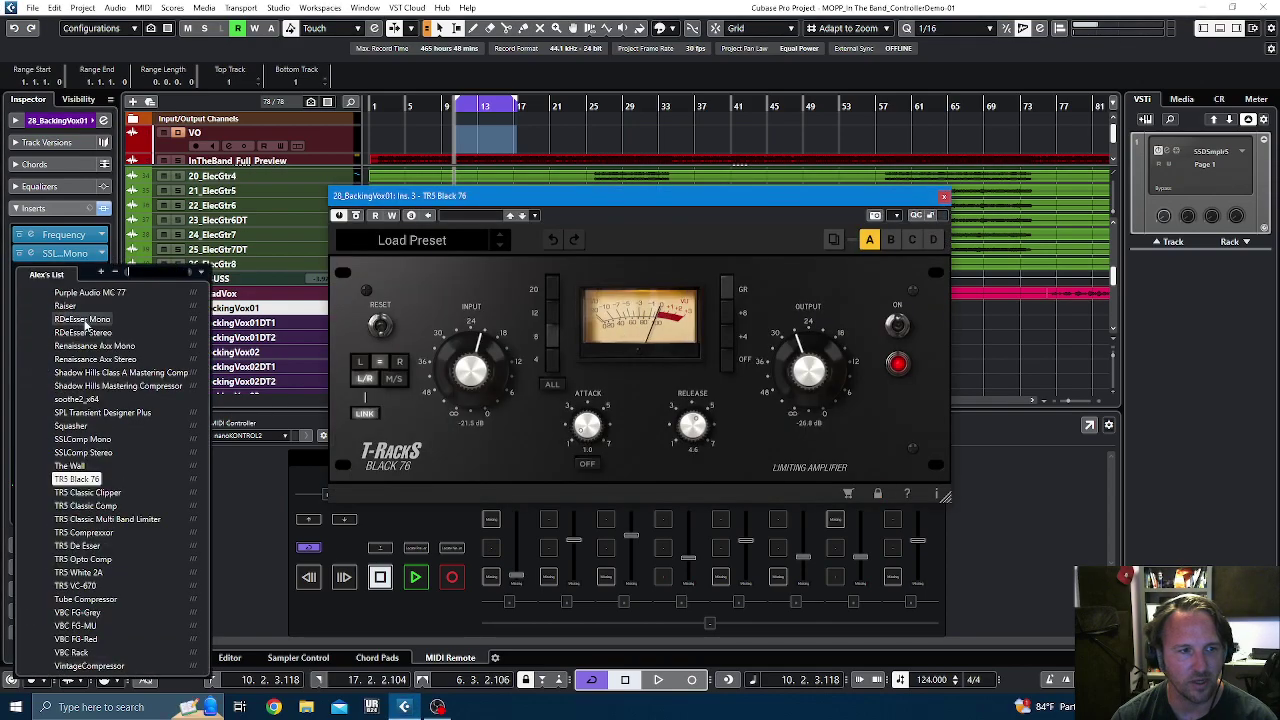
type("bx")
left_click(80, 306)
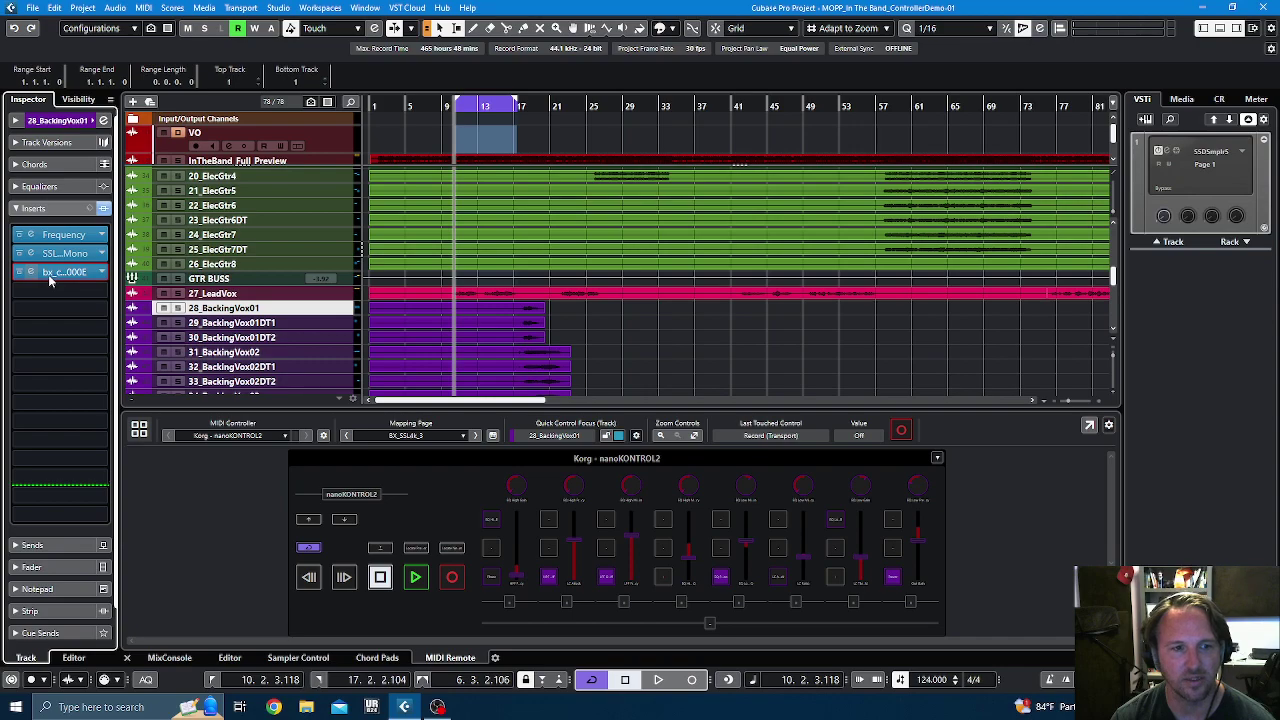
left_click(48, 274)
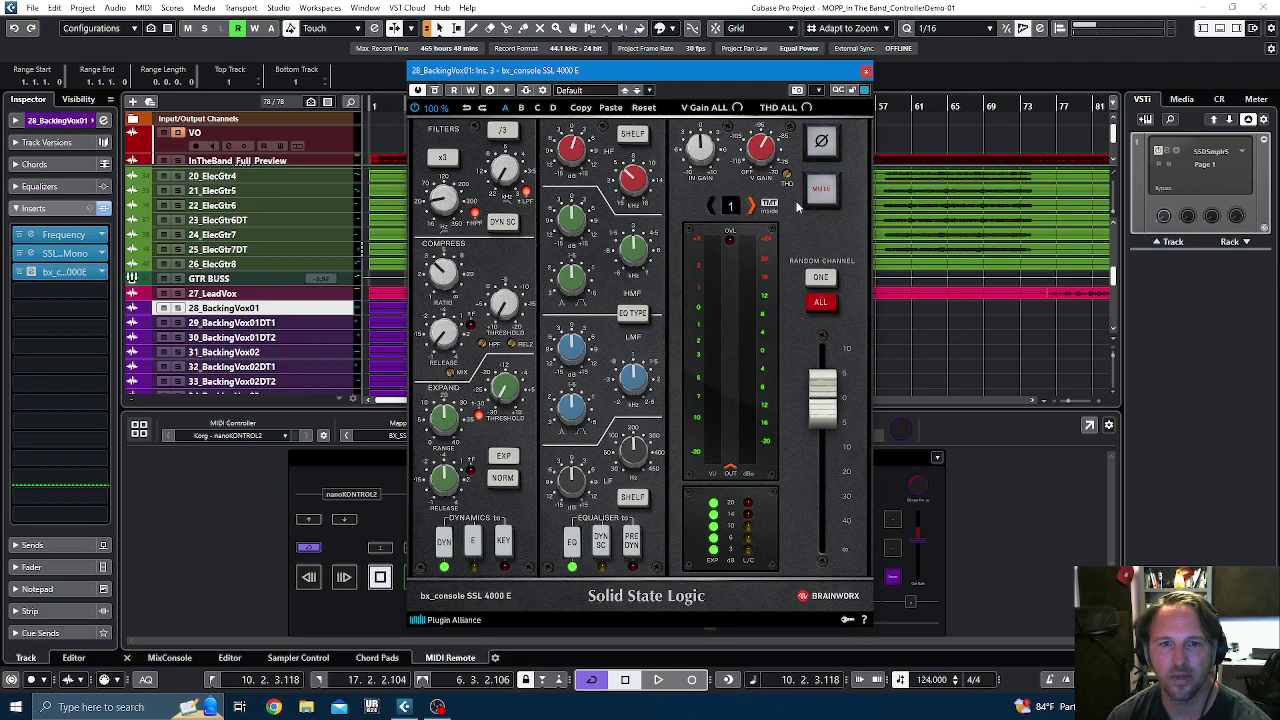
left_click(865, 70)
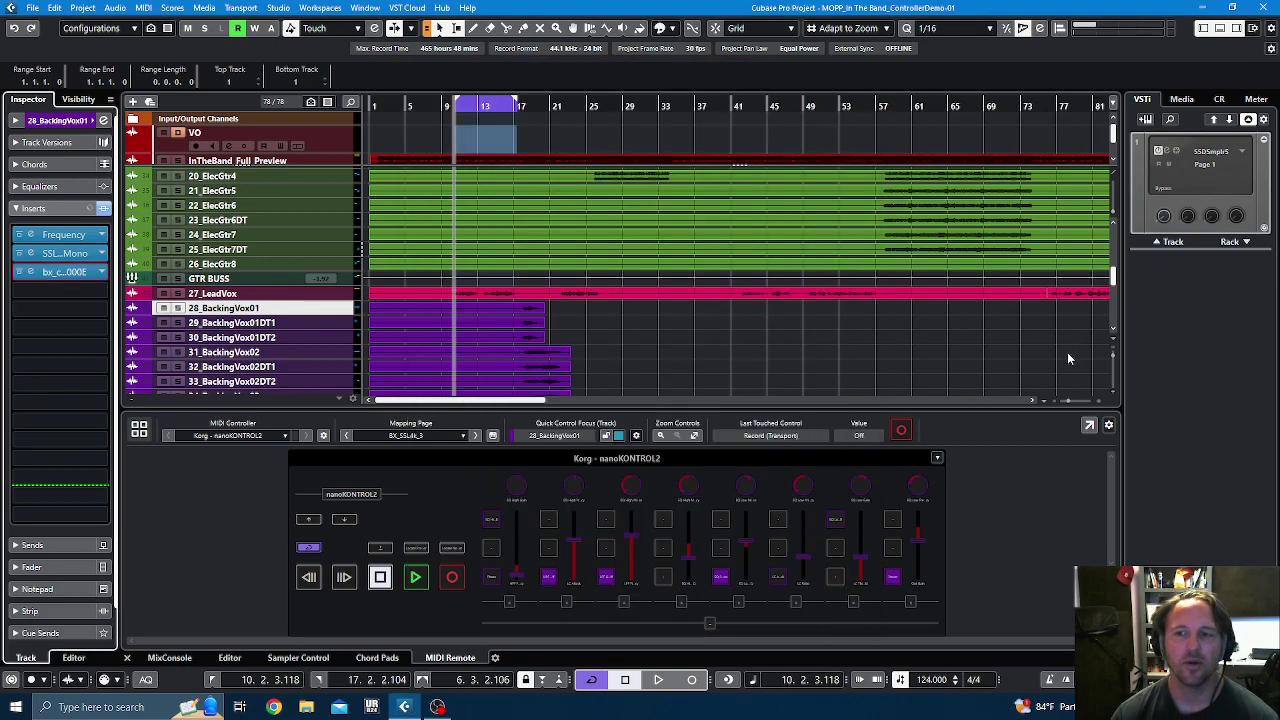